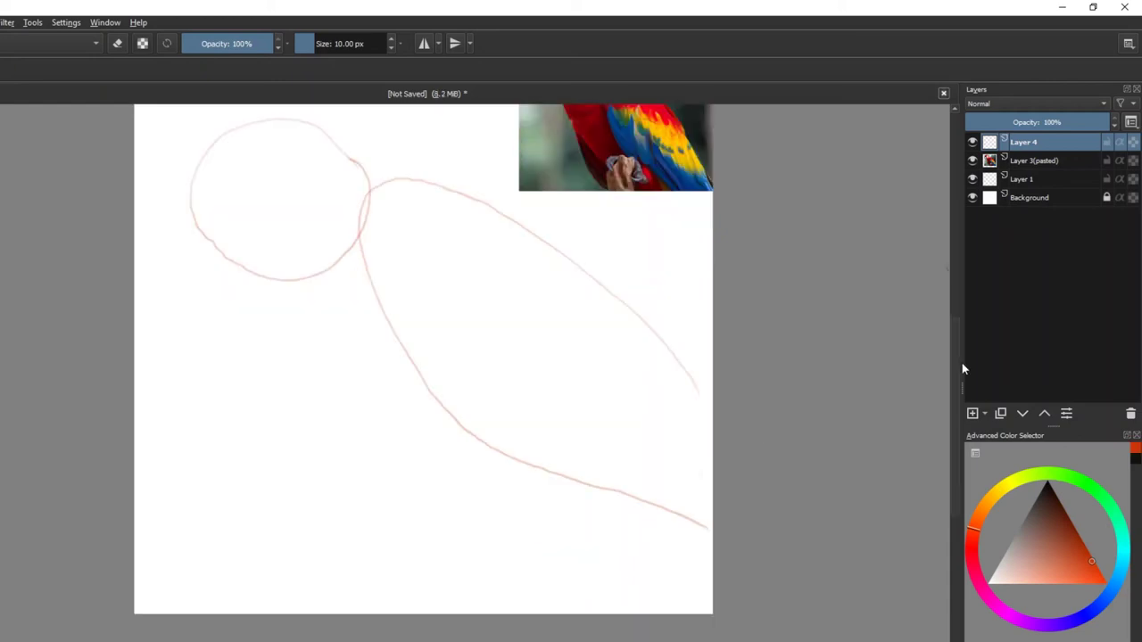
Sketch the macaw's head curve, beak, throat, body and tail outline lines.
{"action": "scroll", "coordinate": [958, 341], "scroll_direction": "up", "scroll_amount": 1}
{"action": "left_click_drag", "start_coordinate": [269, 359], "coordinate": [416, 625]}
{"action": "left_click_drag", "start_coordinate": [365, 250], "coordinate": [175, 208]}
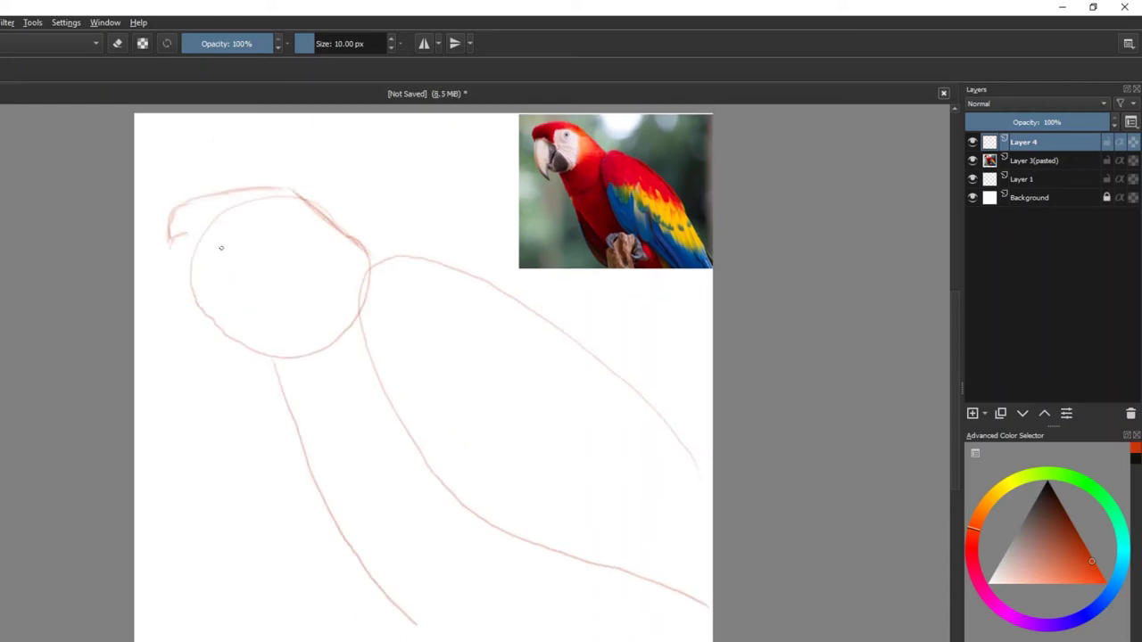
{"action": "mouse_move", "coordinate": [221, 249]}
{"action": "left_mouse_down"}
{"action": "mouse_move", "coordinate": [152, 327]}
{"action": "mouse_move", "coordinate": [209, 355]}
{"action": "mouse_move", "coordinate": [283, 437]}
{"action": "mouse_move", "coordinate": [334, 641]}
{"action": "left_mouse_up"}
{"action": "left_click_drag", "start_coordinate": [361, 317], "coordinate": [446, 495]}
{"action": "left_click_drag", "start_coordinate": [449, 406], "coordinate": [477, 522]}
{"action": "left_click_drag", "start_coordinate": [526, 457], "coordinate": [524, 531]}
{"action": "left_click_drag", "start_coordinate": [535, 540], "coordinate": [709, 629]}
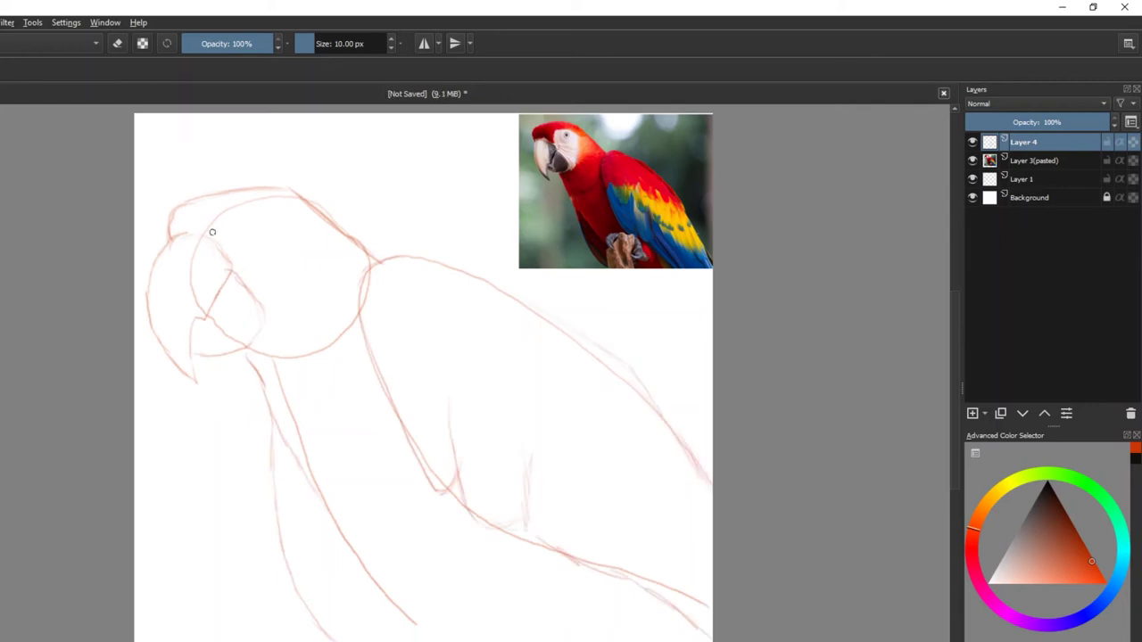
Sketch the eye area, chest curve and feathered strokes across the wing and wing tip.
{"action": "left_click_drag", "start_coordinate": [226, 243], "coordinate": [268, 210]}
{"action": "left_click_drag", "start_coordinate": [298, 283], "coordinate": [247, 348]}
{"action": "left_click_drag", "start_coordinate": [362, 392], "coordinate": [304, 442]}
{"action": "mouse_move", "coordinate": [386, 339]}
{"action": "left_mouse_down"}
{"action": "mouse_move", "coordinate": [384, 370]}
{"action": "mouse_move", "coordinate": [451, 400]}
{"action": "left_mouse_up"}
{"action": "left_click_drag", "start_coordinate": [456, 373], "coordinate": [500, 415]}
{"action": "left_click_drag", "start_coordinate": [633, 500], "coordinate": [700, 486]}
{"action": "mouse_move", "coordinate": [410, 348]}
{"action": "left_mouse_down"}
{"action": "mouse_move", "coordinate": [578, 412]}
{"action": "mouse_move", "coordinate": [647, 408]}
{"action": "left_mouse_up"}
Sketch the toes on both feet and the long line under the tail.
{"action": "scroll", "coordinate": [535, 499], "scroll_direction": "down", "scroll_amount": 1}
{"action": "left_click_drag", "start_coordinate": [431, 591], "coordinate": [433, 641]}
{"action": "left_click_drag", "start_coordinate": [430, 593], "coordinate": [484, 562]}
{"action": "left_click_drag", "start_coordinate": [489, 564], "coordinate": [491, 641]}
{"action": "mouse_move", "coordinate": [421, 580]}
{"action": "left_mouse_down"}
{"action": "mouse_move", "coordinate": [431, 594]}
{"action": "mouse_move", "coordinate": [450, 563]}
{"action": "left_mouse_up"}
{"action": "mouse_move", "coordinate": [478, 562]}
{"action": "left_mouse_down"}
{"action": "mouse_move", "coordinate": [504, 580]}
{"action": "mouse_move", "coordinate": [477, 606]}
{"action": "mouse_move", "coordinate": [552, 592]}
{"action": "left_mouse_up"}
{"action": "left_click_drag", "start_coordinate": [534, 526], "coordinate": [693, 640]}
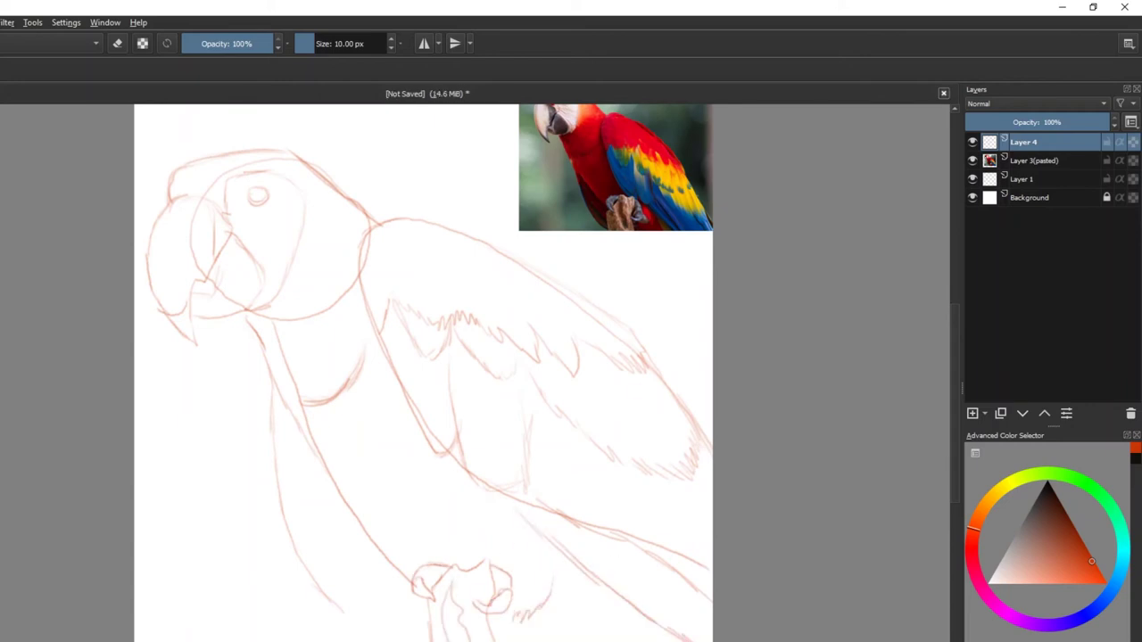
{"action": "scroll", "coordinate": [960, 336], "scroll_direction": "up", "scroll_amount": 2}
On a new layer, fill the head top and neck with red.
{"action": "key", "text": "Insert"}
{"action": "scroll", "coordinate": [193, 261], "scroll_direction": "down", "scroll_amount": 1}
{"action": "mouse_move", "coordinate": [226, 272]}
{"action": "left_mouse_down"}
{"action": "mouse_move", "coordinate": [312, 233]}
{"action": "mouse_move", "coordinate": [225, 272]}
{"action": "left_mouse_up"}
{"action": "key", "text": "shift+BackSpace"}
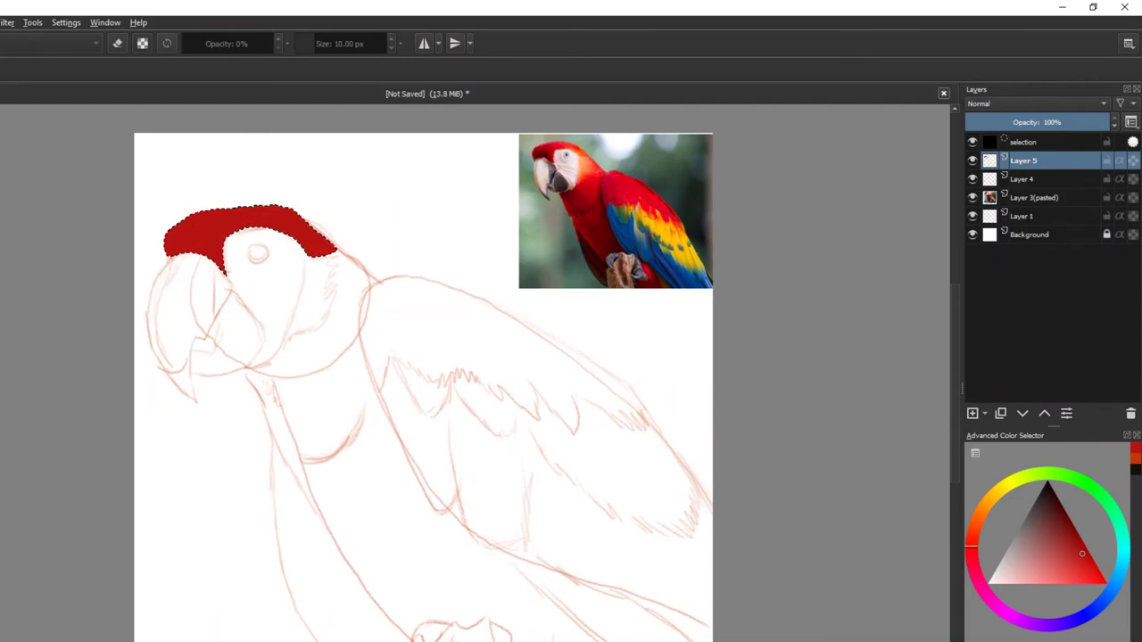
{"action": "mouse_move", "coordinate": [254, 370]}
{"action": "left_mouse_down"}
{"action": "mouse_move", "coordinate": [434, 624]}
{"action": "mouse_move", "coordinate": [377, 400]}
{"action": "mouse_move", "coordinate": [252, 370]}
{"action": "left_mouse_up"}
{"action": "key", "text": "shift+BackSpace"}
{"action": "key", "text": "ctrl+shift+a"}
Fill the beak ridge dark grey and the lower beak grey, and outline the cheek.
{"action": "mouse_move", "coordinate": [215, 258]}
{"action": "left_mouse_down"}
{"action": "mouse_move", "coordinate": [234, 290]}
{"action": "mouse_move", "coordinate": [210, 263]}
{"action": "mouse_move", "coordinate": [196, 367]}
{"action": "mouse_move", "coordinate": [234, 290]}
{"action": "left_mouse_up"}
{"action": "key", "text": "shift+BackSpace"}
{"action": "key", "text": "shift+BackSpace"}
{"action": "left_click_drag", "start_coordinate": [336, 265], "coordinate": [308, 255]}
{"action": "left_click", "coordinate": [1082, 579]}
Fill the cheek orange and the lower wing and body blue.
{"action": "key", "text": "shift+BackSpace"}
{"action": "mouse_move", "coordinate": [373, 357]}
{"action": "left_mouse_down"}
{"action": "mouse_move", "coordinate": [492, 571]}
{"action": "mouse_move", "coordinate": [664, 593]}
{"action": "mouse_move", "coordinate": [374, 365]}
{"action": "left_mouse_up"}
{"action": "left_click", "coordinate": [1073, 616]}
{"action": "left_click", "coordinate": [1085, 548]}
{"action": "key", "text": "shift+BackSpace"}
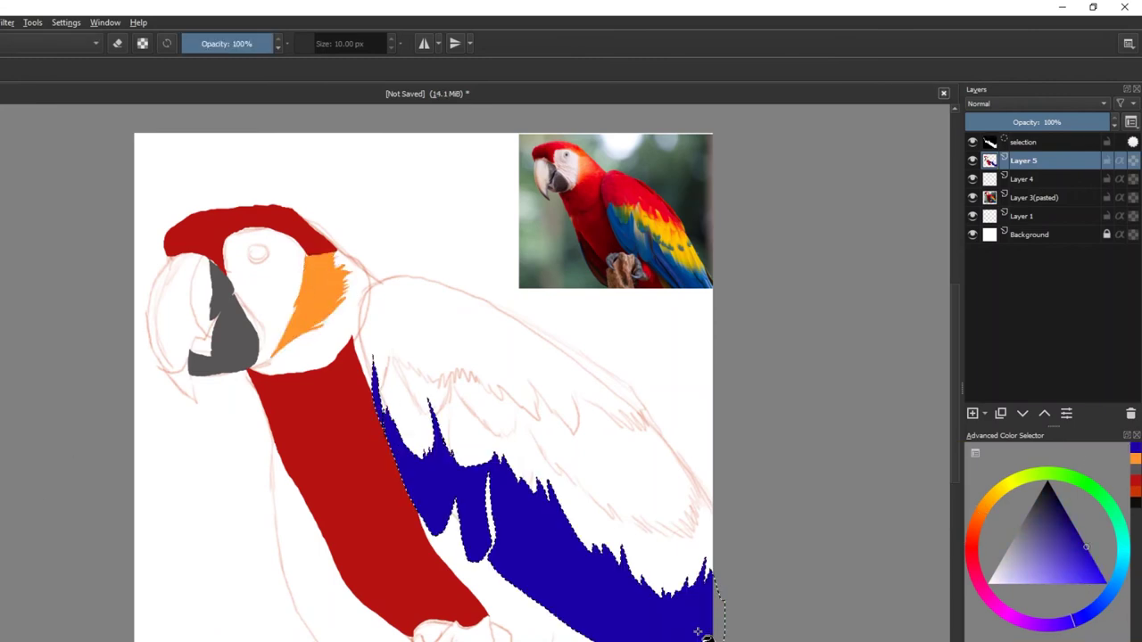
{"action": "left_click", "coordinate": [1062, 473]}
Fill green feather edges along the blue wing and a wedge beside the neck.
{"action": "key", "text": "shift+BackSpace"}
{"action": "left_click_drag", "start_coordinate": [438, 418], "coordinate": [439, 423]}
{"action": "key", "text": "shift+BackSpace"}
{"action": "left_click_drag", "start_coordinate": [504, 457], "coordinate": [541, 486]}
{"action": "key", "text": "shift+BackSpace"}
{"action": "key", "text": "ctrl+shift+a"}
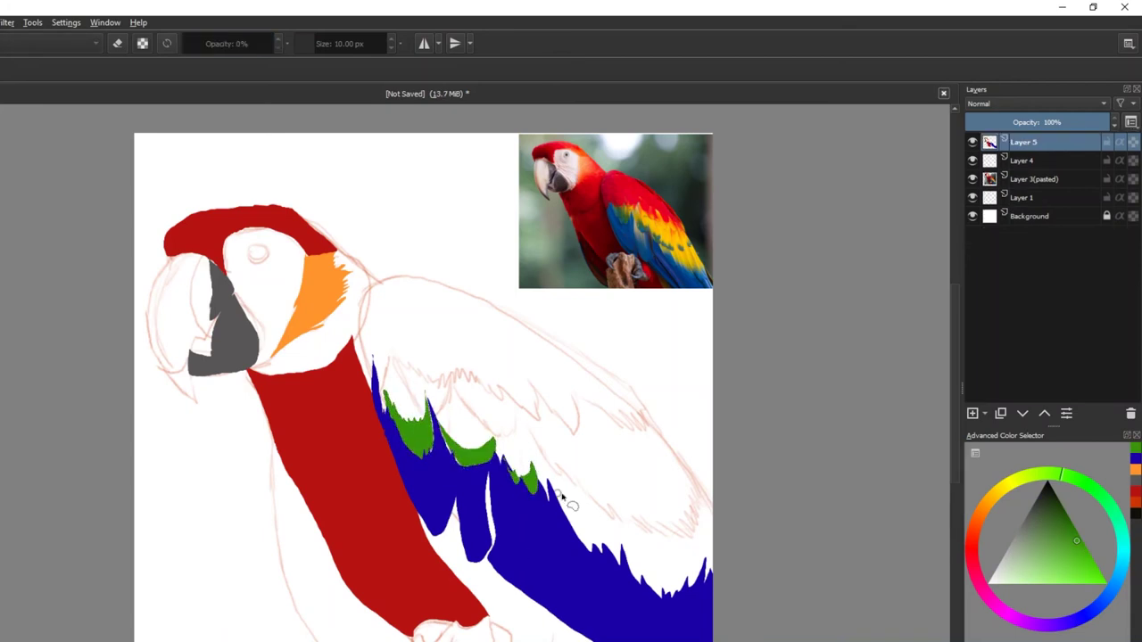
Fill the upper wing red and the band between red and blue wings yellow.
{"action": "mouse_move", "coordinate": [364, 376]}
{"action": "left_mouse_down"}
{"action": "mouse_move", "coordinate": [586, 371]}
{"action": "mouse_move", "coordinate": [500, 413]}
{"action": "mouse_move", "coordinate": [365, 375]}
{"action": "left_mouse_up"}
{"action": "left_click", "coordinate": [304, 433], "text": "ctrl"}
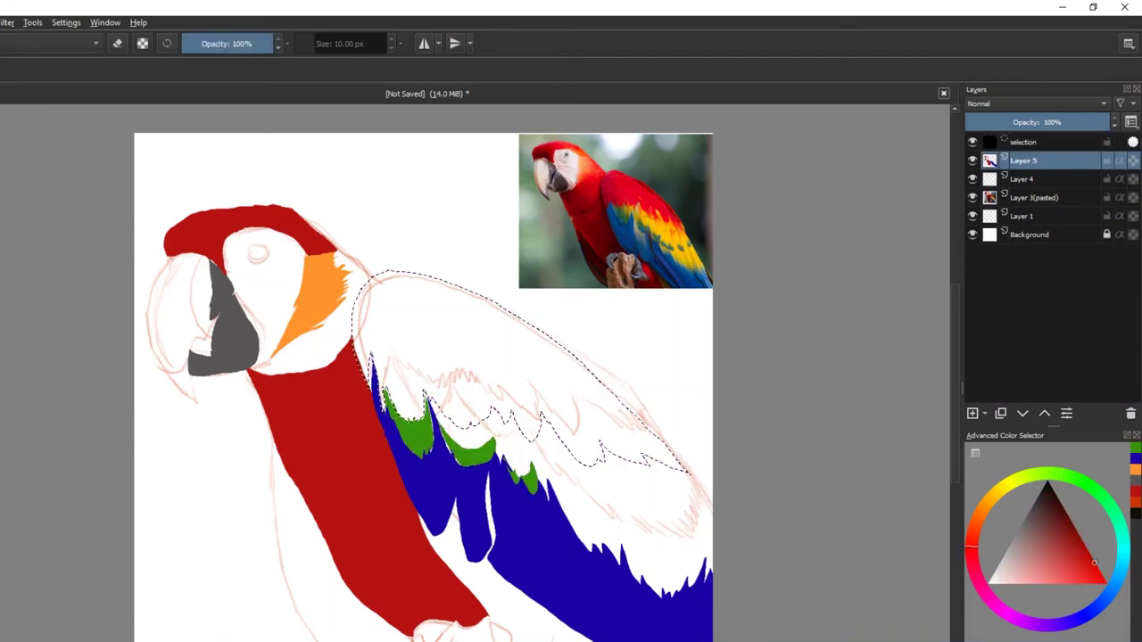
{"action": "key", "text": "shift+BackSpace"}
{"action": "mouse_move", "coordinate": [535, 464]}
{"action": "left_mouse_down"}
{"action": "mouse_move", "coordinate": [718, 589]}
{"action": "mouse_move", "coordinate": [428, 397]}
{"action": "left_mouse_up"}
{"action": "left_click", "coordinate": [321, 290], "text": "ctrl"}
{"action": "left_click", "coordinate": [665, 239], "text": "ctrl"}
{"action": "key", "text": "shift+BackSpace"}
Fill the upper beak tan and the lower beak dark grey, then select the neck in red.
{"action": "mouse_move", "coordinate": [209, 265]}
{"action": "left_mouse_down"}
{"action": "mouse_move", "coordinate": [164, 268]}
{"action": "mouse_move", "coordinate": [178, 384]}
{"action": "mouse_move", "coordinate": [190, 389]}
{"action": "left_mouse_up"}
{"action": "left_click", "coordinate": [540, 170], "text": "ctrl"}
{"action": "key", "text": "shift+BackSpace"}
{"action": "left_click", "coordinate": [190, 390], "text": "ctrl"}
{"action": "key", "text": "shift+BackSpace"}
{"action": "mouse_move", "coordinate": [254, 368]}
{"action": "left_mouse_down"}
{"action": "mouse_move", "coordinate": [352, 294]}
{"action": "mouse_move", "coordinate": [285, 373]}
{"action": "mouse_move", "coordinate": [254, 369]}
{"action": "left_mouse_up"}
{"action": "left_click", "coordinate": [301, 364], "text": "ctrl"}
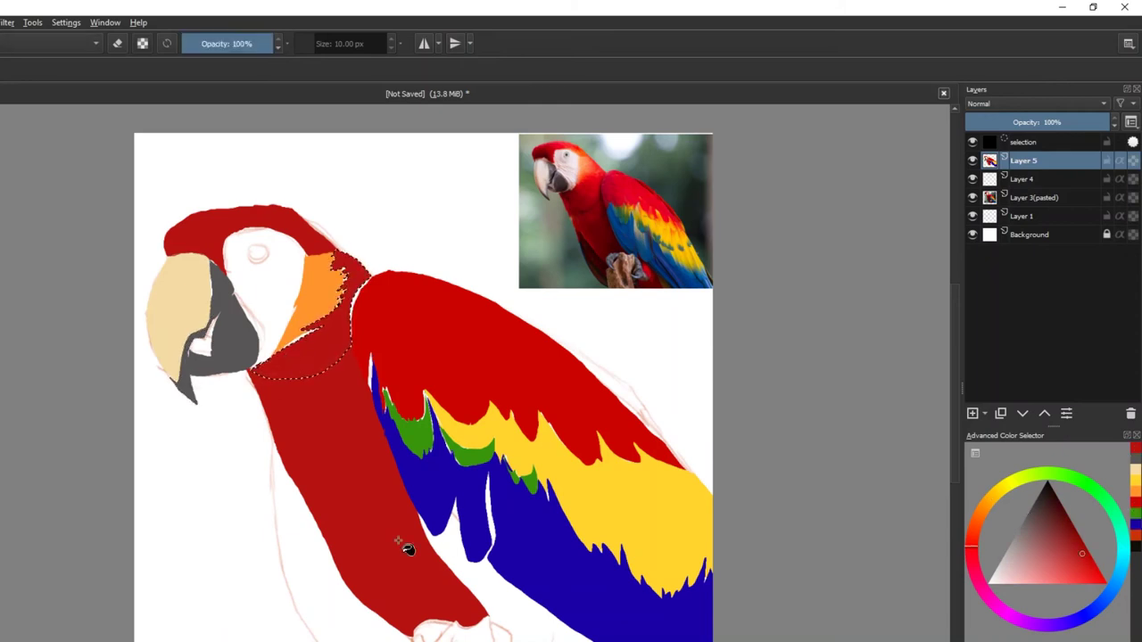
Move the feet sketch up and to the right on the sketch layer.
{"action": "scroll", "coordinate": [302, 364], "scroll_direction": "down", "scroll_amount": 2}
{"action": "key", "text": "Page_Up"}
{"action": "left_click", "coordinate": [476, 574]}
{"action": "key", "text": "Page_Down"}
{"action": "key", "text": "Page_Down"}
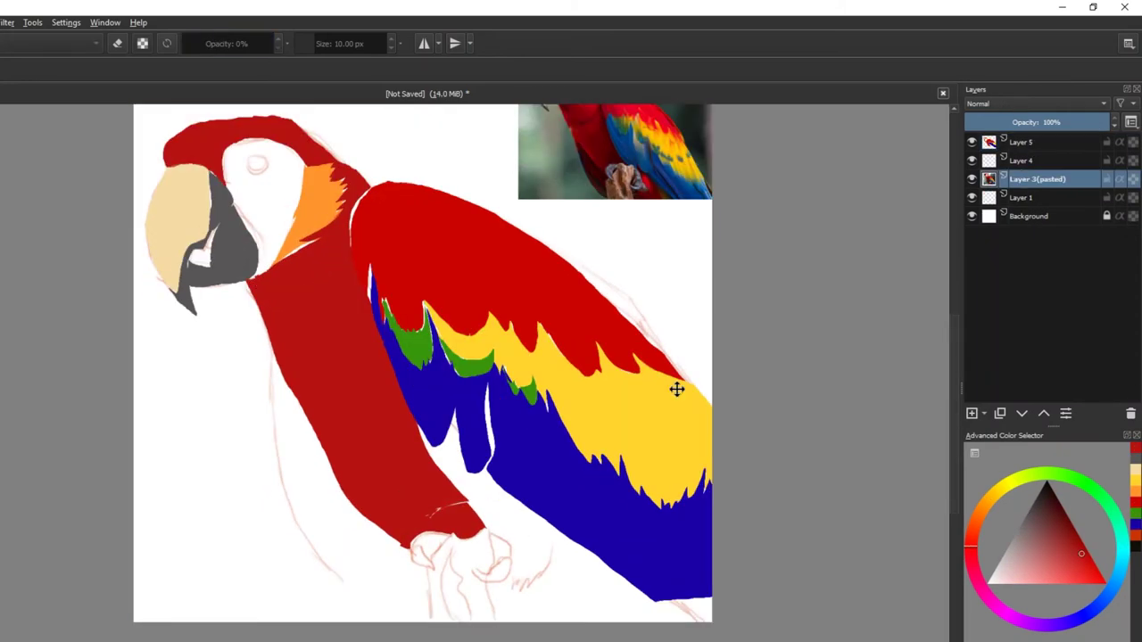
{"action": "key", "text": "t"}
{"action": "mouse_move", "coordinate": [430, 562]}
{"action": "left_mouse_down"}
{"action": "mouse_move", "coordinate": [448, 579]}
{"action": "mouse_move", "coordinate": [484, 561]}
{"action": "left_mouse_up"}
{"action": "key", "text": "Return"}
{"action": "key", "text": "ctrl+shift+a"}
Trim the red neck's lower-left edges with a 25 px eraser, then pick a painting brush preset.
{"action": "key", "text": "e"}
{"action": "key", "text": "bracketright"}
{"action": "key", "text": "bracketright"}
{"action": "key", "text": "bracketright"}
{"action": "key", "text": "bracketright"}
{"action": "mouse_move", "coordinate": [374, 527]}
{"action": "left_mouse_down"}
{"action": "mouse_move", "coordinate": [326, 450]}
{"action": "mouse_move", "coordinate": [410, 544]}
{"action": "left_mouse_up"}
{"action": "left_click_drag", "start_coordinate": [301, 441], "coordinate": [339, 446]}
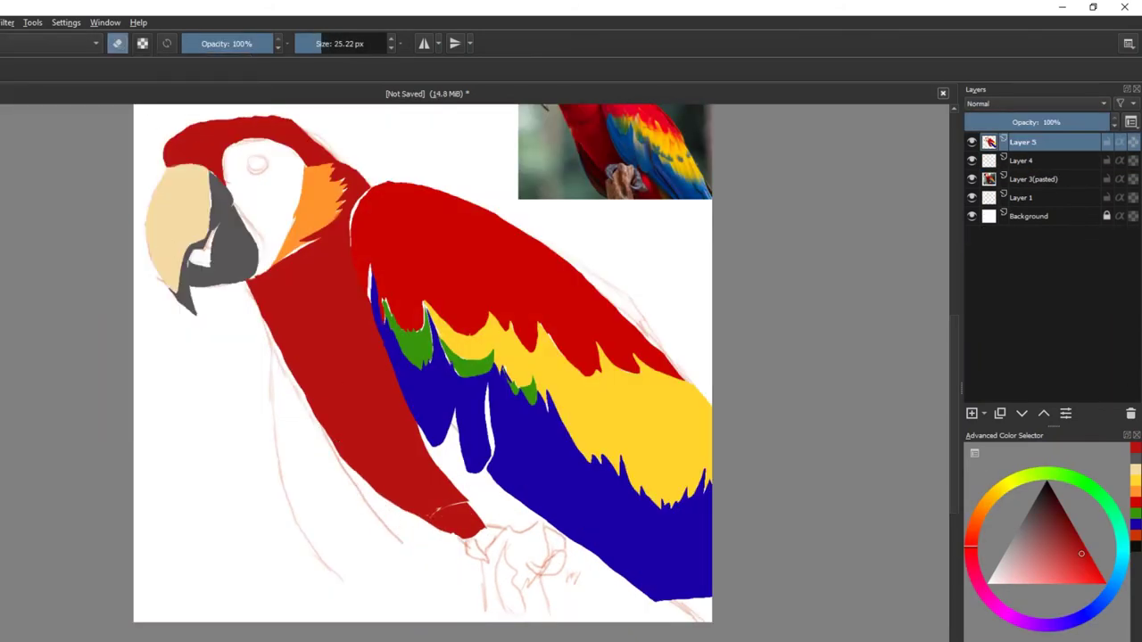
{"action": "scroll", "coordinate": [339, 446], "scroll_direction": "up", "scroll_amount": 3}
{"action": "key", "text": "F6"}
{"action": "left_click", "coordinate": [111, 178]}
{"action": "scroll", "coordinate": [402, 499], "scroll_direction": "up", "scroll_amount": 1}
On a new layer, fill the blue wing gaps and paint orange along the beak's left edge.
{"action": "key", "text": "Insert"}
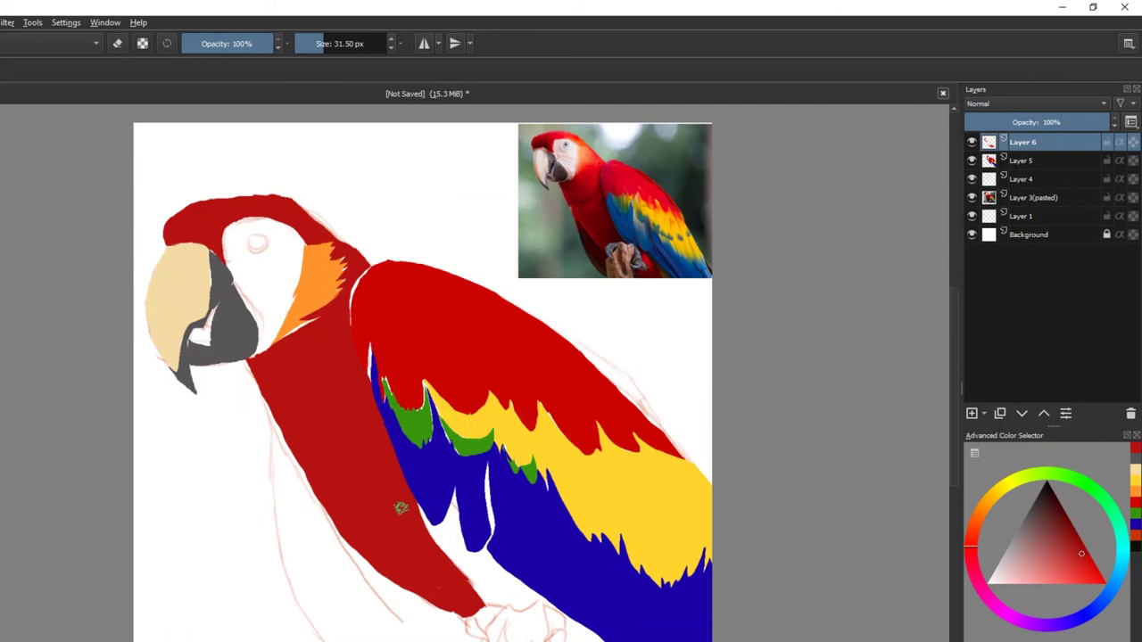
{"action": "left_click", "coordinate": [467, 485], "text": "ctrl"}
{"action": "mouse_move", "coordinate": [467, 484]}
{"action": "left_mouse_down"}
{"action": "mouse_move", "coordinate": [484, 467]}
{"action": "mouse_move", "coordinate": [464, 535]}
{"action": "mouse_move", "coordinate": [571, 624]}
{"action": "left_mouse_up"}
{"action": "key", "text": "bracketleft"}
{"action": "key", "text": "bracketleft"}
{"action": "key", "text": "bracketleft"}
{"action": "key", "text": "bracketleft"}
{"action": "key", "text": "bracketleft"}
{"action": "left_click", "coordinate": [215, 366], "text": "ctrl"}
{"action": "left_click_drag", "start_coordinate": [160, 367], "coordinate": [145, 291]}
Darken and sharpen the lower beak with near-black using a 7 px brush.
{"action": "left_click", "coordinate": [183, 379], "text": "ctrl"}
{"action": "key", "text": "bracketleft"}
{"action": "left_click_drag", "start_coordinate": [234, 295], "coordinate": [241, 356]}
{"action": "left_click_drag", "start_coordinate": [214, 268], "coordinate": [223, 366]}
{"action": "left_click_drag", "start_coordinate": [232, 317], "coordinate": [196, 365]}
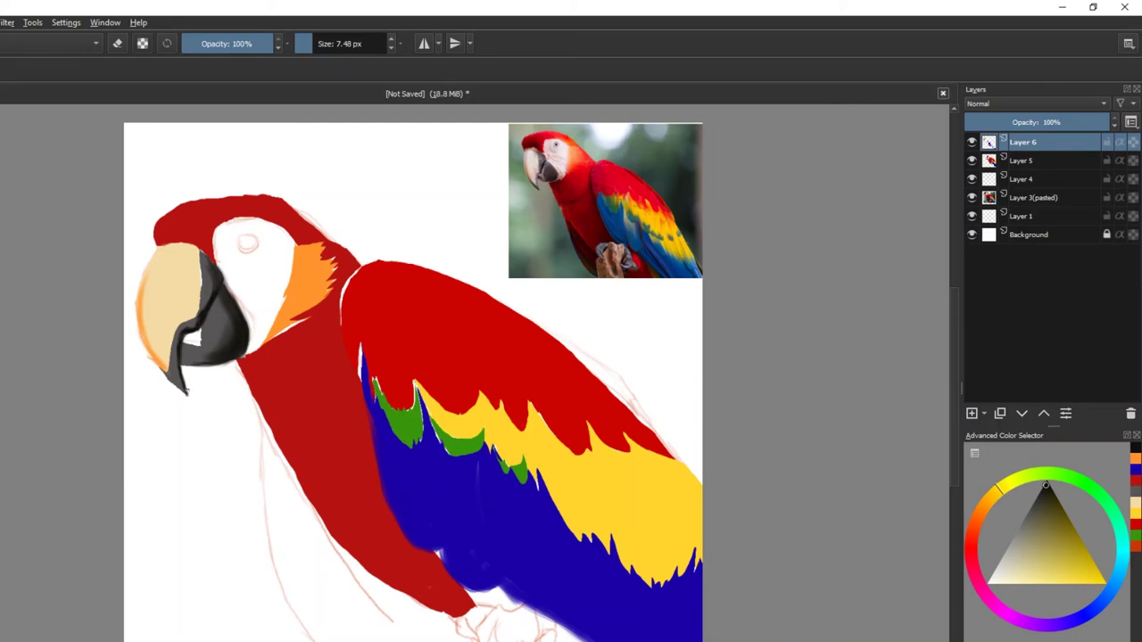
Brighten the upper beak and paint light cream over the face around the eye.
{"action": "left_click", "coordinate": [174, 276], "text": "ctrl"}
{"action": "mouse_move", "coordinate": [192, 259]}
{"action": "left_mouse_down"}
{"action": "mouse_move", "coordinate": [189, 298]}
{"action": "mouse_move", "coordinate": [163, 326]}
{"action": "mouse_move", "coordinate": [160, 352]}
{"action": "left_mouse_up"}
{"action": "key", "text": "bracketright"}
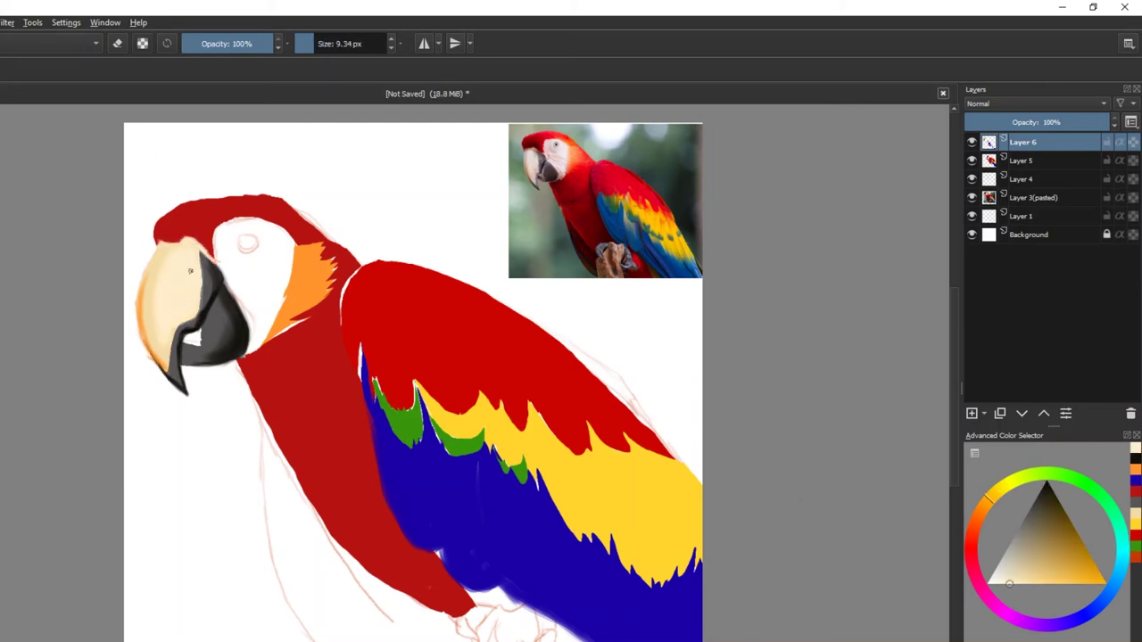
{"action": "left_click", "coordinate": [142, 330], "text": "ctrl"}
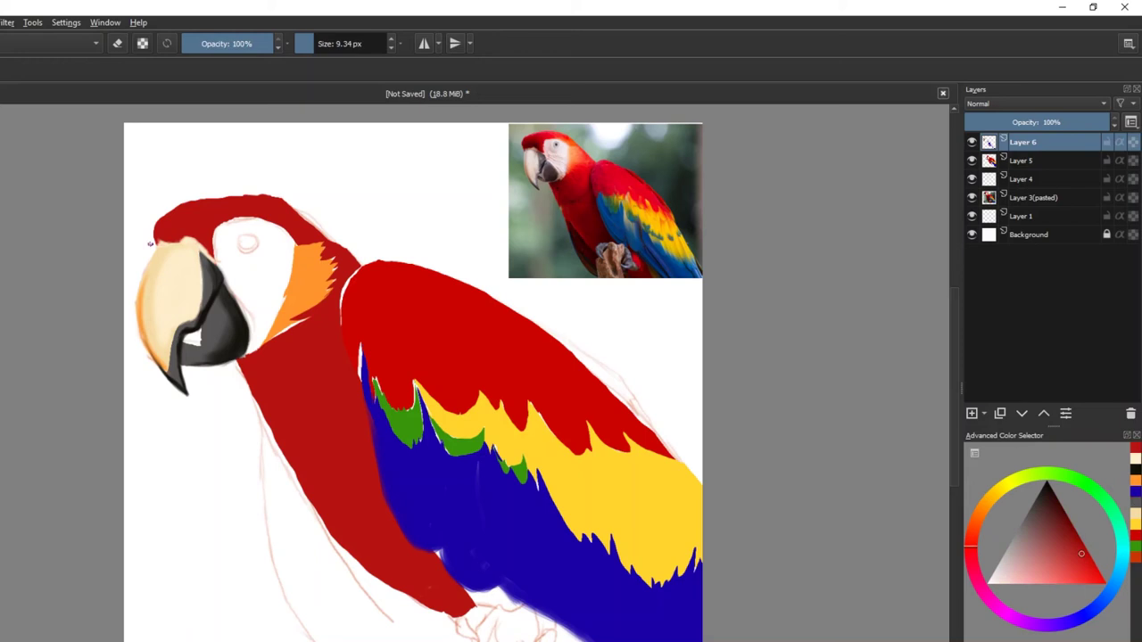
{"action": "left_click", "coordinate": [142, 330], "text": "ctrl"}
{"action": "key", "text": "bracketright"}
{"action": "key", "text": "bracketright"}
{"action": "left_click_drag", "start_coordinate": [268, 308], "coordinate": [263, 339]}
{"action": "left_click_drag", "start_coordinate": [286, 254], "coordinate": [250, 312]}
{"action": "left_click_drag", "start_coordinate": [227, 237], "coordinate": [254, 321]}
{"action": "left_click_drag", "start_coordinate": [263, 223], "coordinate": [226, 233]}
Widen the orange cheek patch, blend red into its edge and lighten it with pale orange.
{"action": "left_click", "coordinate": [303, 268], "text": "ctrl"}
{"action": "mouse_move", "coordinate": [284, 257]}
{"action": "left_mouse_down"}
{"action": "mouse_move", "coordinate": [296, 307]}
{"action": "mouse_move", "coordinate": [272, 323]}
{"action": "mouse_move", "coordinate": [304, 343]}
{"action": "left_mouse_up"}
{"action": "mouse_move", "coordinate": [330, 298]}
{"action": "left_mouse_down"}
{"action": "mouse_move", "coordinate": [332, 280]}
{"action": "mouse_move", "coordinate": [295, 245]}
{"action": "left_mouse_up"}
{"action": "left_click_drag", "start_coordinate": [272, 308], "coordinate": [259, 352]}
{"action": "left_click", "coordinate": [268, 209], "text": "ctrl"}
{"action": "left_click_drag", "start_coordinate": [321, 264], "coordinate": [290, 313]}
{"action": "left_click", "coordinate": [287, 334], "text": "ctrl"}
{"action": "left_click_drag", "start_coordinate": [321, 260], "coordinate": [306, 283]}
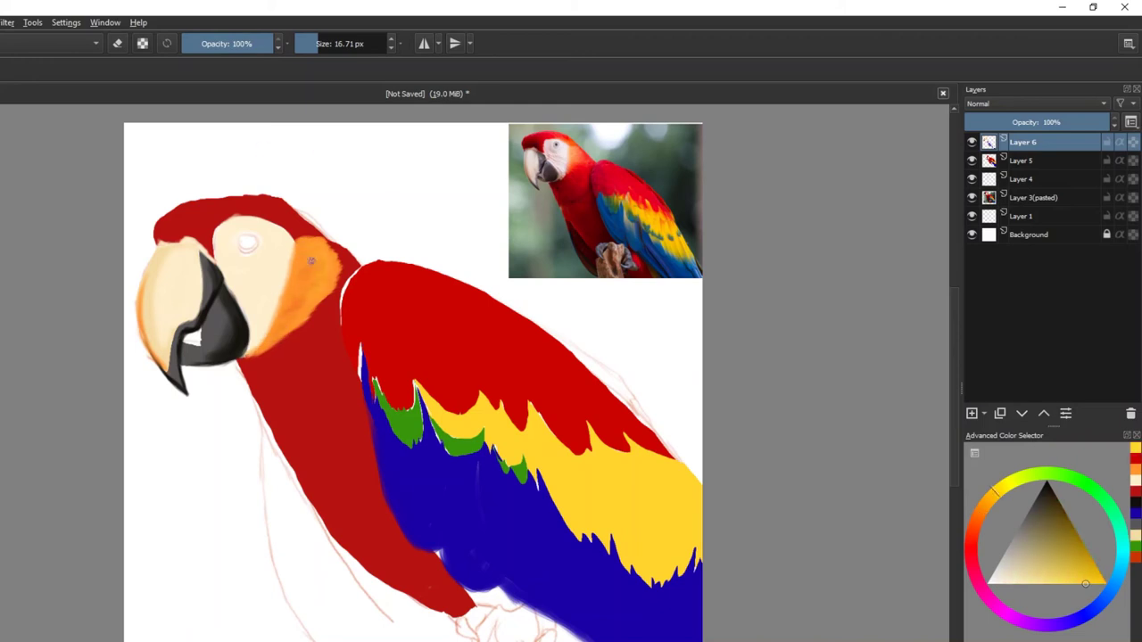
Soften the red along the top and right edge of the head, then sample pale cream.
{"action": "left_click", "coordinate": [352, 260], "text": "ctrl"}
{"action": "mouse_move", "coordinate": [361, 260]}
{"action": "left_mouse_down"}
{"action": "mouse_move", "coordinate": [290, 207]}
{"action": "mouse_move", "coordinate": [156, 218]}
{"action": "left_mouse_up"}
{"action": "mouse_move", "coordinate": [304, 223]}
{"action": "left_mouse_down"}
{"action": "mouse_move", "coordinate": [248, 210]}
{"action": "mouse_move", "coordinate": [154, 240]}
{"action": "left_mouse_up"}
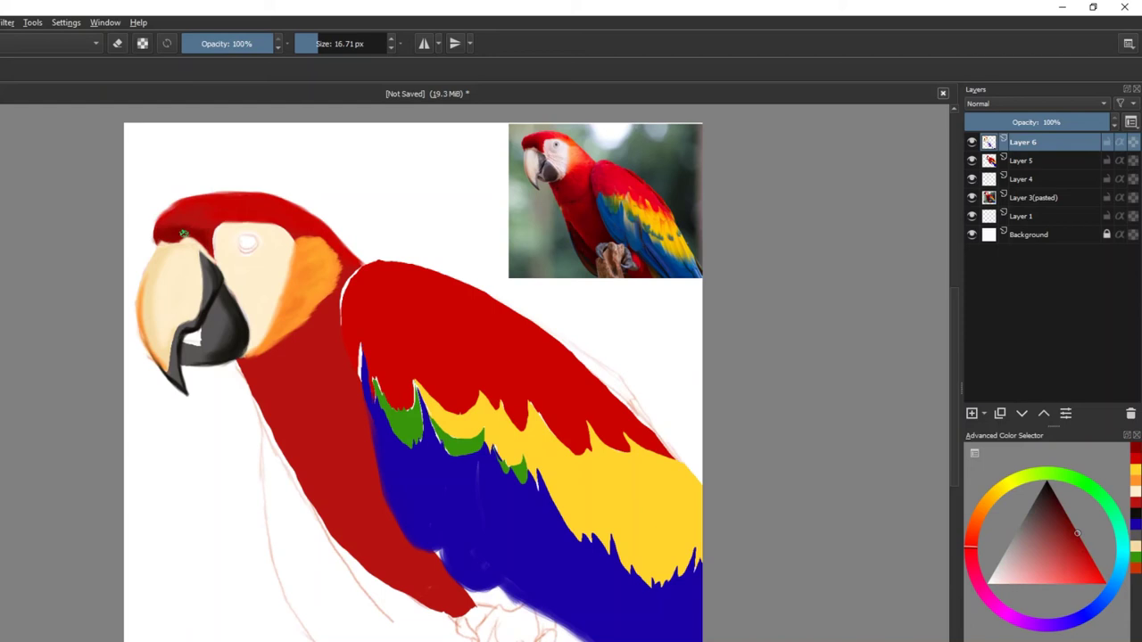
{"action": "key", "text": "["}
{"action": "key", "text": "["}
{"action": "key", "text": "["}
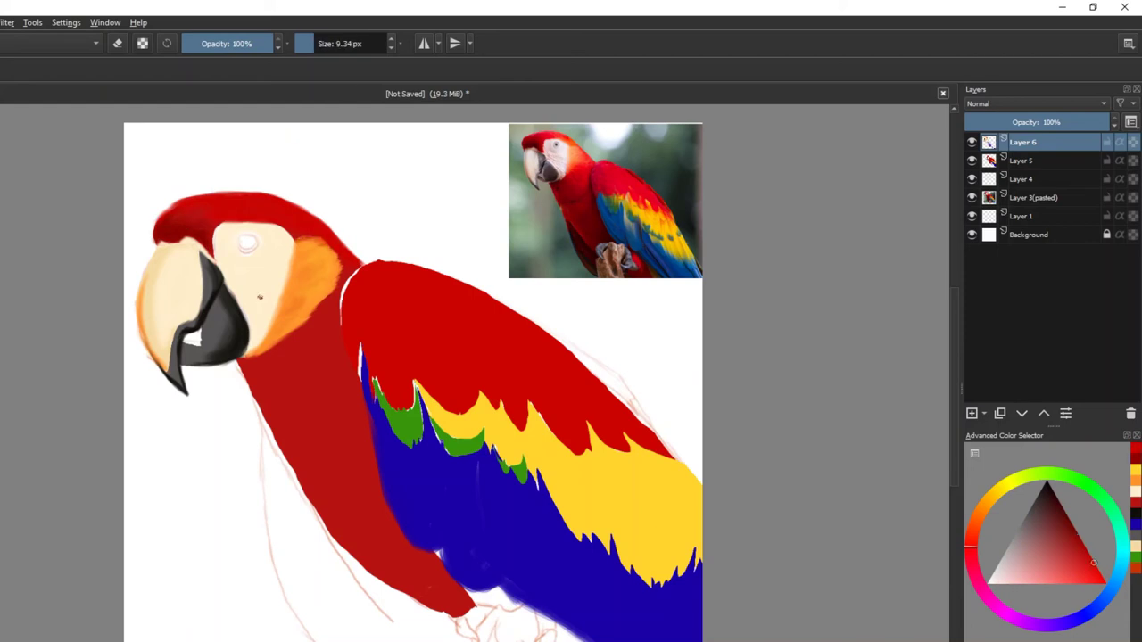
{"action": "left_click", "coordinate": [248, 237], "text": "ctrl"}
{"action": "left_click", "coordinate": [300, 176], "text": "ctrl"}
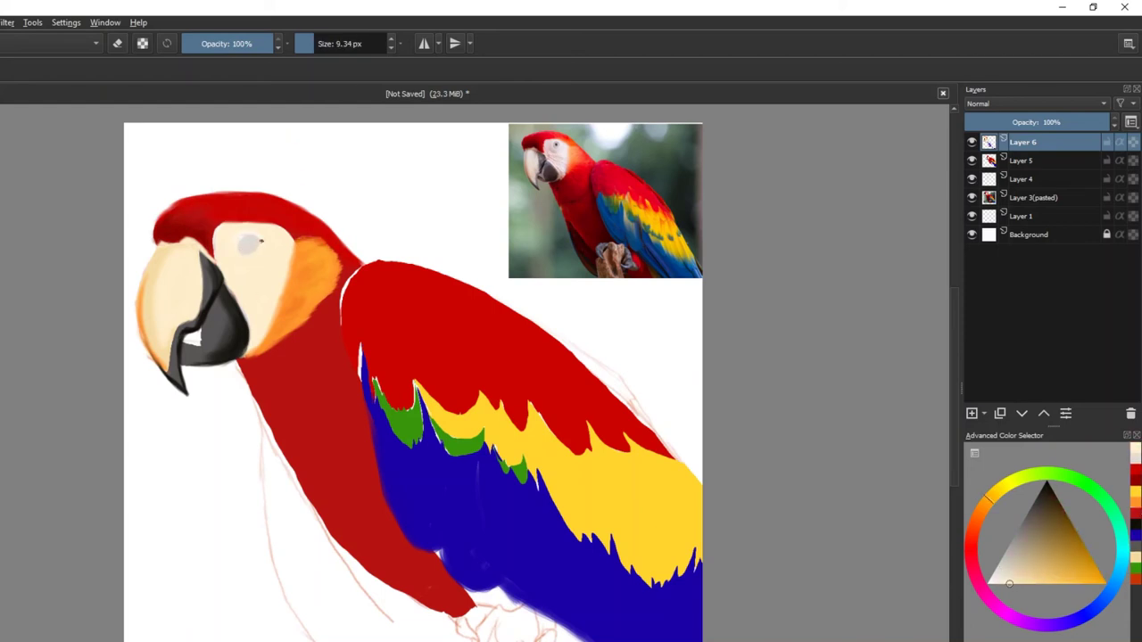
Paint the eye black and refine its pupil and outline with a small brush.
{"action": "left_click", "coordinate": [1138, 533]}
{"action": "left_click_drag", "start_coordinate": [245, 241], "coordinate": [253, 250]}
{"action": "scroll", "coordinate": [250, 246], "scroll_direction": "up", "scroll_amount": 5}
{"action": "key", "text": "["}
{"action": "key", "text": "["}
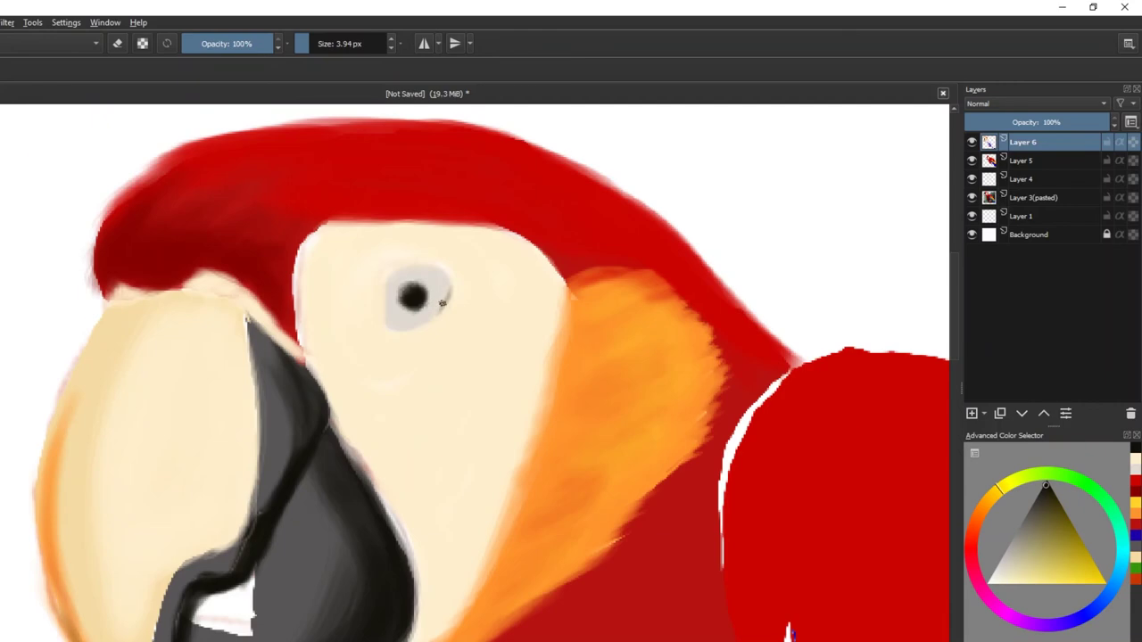
{"action": "mouse_move", "coordinate": [385, 295]}
{"action": "left_mouse_down"}
{"action": "mouse_move", "coordinate": [446, 276]}
{"action": "mouse_move", "coordinate": [420, 303]}
{"action": "mouse_move", "coordinate": [432, 317]}
{"action": "mouse_move", "coordinate": [419, 331]}
{"action": "left_mouse_up"}
{"action": "left_click", "coordinate": [434, 284], "text": "ctrl"}
{"action": "scroll", "coordinate": [788, 631], "scroll_direction": "down", "scroll_amount": 3}
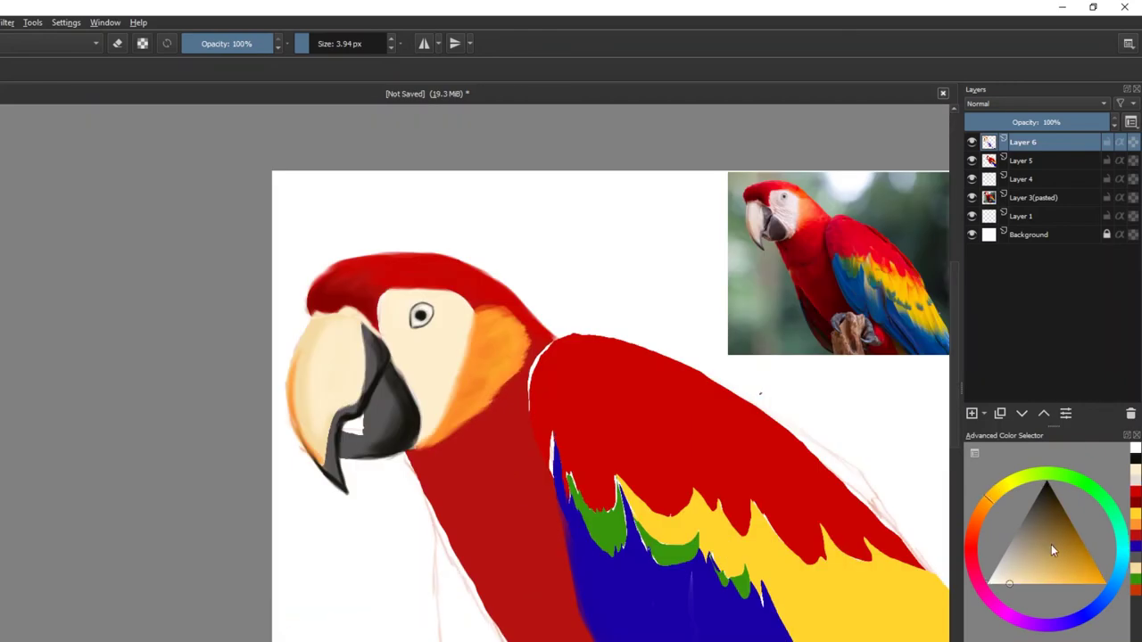
Add a faint pink blush on the cheek.
{"action": "key", "text": "]"}
{"action": "key", "text": "]"}
{"action": "key", "text": "]"}
{"action": "key", "text": "]"}
{"action": "left_click_drag", "start_coordinate": [403, 358], "coordinate": [393, 334]}
{"action": "key", "text": "["}
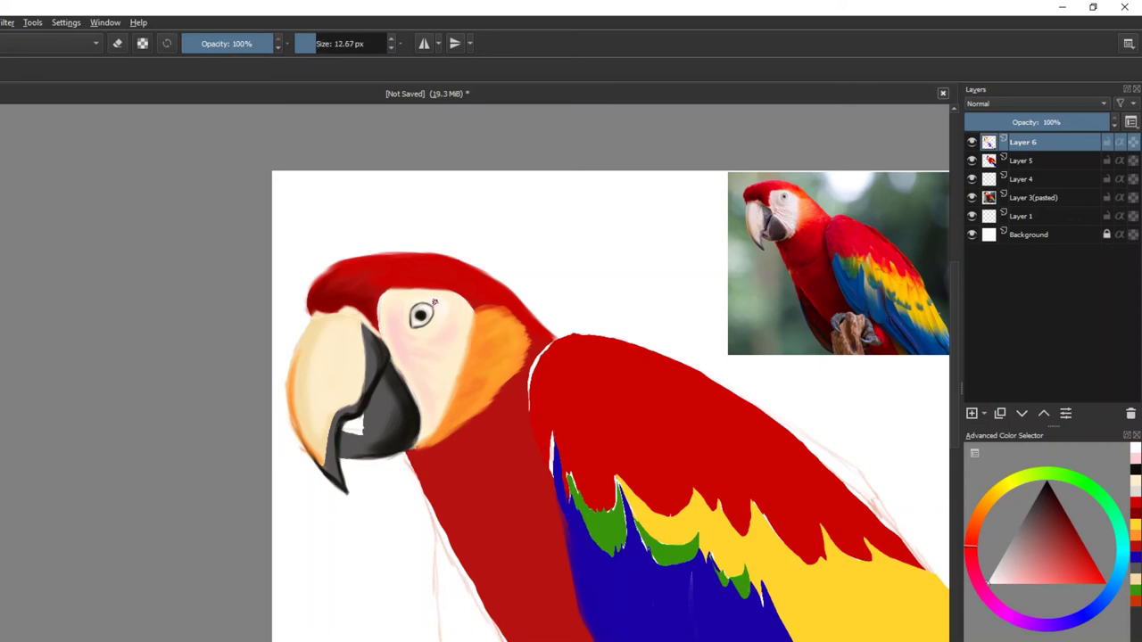
{"action": "left_click", "coordinate": [417, 294], "text": "ctrl"}
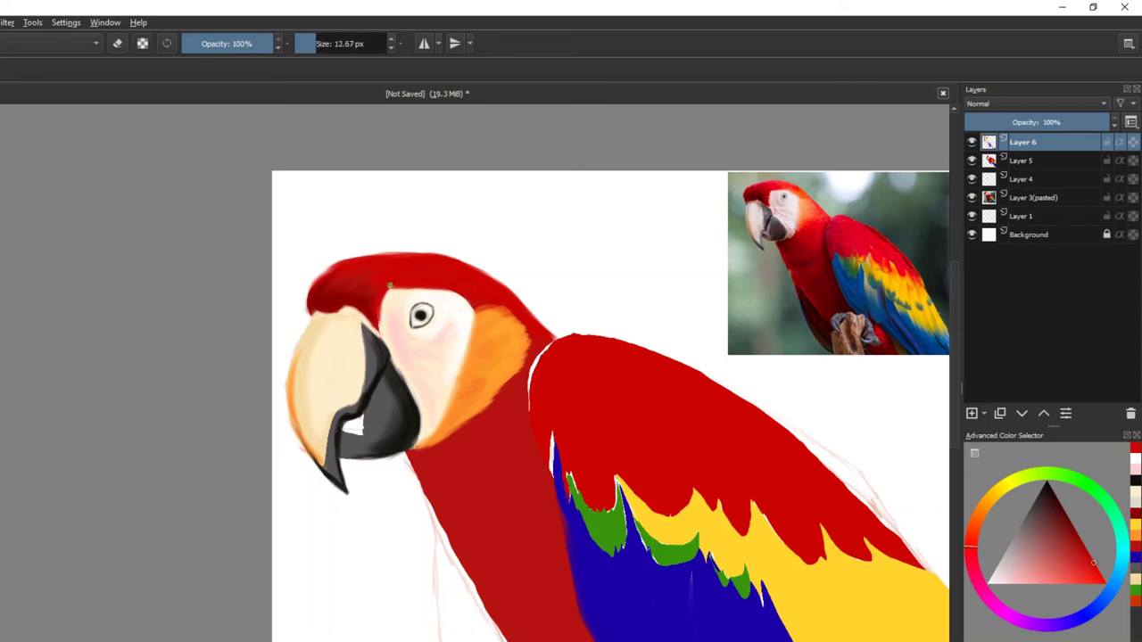
Sample beak, white and pinkish colours and add a light highlight on the lower beak.
{"action": "key", "text": "["}
{"action": "key", "text": "["}
{"action": "left_click", "coordinate": [424, 435], "text": "ctrl"}
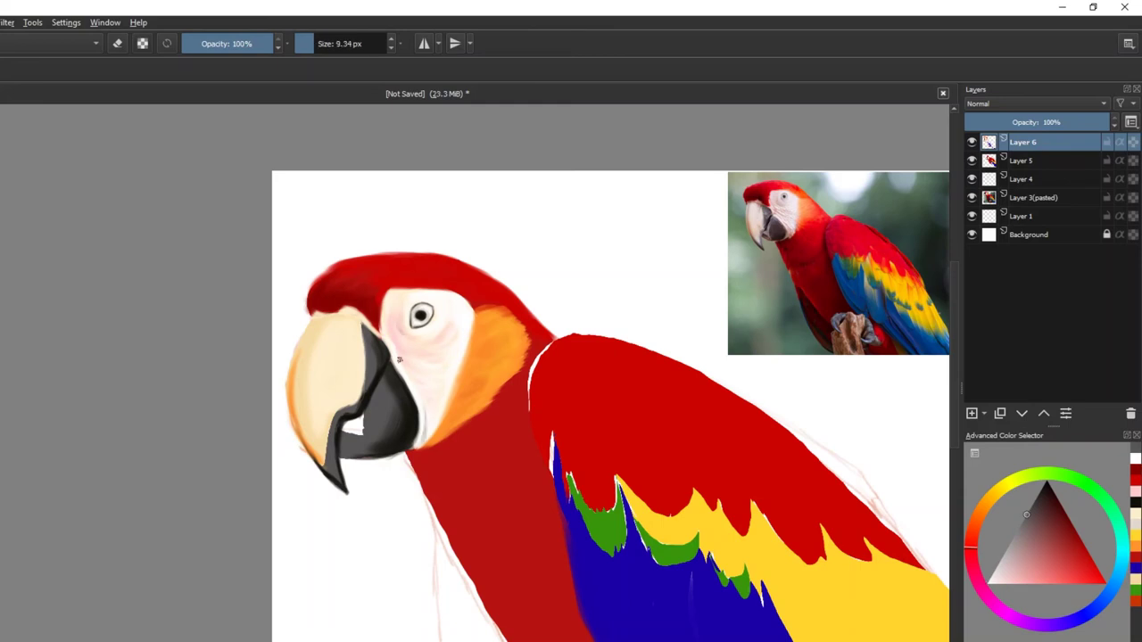
{"action": "left_click", "coordinate": [437, 407], "text": "ctrl"}
{"action": "left_click", "coordinate": [444, 456], "text": "ctrl"}
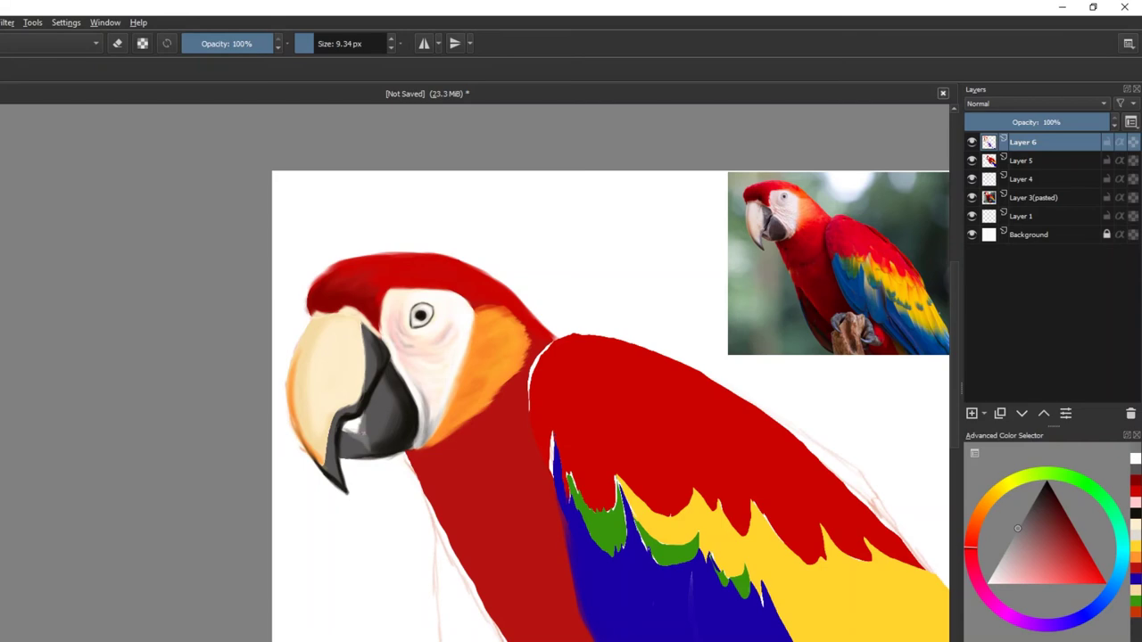
{"action": "right_click", "coordinate": [347, 425]}
{"action": "left_click_drag", "start_coordinate": [337, 450], "coordinate": [366, 456]}
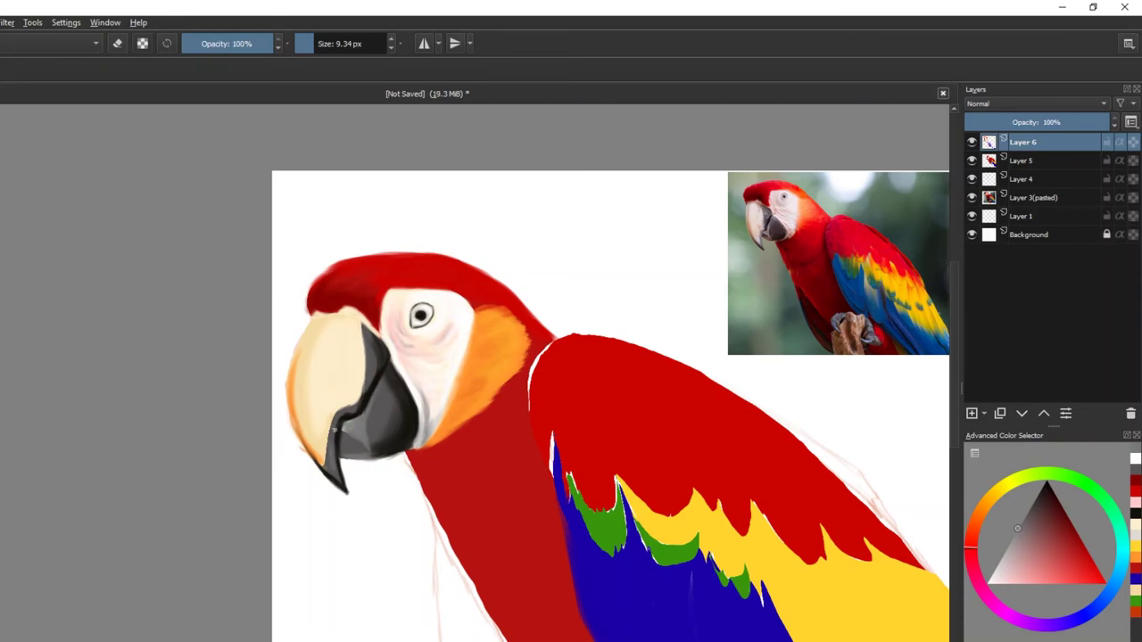
Lighten the beak with pale cream strokes and highlight its edge with a 4 px brush.
{"action": "left_click", "coordinate": [422, 326], "text": "ctrl"}
{"action": "key", "text": "bracketleft"}
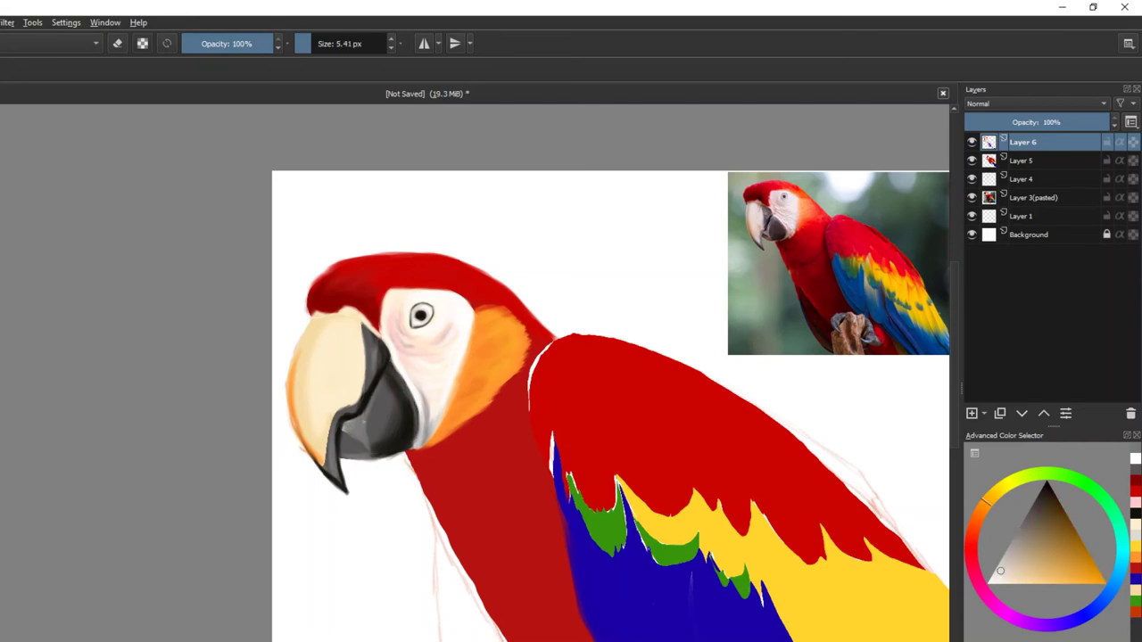
{"action": "key", "text": "bracketright"}
{"action": "key", "text": "bracketright"}
{"action": "left_click_drag", "start_coordinate": [343, 350], "coordinate": [353, 367]}
{"action": "left_click", "coordinate": [1133, 563]}
{"action": "key", "text": "bracketleft"}
{"action": "key", "text": "bracketleft"}
{"action": "key", "text": "bracketleft"}
{"action": "left_click_drag", "start_coordinate": [337, 415], "coordinate": [327, 468]}
{"action": "left_click_drag", "start_coordinate": [360, 319], "coordinate": [364, 379]}
Pick yellow-orange, the dark beak-tip colour and red, and enlarge the brush to 15 px.
{"action": "left_click", "coordinate": [696, 521], "text": "ctrl"}
{"action": "left_click", "coordinate": [324, 465], "text": "ctrl"}
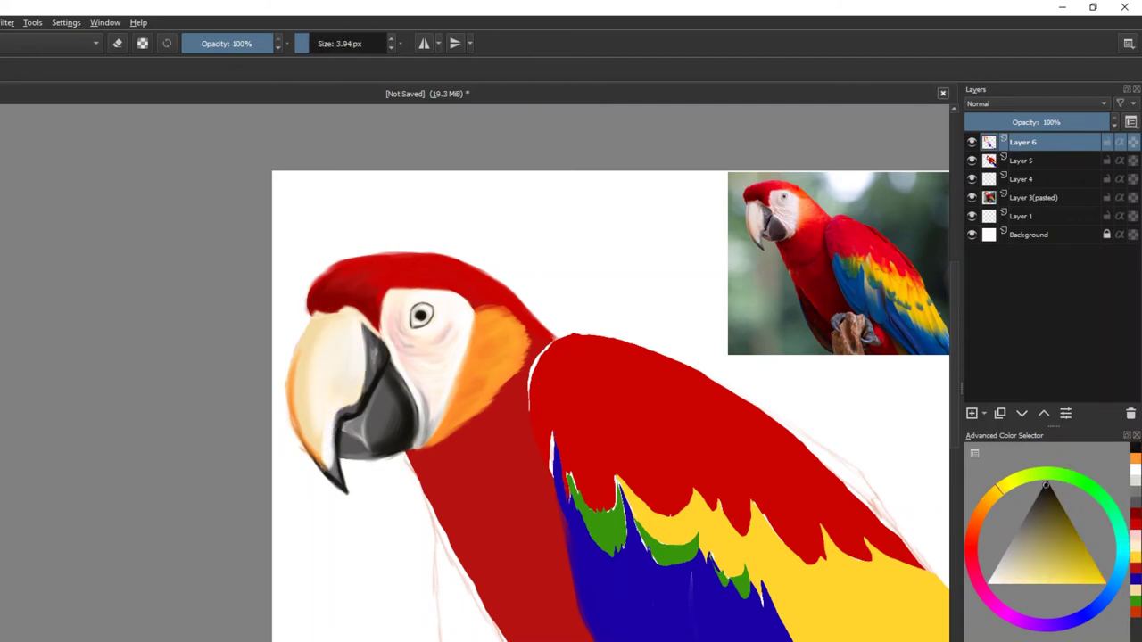
{"action": "left_click", "coordinate": [1135, 517]}
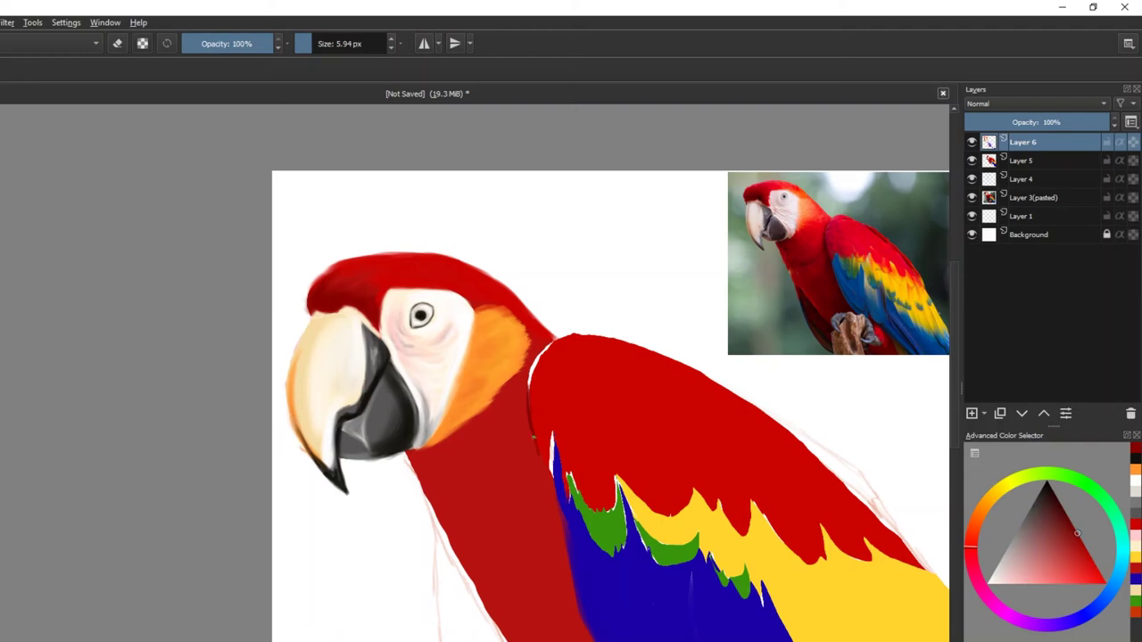
{"action": "key", "text": "bracketright"}
{"action": "key", "text": "bracketright"}
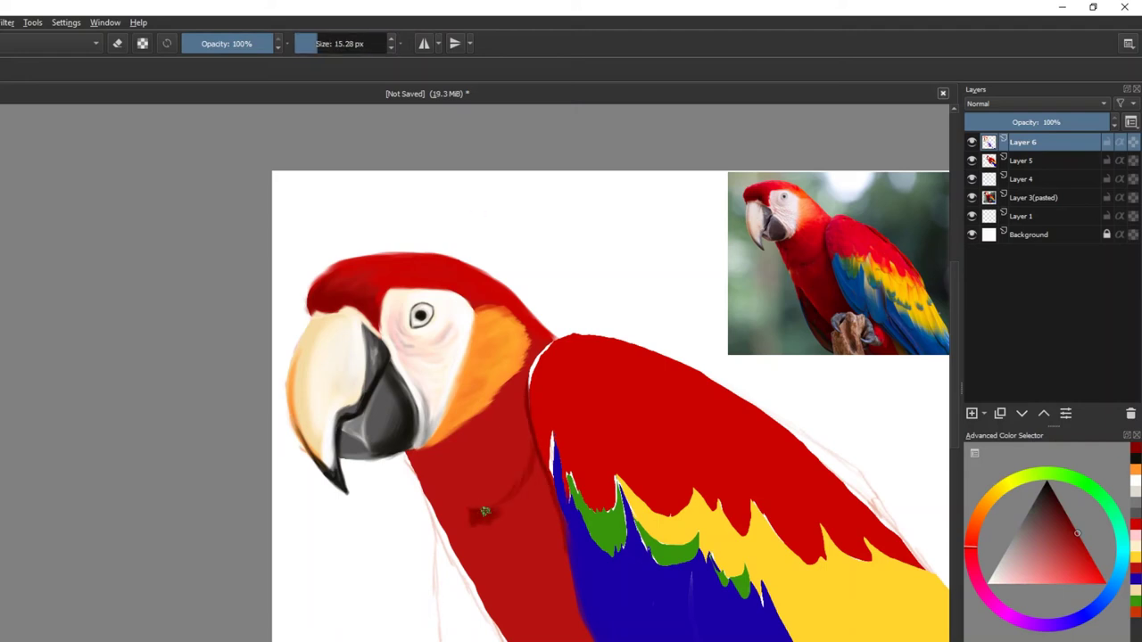
Paint darker red over the blue-green wing edge, gaps along the red-yellow edge, and the body.
{"action": "scroll", "coordinate": [488, 487], "scroll_direction": "down", "scroll_amount": 2}
{"action": "key", "text": "bracketright"}
{"action": "key", "text": "bracketright"}
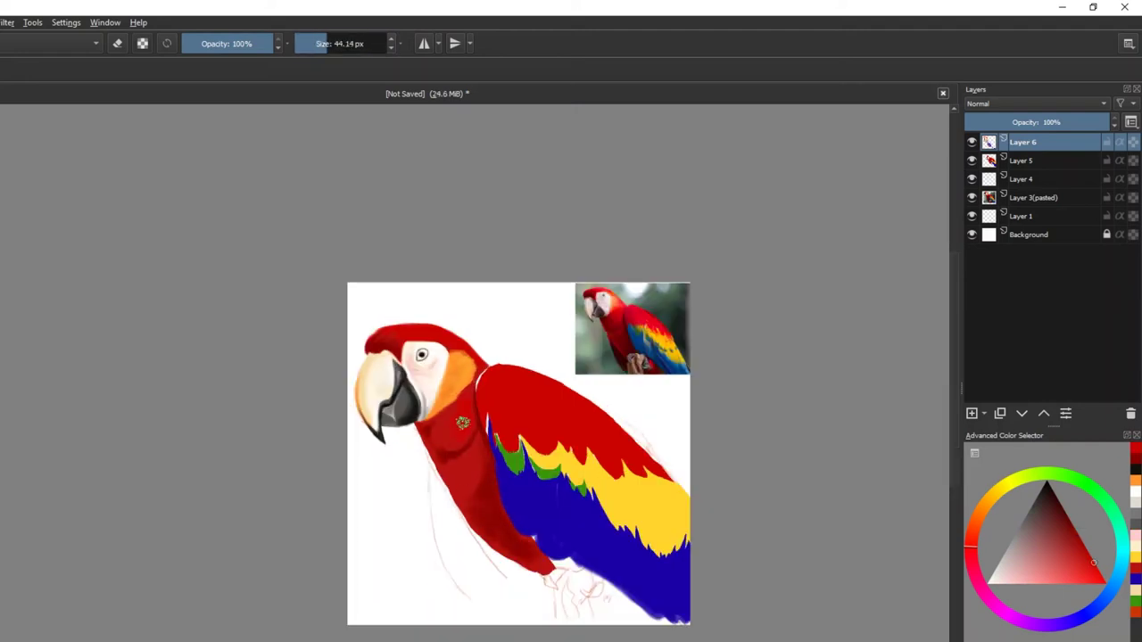
{"action": "left_click", "coordinate": [443, 446], "text": "ctrl"}
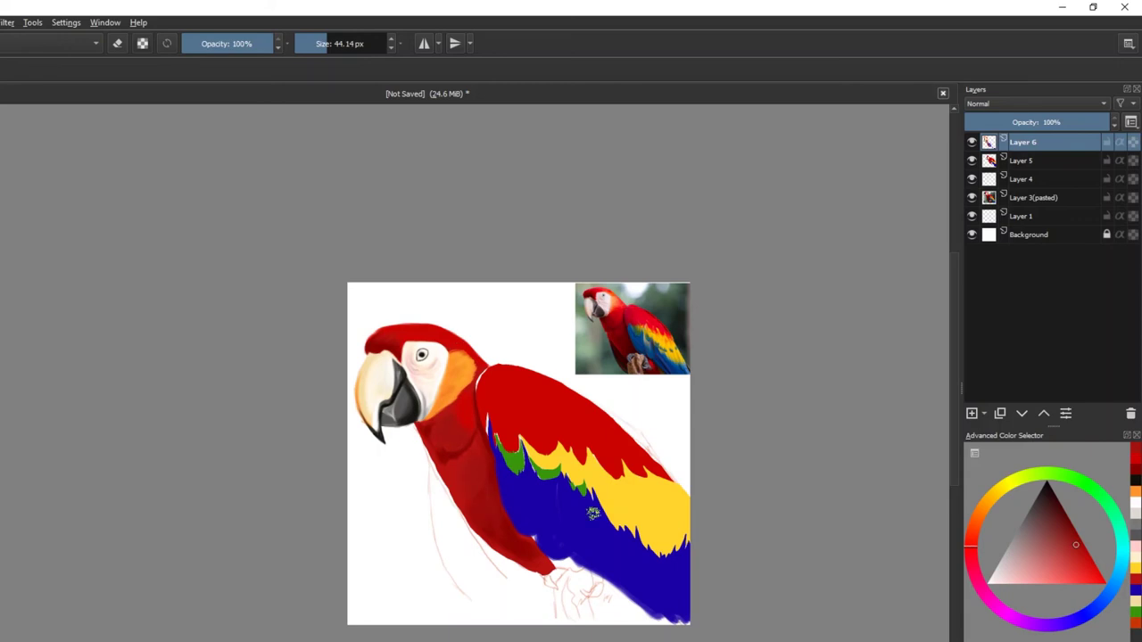
{"action": "key", "text": "bracketleft"}
{"action": "mouse_move", "coordinate": [518, 435]}
{"action": "left_mouse_down"}
{"action": "mouse_move", "coordinate": [499, 442]}
{"action": "mouse_move", "coordinate": [482, 392]}
{"action": "left_mouse_up"}
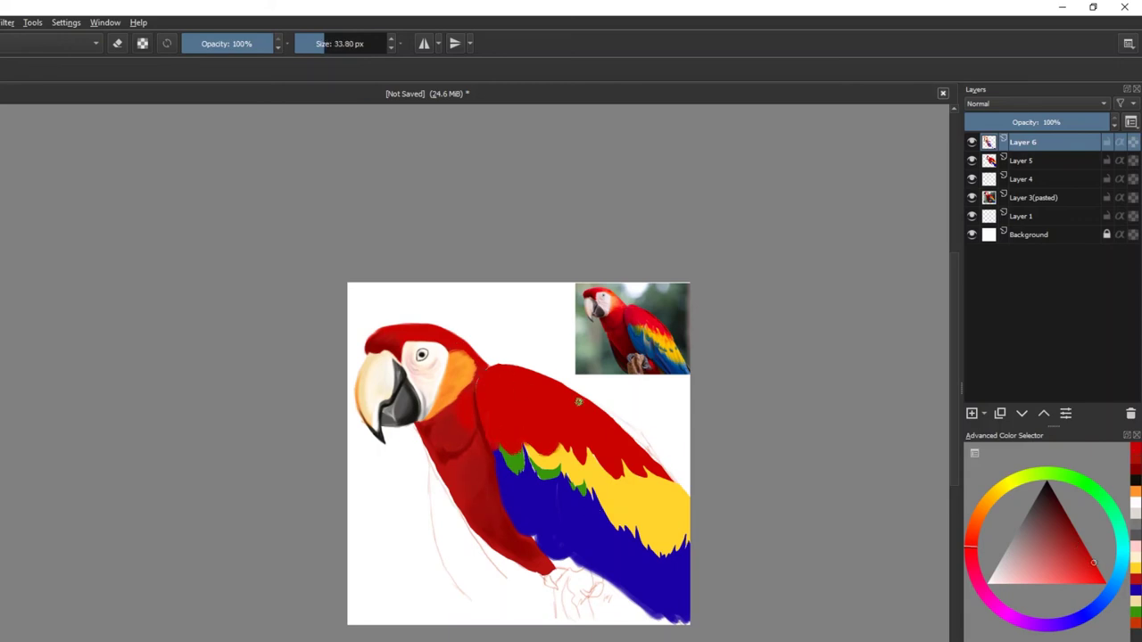
{"action": "mouse_move", "coordinate": [609, 473]}
{"action": "left_mouse_down"}
{"action": "mouse_move", "coordinate": [665, 472]}
{"action": "mouse_move", "coordinate": [678, 446]}
{"action": "left_mouse_up"}
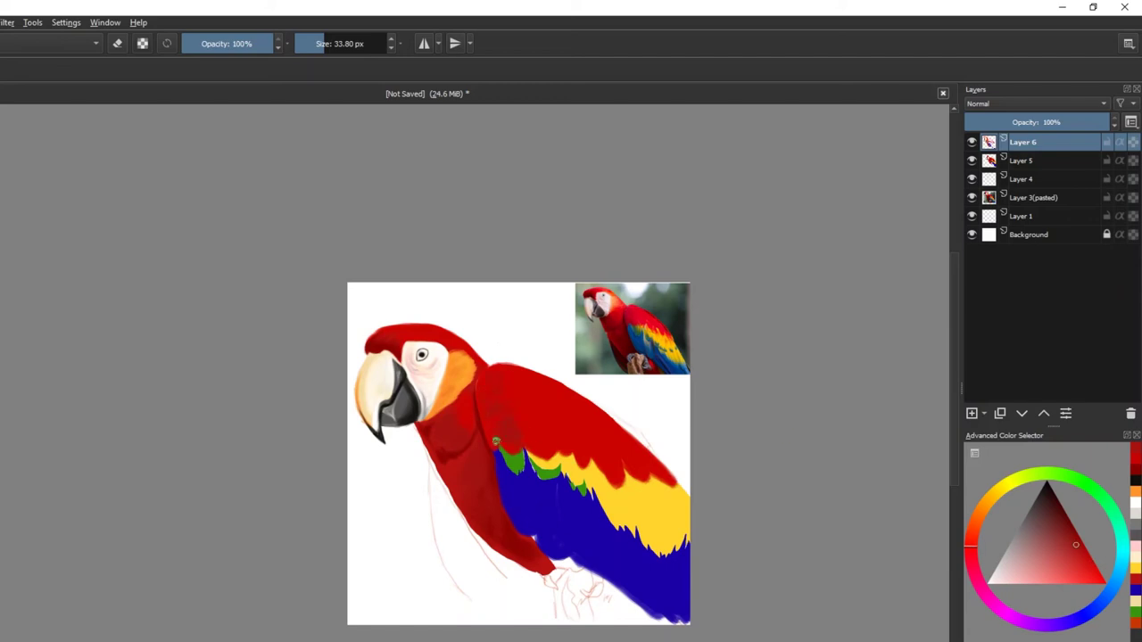
{"action": "left_click_drag", "start_coordinate": [513, 443], "coordinate": [488, 427]}
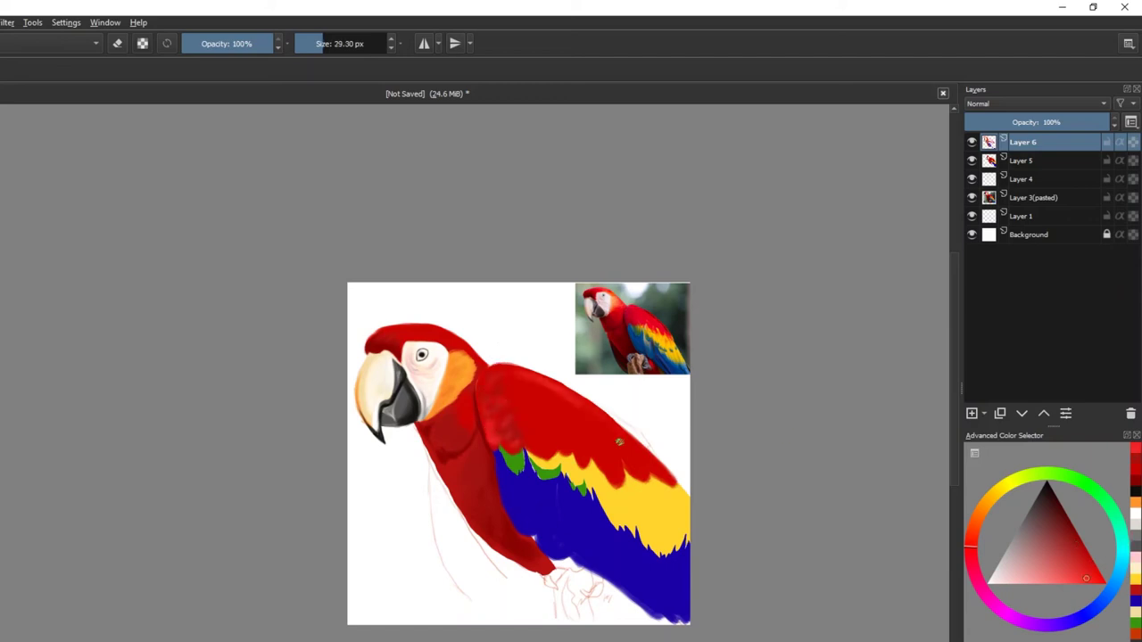
Sample wing colours and fill white gaps along the blue wing's lower edge with darker blue.
{"action": "left_click", "coordinate": [622, 482], "text": "ctrl"}
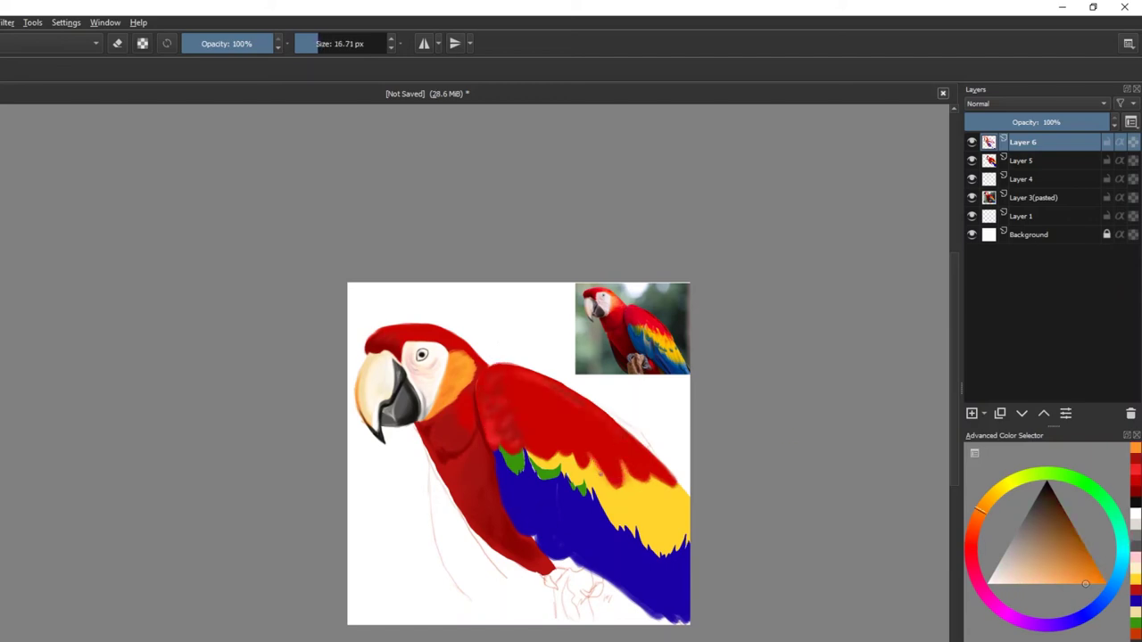
{"action": "left_click", "coordinate": [533, 473], "text": "ctrl"}
{"action": "left_click", "coordinate": [544, 470], "text": "ctrl"}
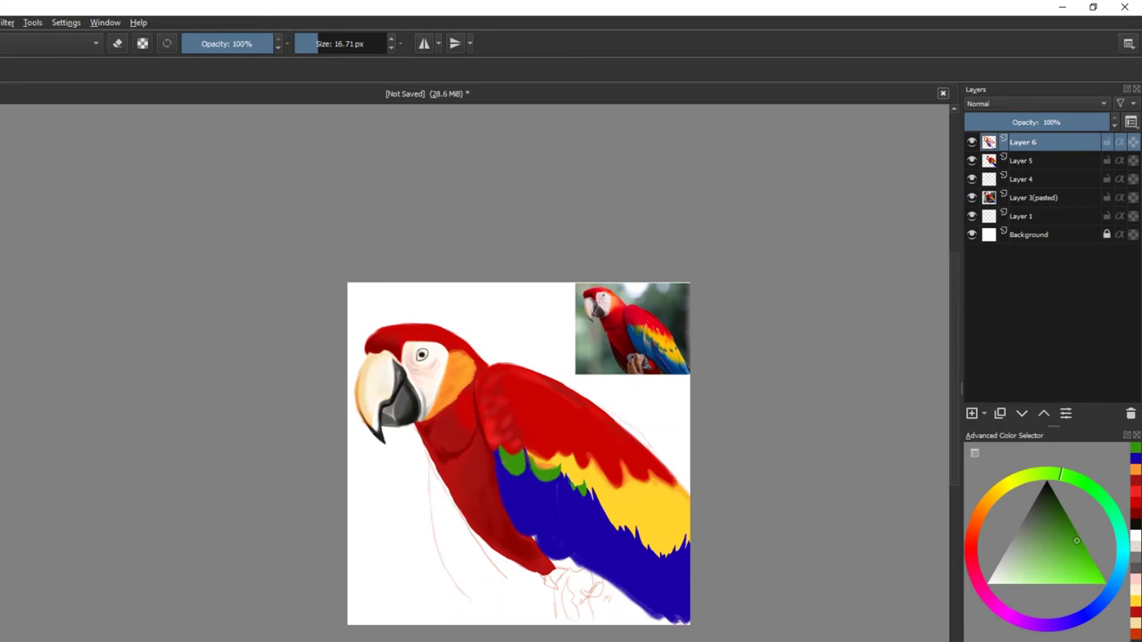
{"action": "scroll", "coordinate": [516, 444], "scroll_direction": "down", "scroll_amount": 1}
{"action": "scroll", "coordinate": [558, 410], "scroll_direction": "up", "scroll_amount": 1}
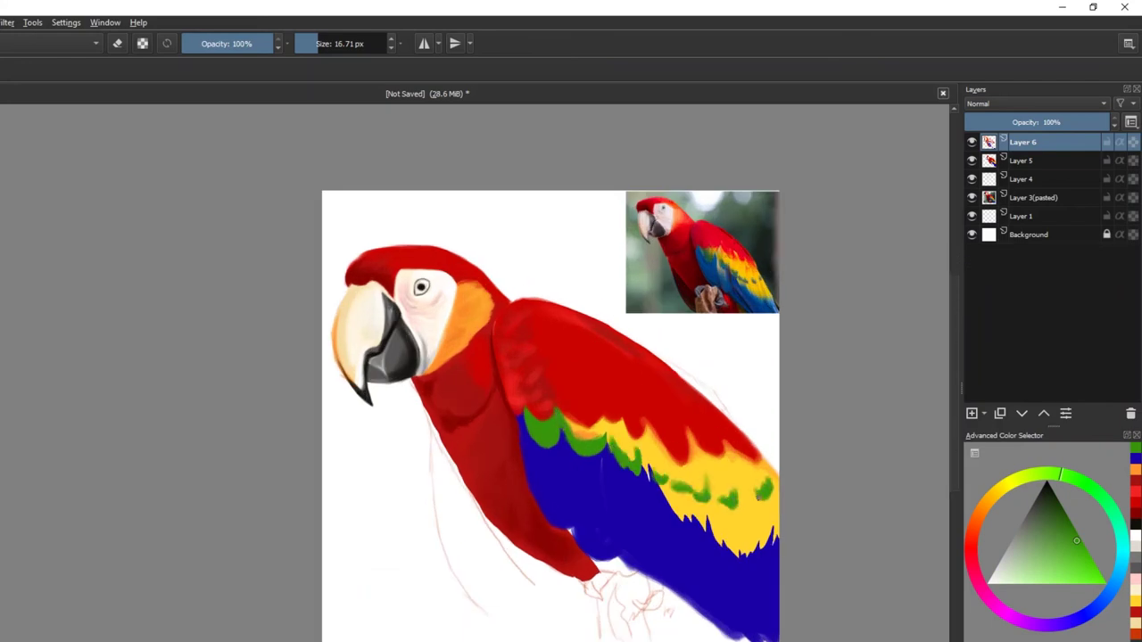
{"action": "left_click", "coordinate": [702, 473], "text": "ctrl"}
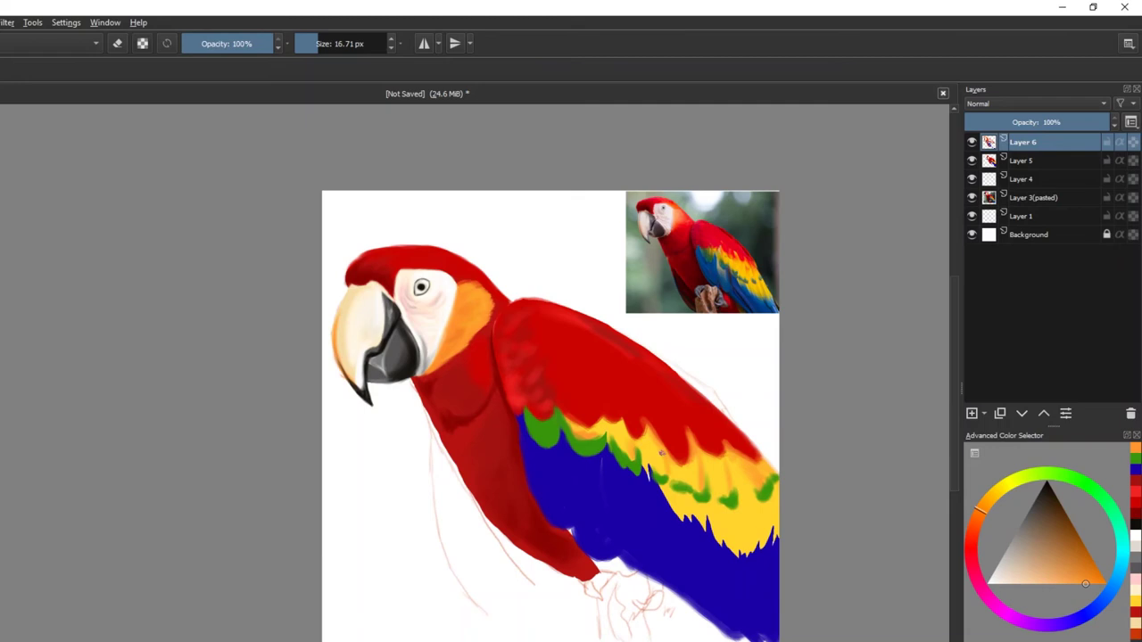
{"action": "left_click", "coordinate": [704, 440], "text": "ctrl"}
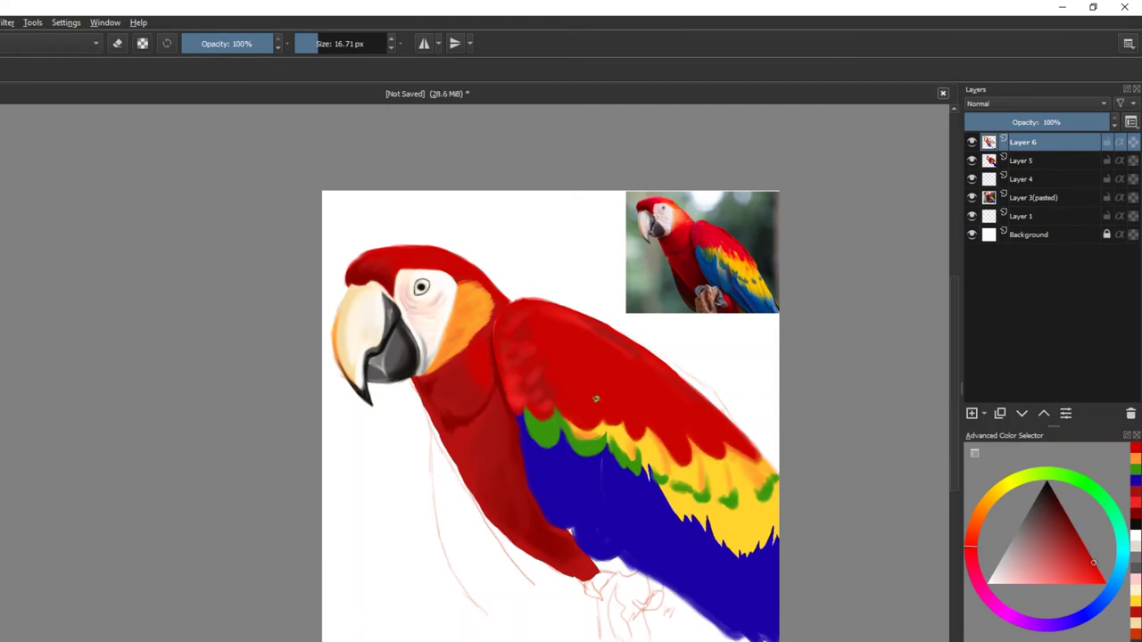
{"action": "left_click", "coordinate": [589, 434], "text": "ctrl"}
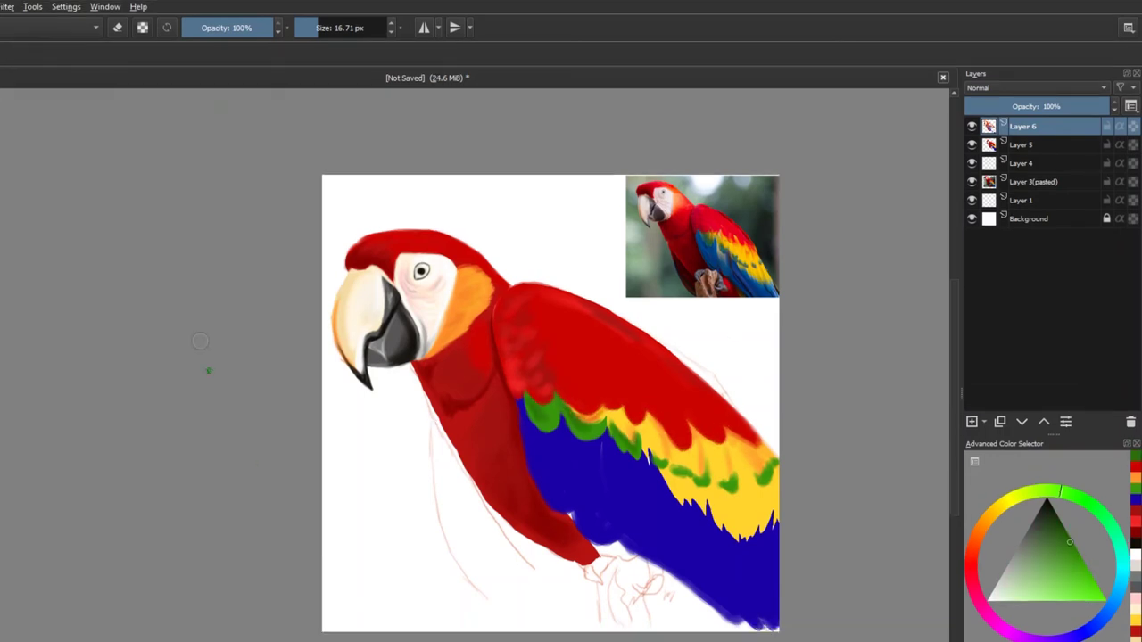
{"action": "left_click", "coordinate": [545, 448], "text": "ctrl"}
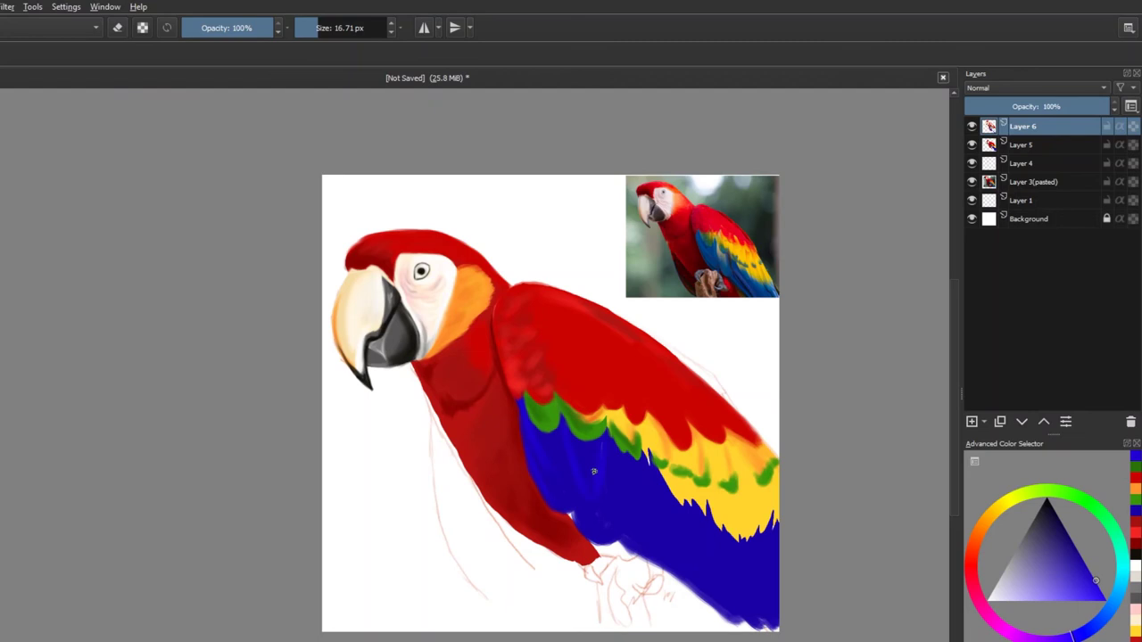
{"action": "left_click", "coordinate": [608, 443], "text": "ctrl"}
{"action": "mouse_move", "coordinate": [773, 629]}
{"action": "left_mouse_down"}
{"action": "mouse_move", "coordinate": [740, 625]}
{"action": "mouse_move", "coordinate": [773, 626]}
{"action": "left_mouse_up"}
Extend golden yellow over the wing's lower right and dab lighter yellow touches.
{"action": "left_click", "coordinate": [700, 509], "text": "ctrl"}
{"action": "left_click_drag", "start_coordinate": [700, 511], "coordinate": [773, 551]}
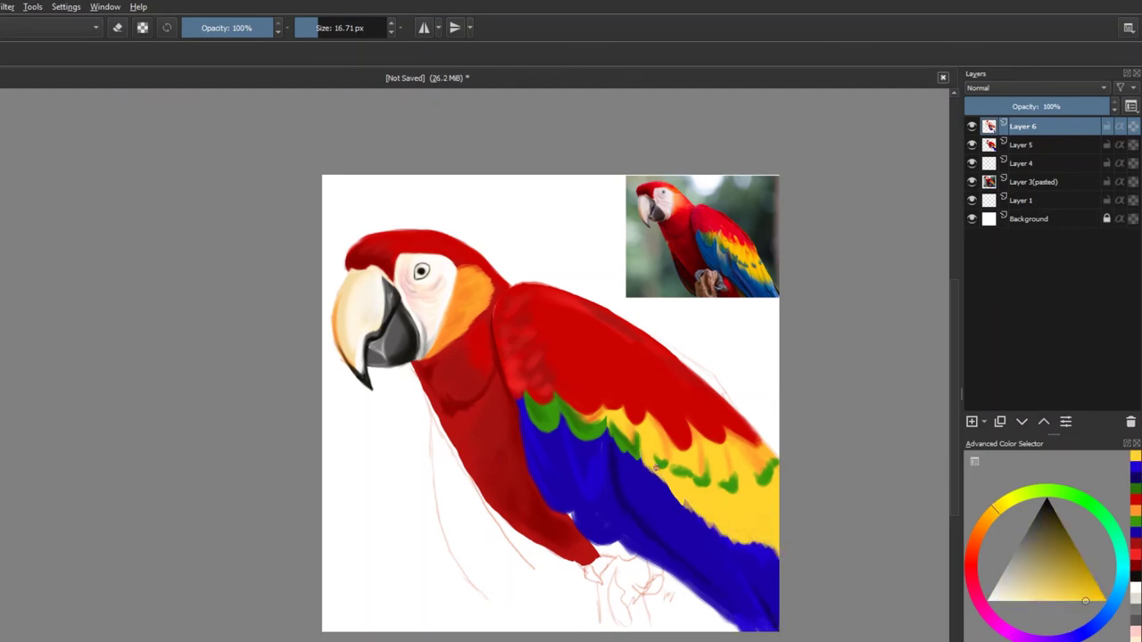
{"action": "left_click", "coordinate": [1136, 489]}
{"action": "left_click", "coordinate": [705, 463], "text": "ctrl"}
{"action": "left_click_drag", "start_coordinate": [696, 446], "coordinate": [658, 456]}
Paint blue strokes along the yellow band's lower edge of the wing.
{"action": "left_click", "coordinate": [652, 417], "text": "ctrl"}
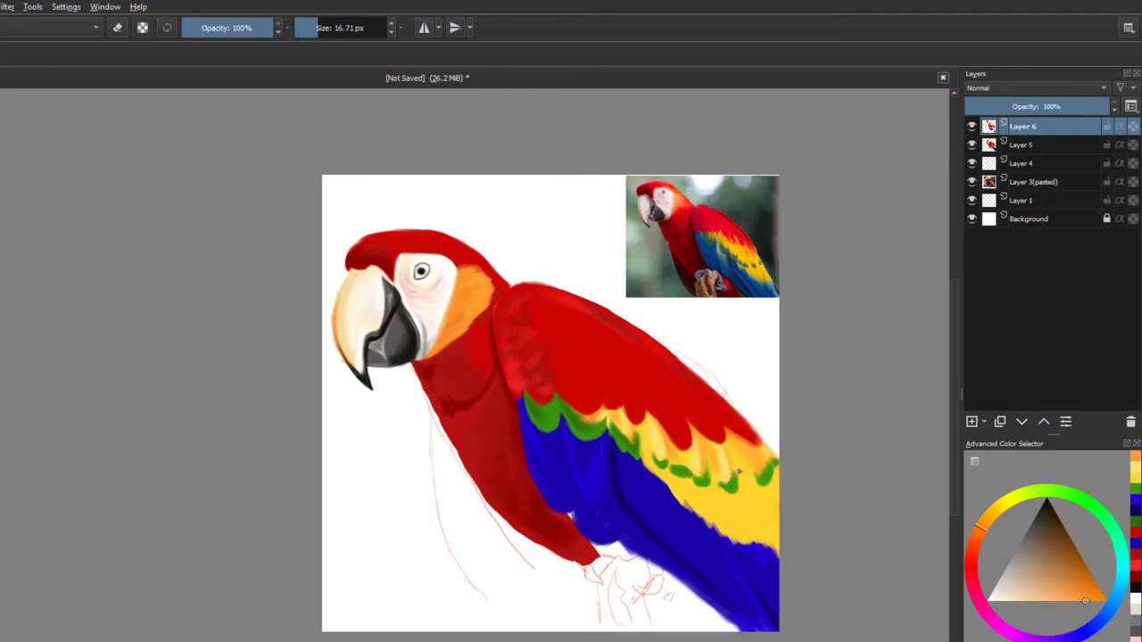
{"action": "left_click", "coordinate": [692, 506], "text": "ctrl"}
{"action": "mouse_move", "coordinate": [692, 506]}
{"action": "left_mouse_down"}
{"action": "mouse_move", "coordinate": [678, 495]}
{"action": "mouse_move", "coordinate": [772, 553]}
{"action": "left_mouse_up"}
{"action": "left_click_drag", "start_coordinate": [678, 486], "coordinate": [740, 540]}
Dab yellow and deeper yellow-orange touches at the wing's lower right.
{"action": "left_click", "coordinate": [758, 534], "text": "ctrl"}
{"action": "mouse_move", "coordinate": [691, 500]}
{"action": "left_mouse_down"}
{"action": "mouse_move", "coordinate": [756, 514]}
{"action": "mouse_move", "coordinate": [727, 534]}
{"action": "mouse_move", "coordinate": [767, 499]}
{"action": "mouse_move", "coordinate": [776, 530]}
{"action": "left_mouse_up"}
{"action": "left_click", "coordinate": [733, 534], "text": "ctrl"}
{"action": "left_click", "coordinate": [763, 512], "text": "ctrl"}
Repaint the wing's upper area brighter red and redden its upper edge with a smaller brush.
{"action": "left_click", "coordinate": [677, 436], "text": "ctrl"}
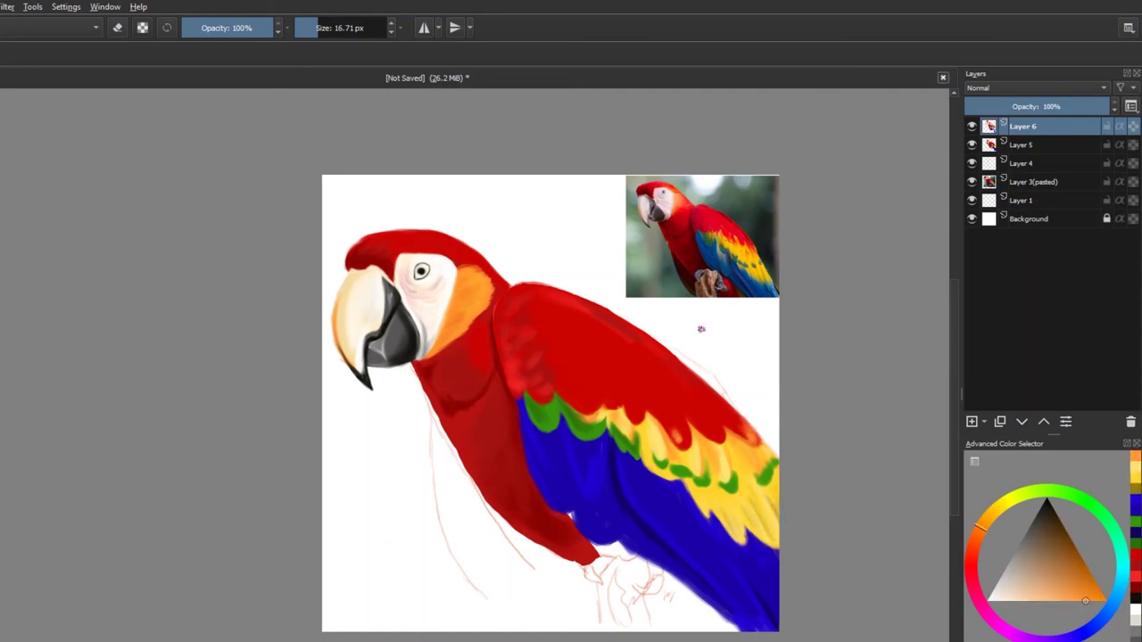
{"action": "left_click", "coordinate": [660, 394], "text": "ctrl"}
{"action": "mouse_move", "coordinate": [660, 394]}
{"action": "left_mouse_down"}
{"action": "mouse_move", "coordinate": [612, 339]}
{"action": "mouse_move", "coordinate": [581, 357]}
{"action": "mouse_move", "coordinate": [651, 297]}
{"action": "left_mouse_up"}
{"action": "left_click", "coordinate": [667, 408], "text": "ctrl"}
{"action": "left_click", "coordinate": [315, 22]}
{"action": "left_click", "coordinate": [663, 348], "text": "ctrl"}
{"action": "mouse_move", "coordinate": [663, 363]}
{"action": "left_mouse_down"}
{"action": "mouse_move", "coordinate": [736, 406]}
{"action": "mouse_move", "coordinate": [714, 384]}
{"action": "mouse_move", "coordinate": [744, 414]}
{"action": "left_mouse_up"}
Sample orange, green, pale yellow and red from the wing and back feathers.
{"action": "left_click", "coordinate": [742, 412], "text": "ctrl"}
{"action": "left_click", "coordinate": [736, 406], "text": "ctrl"}
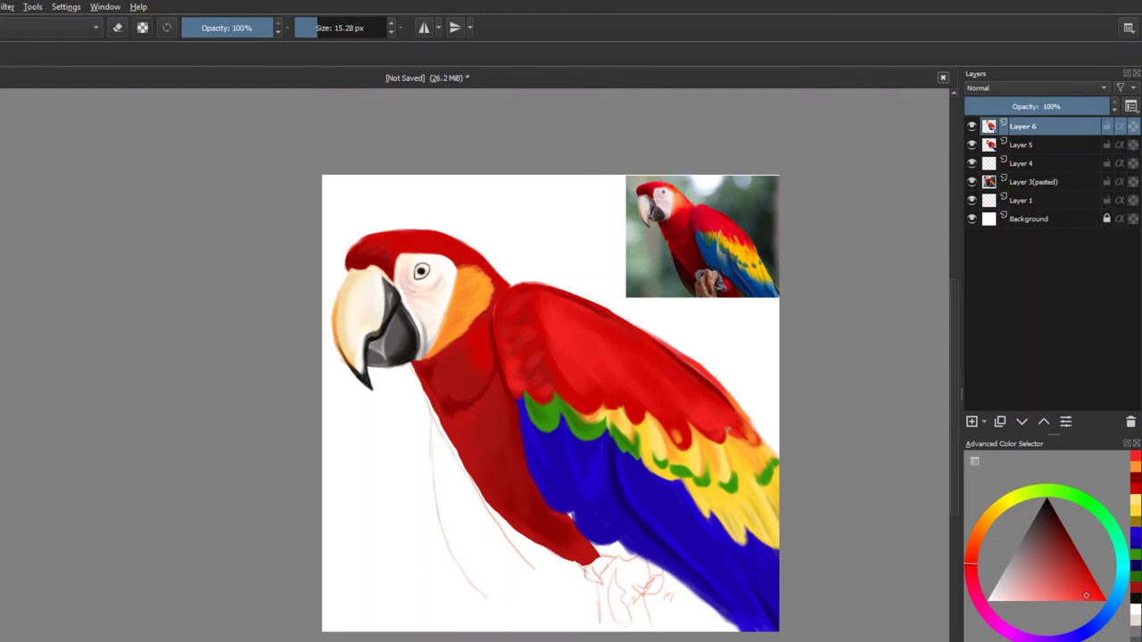
{"action": "left_click", "coordinate": [680, 436], "text": "ctrl"}
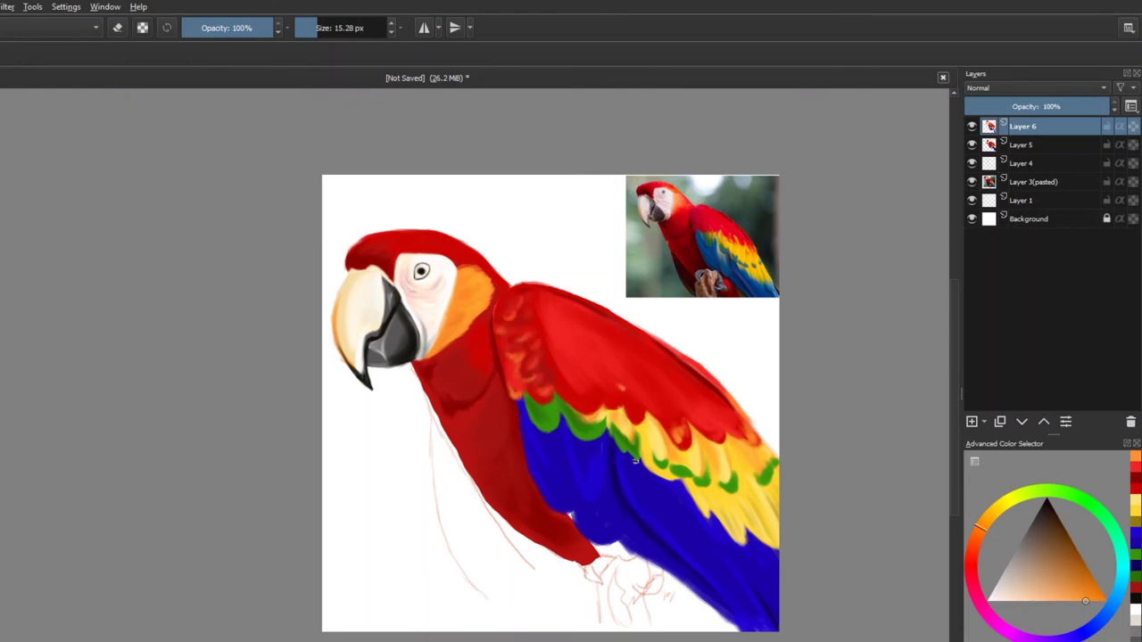
{"action": "left_click", "coordinate": [693, 482], "text": "ctrl"}
{"action": "left_click", "coordinate": [728, 481], "text": "ctrl"}
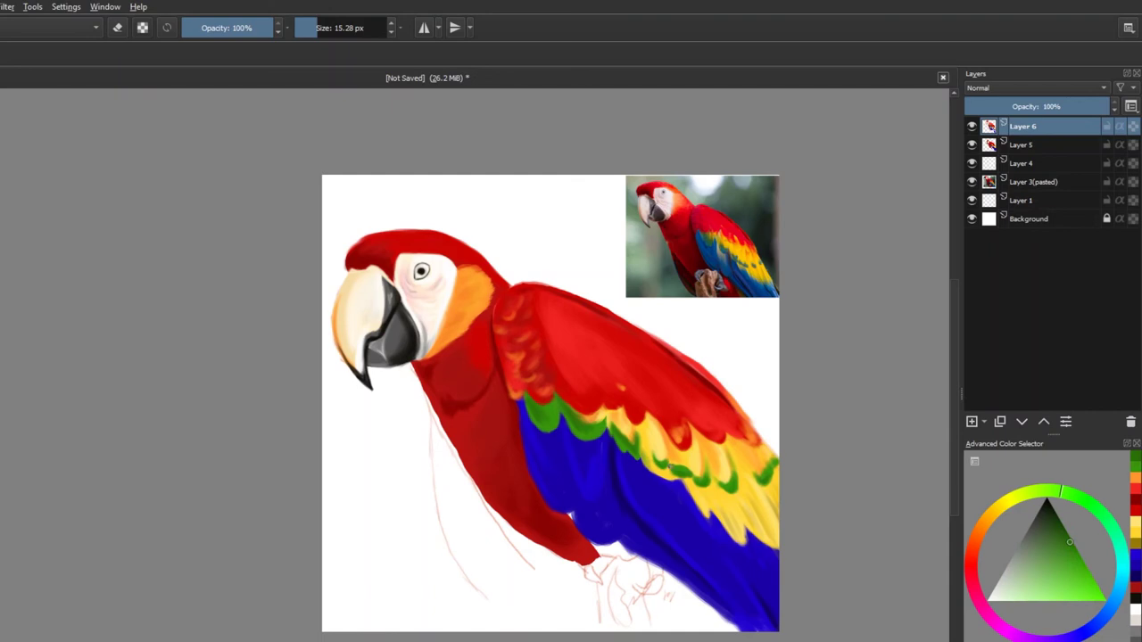
{"action": "left_click", "coordinate": [728, 528], "text": "ctrl"}
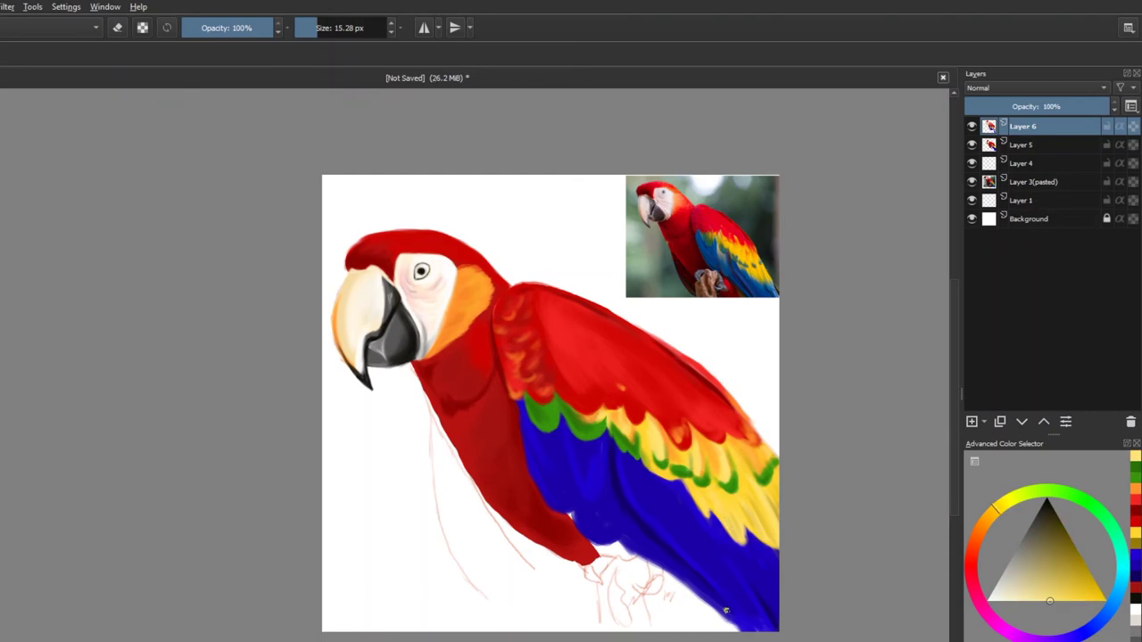
{"action": "left_click", "coordinate": [513, 294], "text": "ctrl"}
Paint pale yellow highlight streaks on the blue wing with an 8.41 px brush.
{"action": "key", "text": "bracketright"}
{"action": "key", "text": "bracketright"}
{"action": "key", "text": "bracketright"}
{"action": "key", "text": "bracketright"}
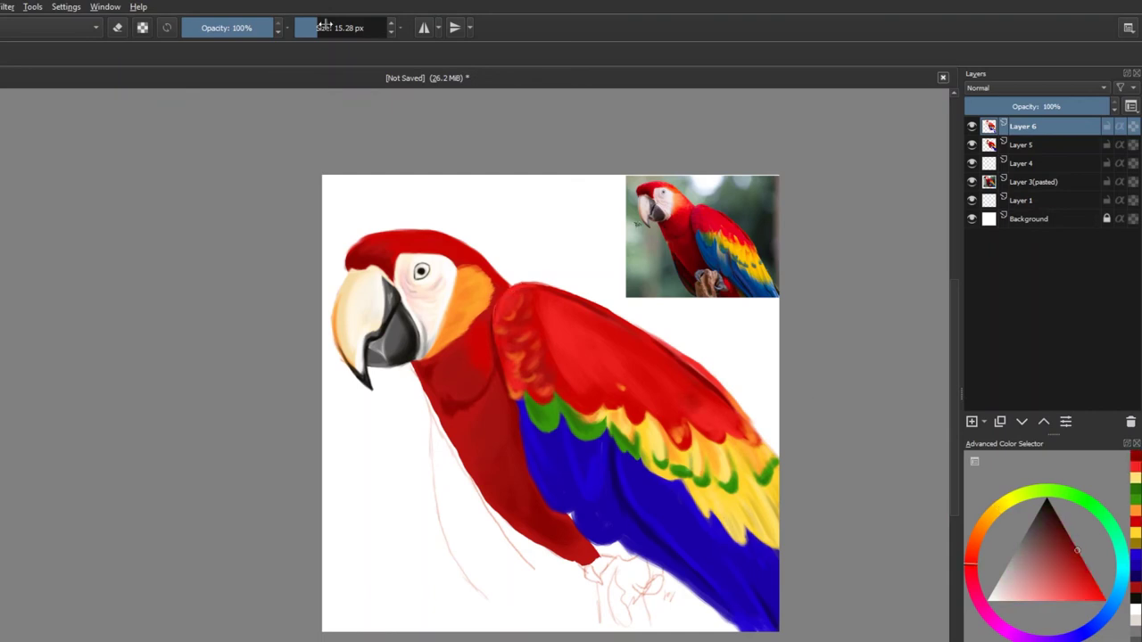
{"action": "left_click", "coordinate": [640, 383], "text": "ctrl"}
{"action": "key", "text": "bracketleft"}
{"action": "key", "text": "bracketleft"}
{"action": "key", "text": "bracketleft"}
{"action": "key", "text": "bracketleft"}
{"action": "key", "text": "bracketleft"}
{"action": "key", "text": "bracketleft"}
{"action": "key", "text": "bracketleft"}
{"action": "left_click_drag", "start_coordinate": [584, 482], "coordinate": [574, 439]}
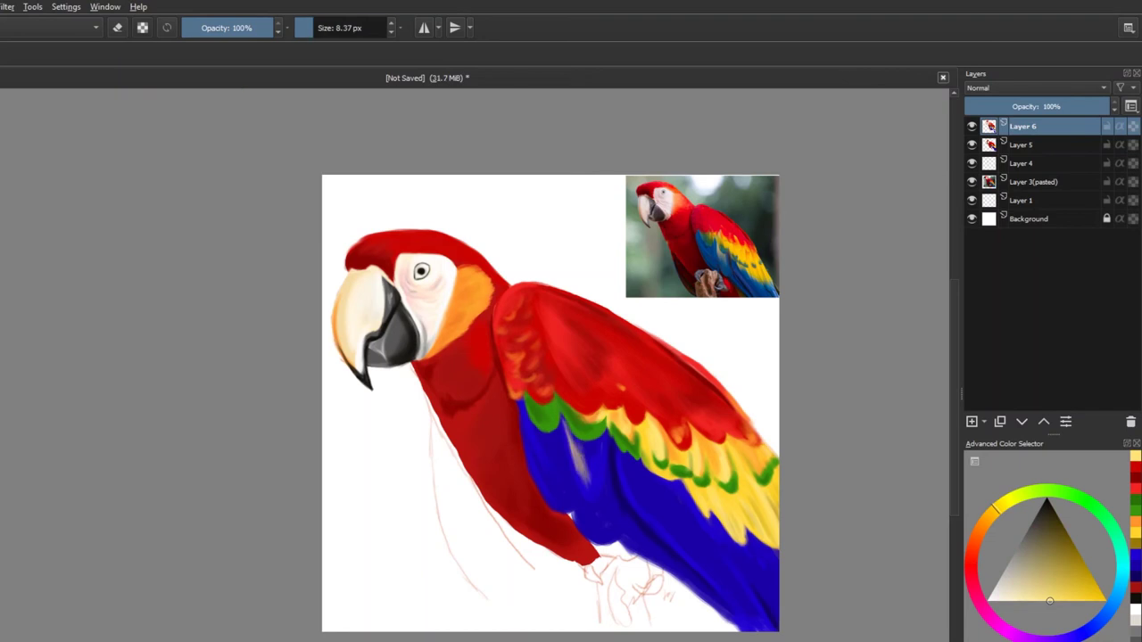
{"action": "left_click_drag", "start_coordinate": [307, 28], "coordinate": [309, 28]}
{"action": "left_click_drag", "start_coordinate": [534, 421], "coordinate": [555, 502]}
Touch up the wing's right edge with a light colour and then red.
{"action": "left_click", "coordinate": [546, 478], "text": "ctrl"}
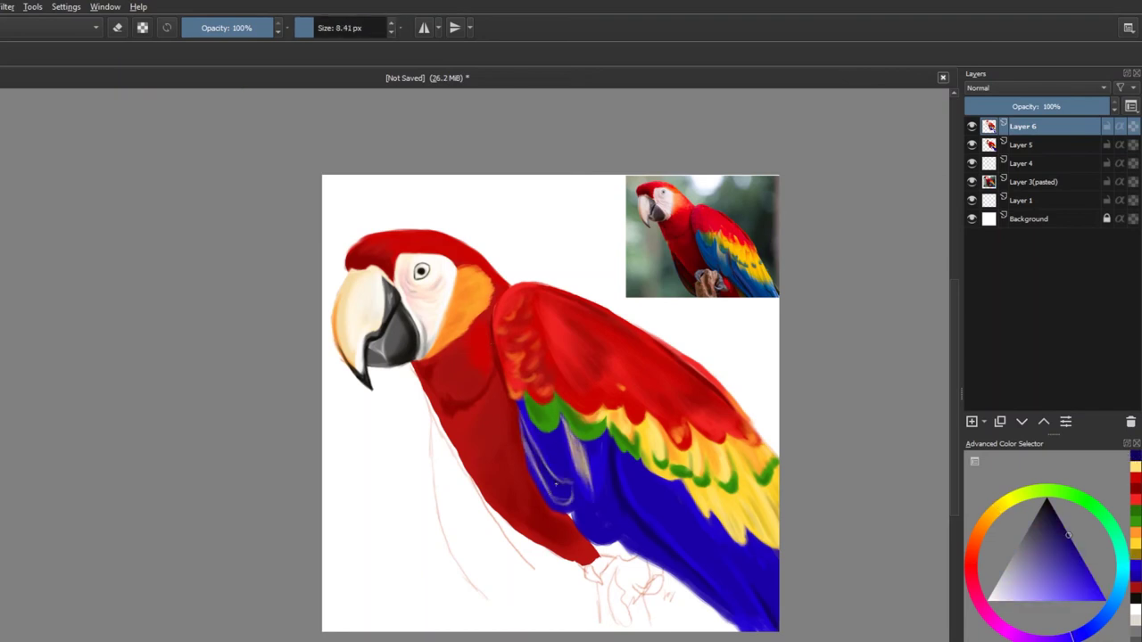
{"action": "left_click", "coordinate": [553, 488], "text": "ctrl"}
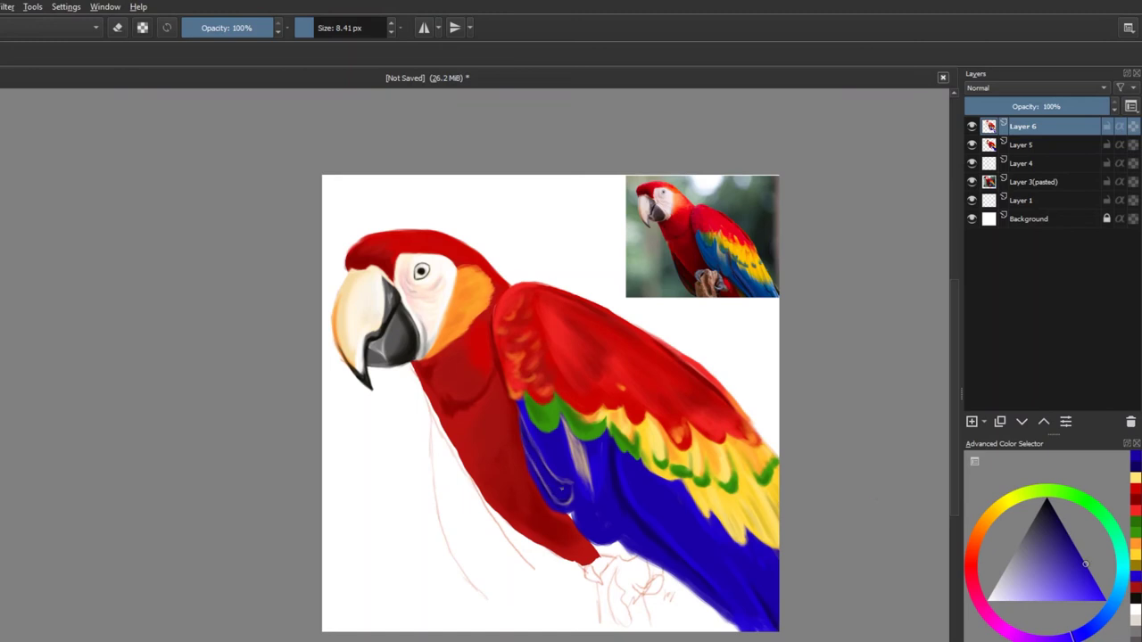
{"action": "left_click", "coordinate": [1136, 609]}
{"action": "left_click_drag", "start_coordinate": [767, 624], "coordinate": [769, 562]}
{"action": "left_click", "coordinate": [741, 419], "text": "ctrl"}
{"action": "left_click_drag", "start_coordinate": [714, 375], "coordinate": [776, 455]}
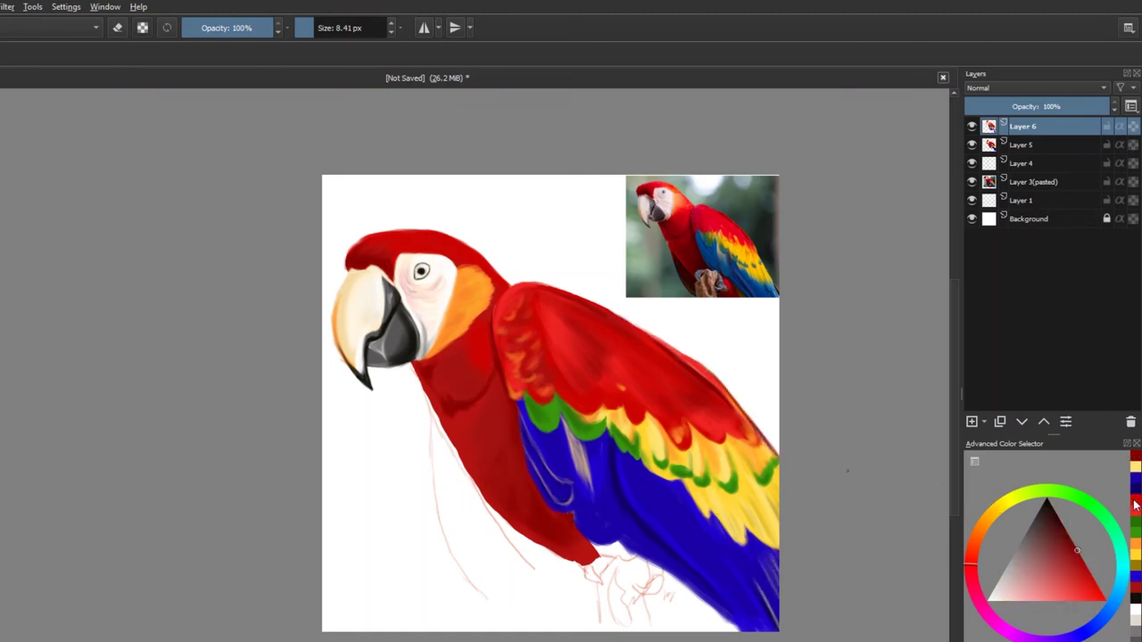
Paint violet-blue over the white highlight on the blue wing with a fine brush.
{"action": "left_click", "coordinate": [578, 504], "text": "ctrl"}
{"action": "left_click", "coordinate": [655, 542], "text": "ctrl"}
{"action": "key", "text": "bracketright"}
{"action": "key", "text": "bracketright"}
{"action": "key", "text": "bracketright"}
{"action": "left_click", "coordinate": [697, 528], "text": "ctrl"}
{"action": "left_click", "coordinate": [575, 450], "text": "ctrl"}
{"action": "key", "text": "bracketleft"}
{"action": "key", "text": "bracketleft"}
{"action": "key", "text": "bracketleft"}
{"action": "key", "text": "bracketleft"}
{"action": "key", "text": "bracketleft"}
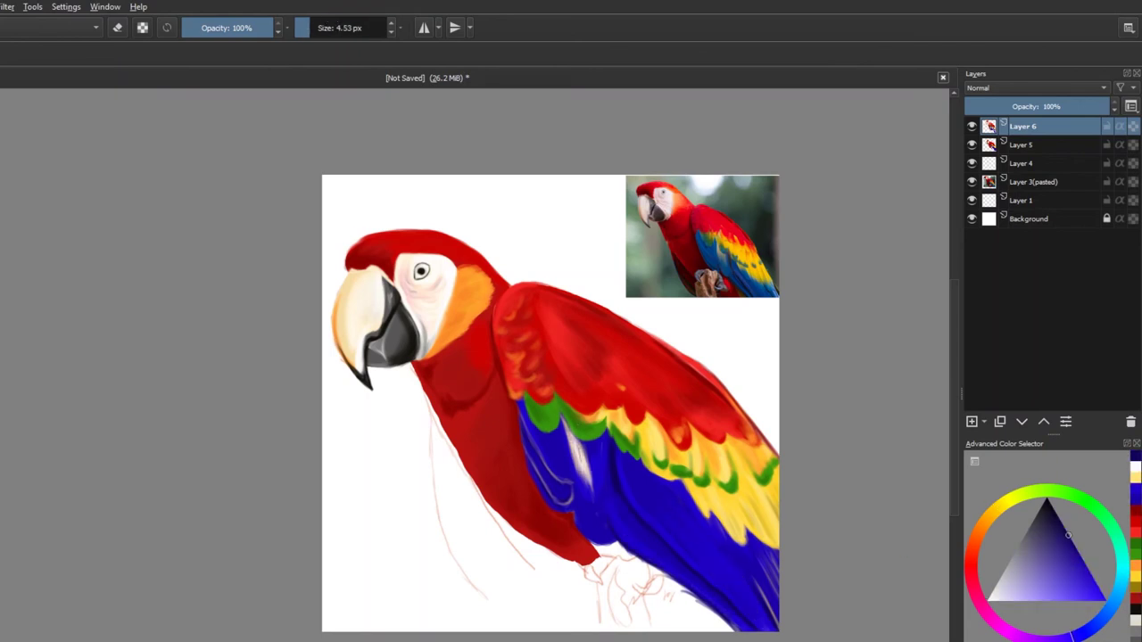
{"action": "left_click", "coordinate": [589, 490], "text": "ctrl"}
{"action": "left_click_drag", "start_coordinate": [578, 419], "coordinate": [565, 466]}
Darken the beak's left edge with dark greyish red strokes.
{"action": "left_click", "coordinate": [420, 382], "text": "ctrl"}
{"action": "key", "text": "bracketright"}
{"action": "key", "text": "bracketright"}
{"action": "left_click", "coordinate": [366, 349], "text": "ctrl"}
{"action": "left_click_drag", "start_coordinate": [360, 350], "coordinate": [362, 377]}
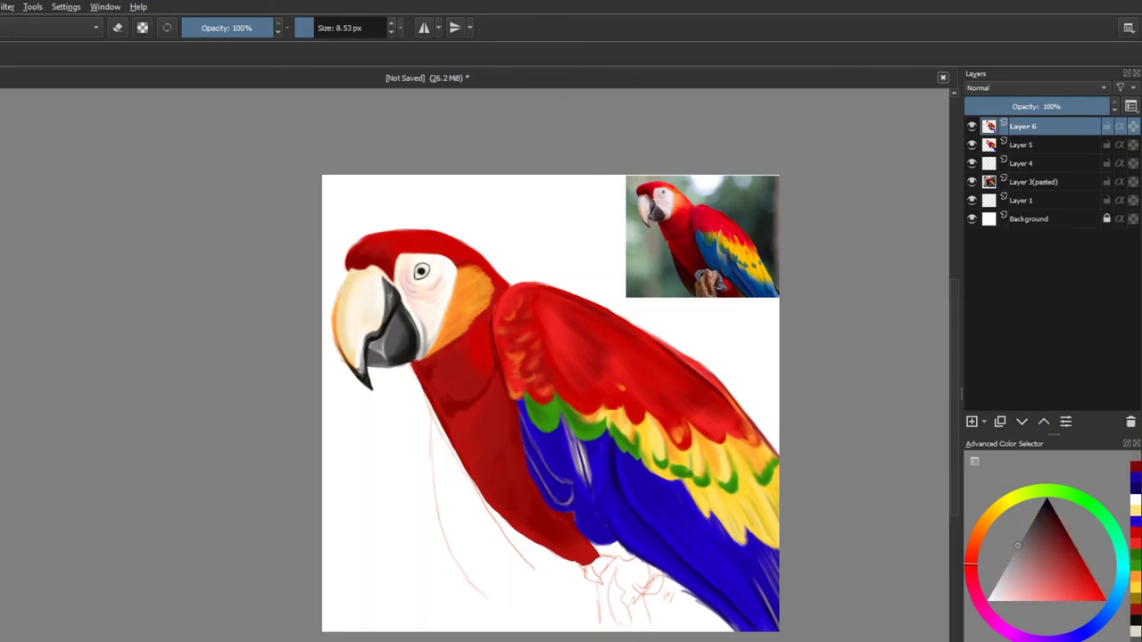
{"action": "left_click_drag", "start_coordinate": [343, 278], "coordinate": [344, 360]}
Sample near-white, orange, red, green and dark yellow-green colours from the painting.
{"action": "left_click", "coordinate": [341, 295], "text": "ctrl"}
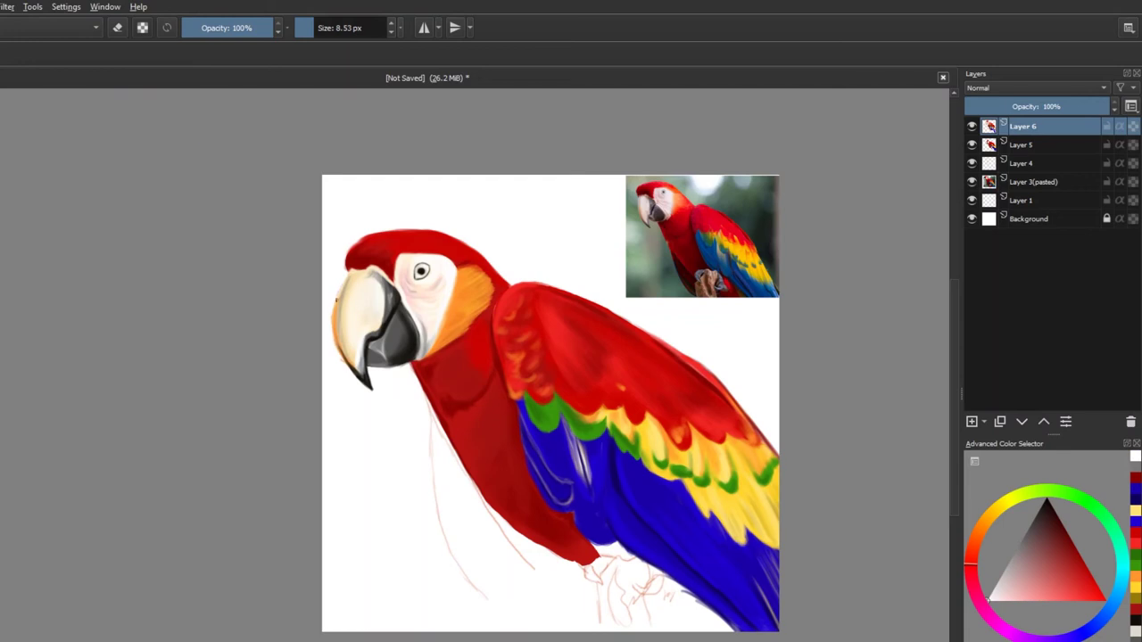
{"action": "left_click", "coordinate": [1134, 584]}
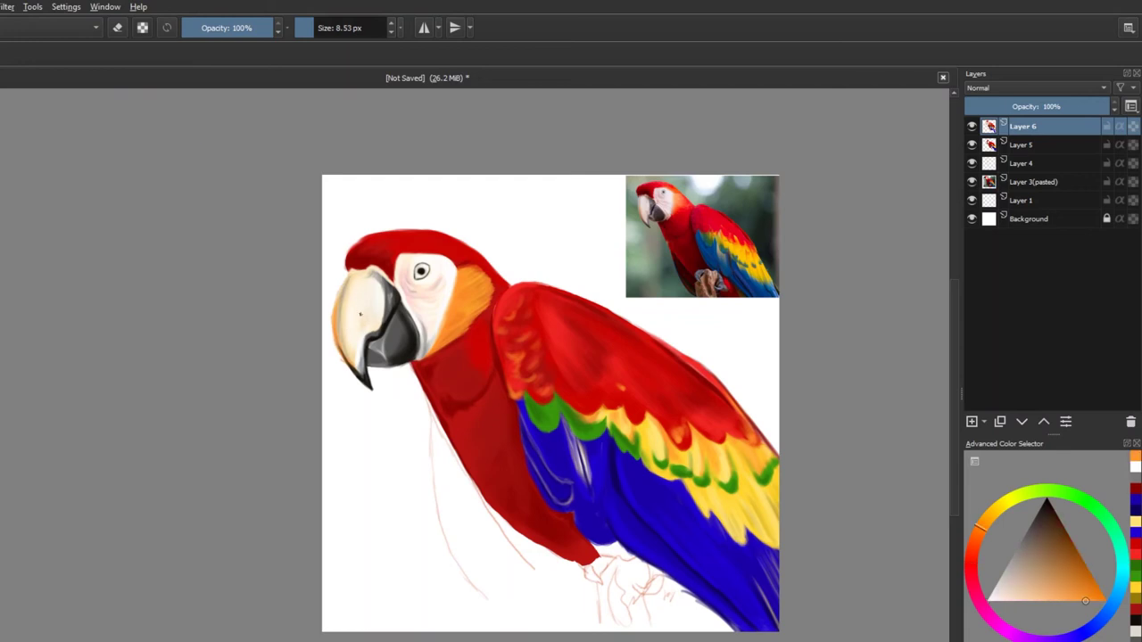
{"action": "left_click", "coordinate": [591, 339], "text": "ctrl"}
{"action": "left_click", "coordinate": [599, 349], "text": "ctrl"}
{"action": "left_click_drag", "start_coordinate": [554, 410], "coordinate": [560, 410]}
{"action": "left_click", "coordinate": [557, 413], "text": "ctrl"}
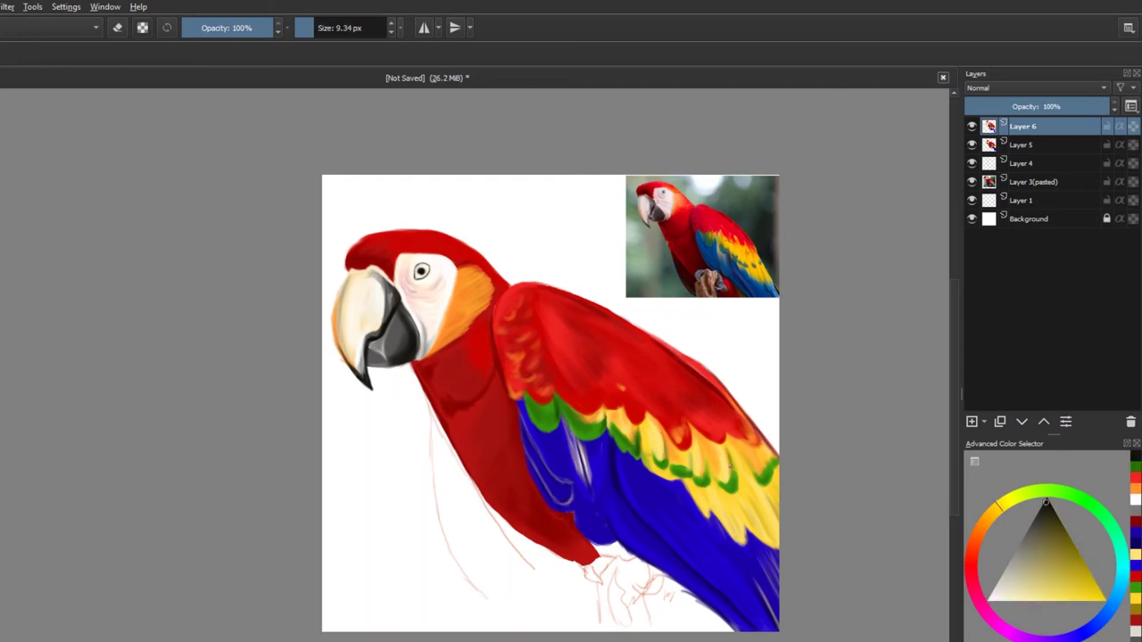
Paint lighter red strokes across the red wing with a much larger brush.
{"action": "left_click", "coordinate": [719, 479], "text": "ctrl"}
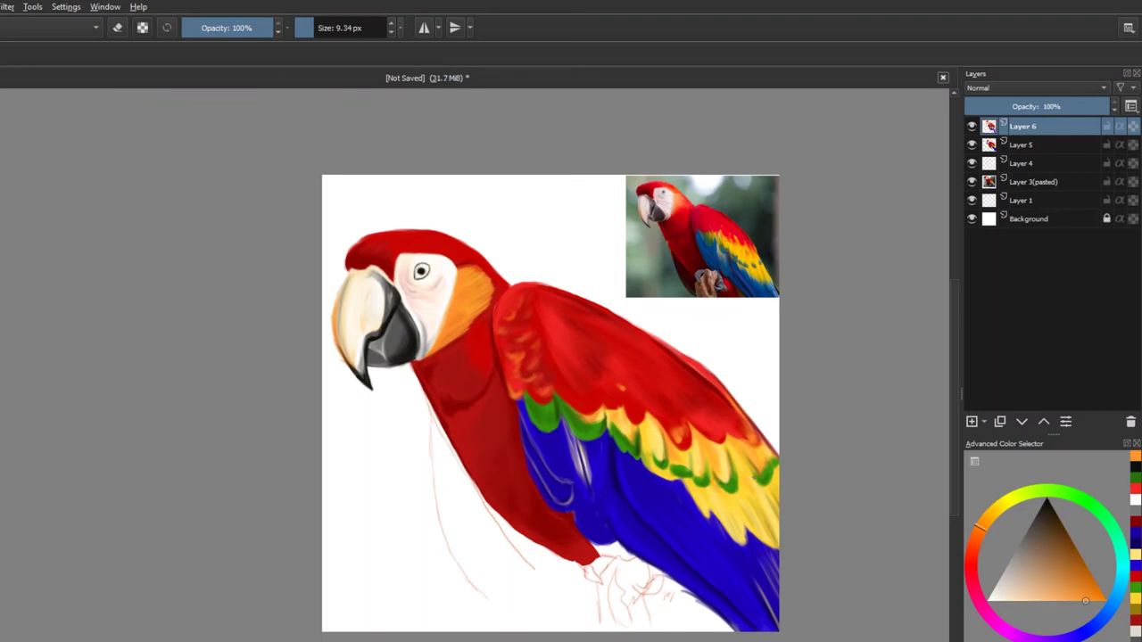
{"action": "left_click", "coordinate": [1135, 486]}
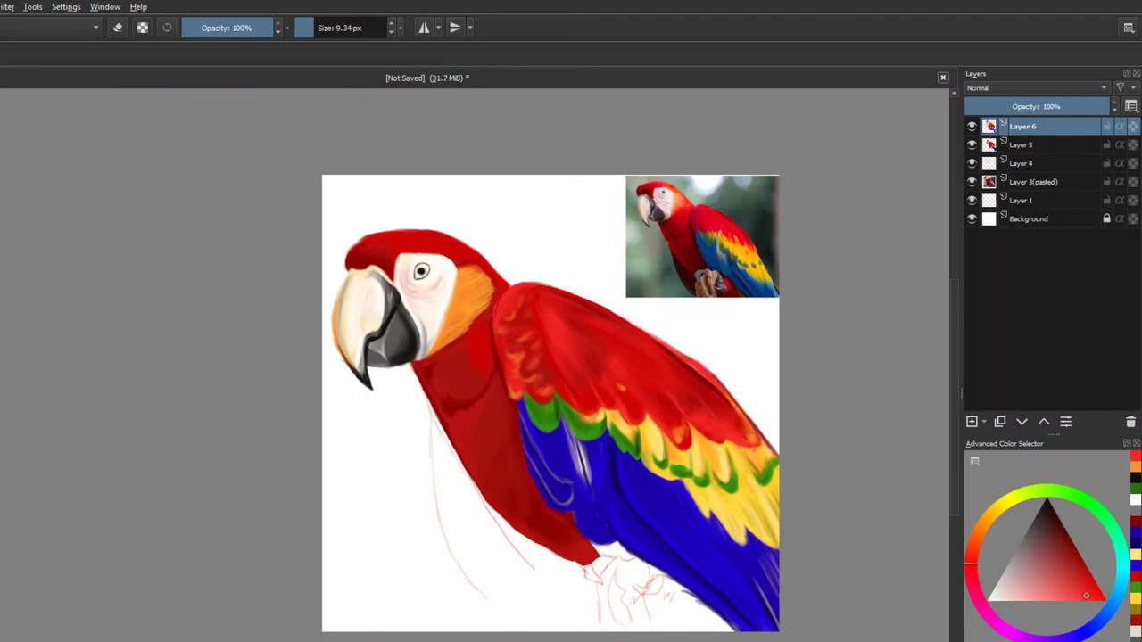
{"action": "left_click", "coordinate": [701, 416], "text": "ctrl"}
{"action": "left_click", "coordinate": [328, 24]}
{"action": "left_click", "coordinate": [625, 298], "text": "ctrl"}
{"action": "mouse_move", "coordinate": [624, 298]}
{"action": "left_mouse_down"}
{"action": "mouse_move", "coordinate": [624, 357]}
{"action": "mouse_move", "coordinate": [611, 367]}
{"action": "mouse_move", "coordinate": [547, 309]}
{"action": "mouse_move", "coordinate": [563, 352]}
{"action": "left_mouse_up"}
Brush orange-brown paint over the feet area, reducing the brush to 18.23 px.
{"action": "left_click", "coordinate": [683, 583], "text": "ctrl"}
{"action": "left_click_drag", "start_coordinate": [683, 583], "coordinate": [628, 611]}
{"action": "left_click", "coordinate": [314, 27]}
{"action": "mouse_move", "coordinate": [616, 571]}
{"action": "left_mouse_down"}
{"action": "mouse_move", "coordinate": [642, 584]}
{"action": "mouse_move", "coordinate": [601, 594]}
{"action": "mouse_move", "coordinate": [624, 620]}
{"action": "mouse_move", "coordinate": [649, 571]}
{"action": "mouse_move", "coordinate": [621, 556]}
{"action": "left_mouse_up"}
Repaint the red belly with a more saturated red and set the brush to about 14 px.
{"action": "left_click", "coordinate": [604, 581], "text": "ctrl"}
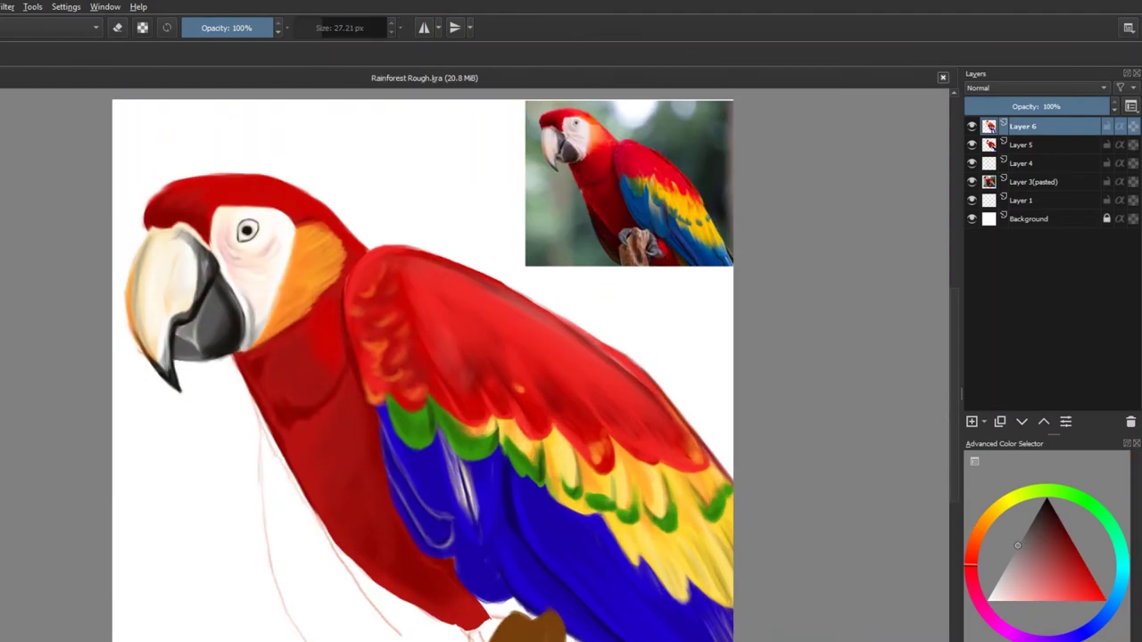
{"action": "left_click", "coordinate": [326, 496], "text": "ctrl"}
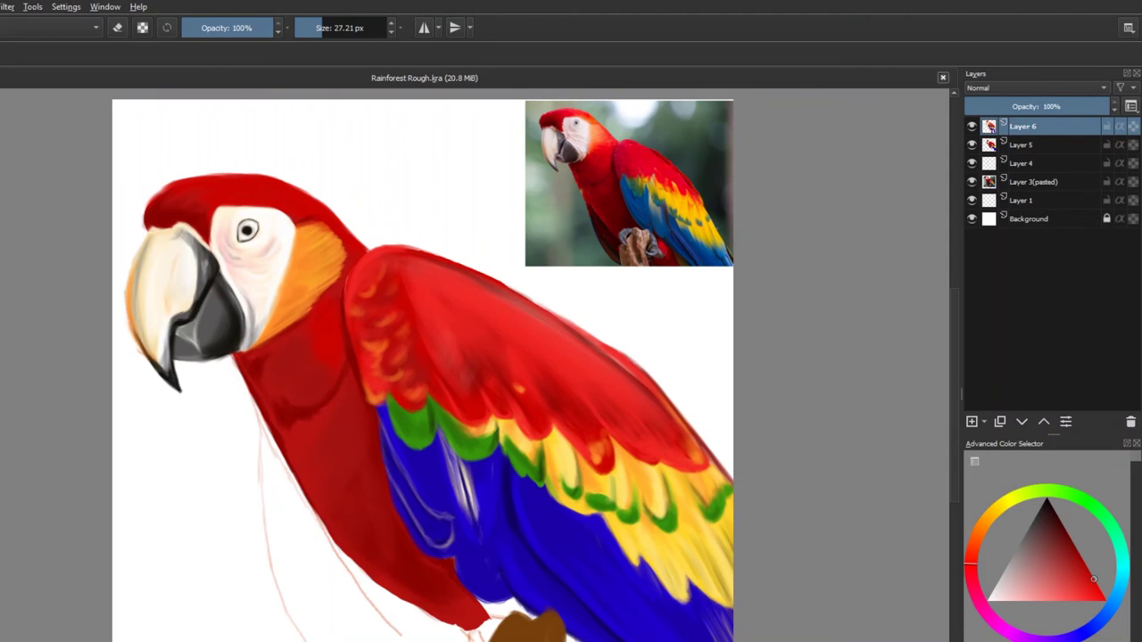
{"action": "mouse_move", "coordinate": [288, 359]}
{"action": "left_mouse_down"}
{"action": "mouse_move", "coordinate": [337, 527]}
{"action": "mouse_move", "coordinate": [395, 581]}
{"action": "mouse_move", "coordinate": [360, 521]}
{"action": "mouse_move", "coordinate": [398, 531]}
{"action": "left_mouse_up"}
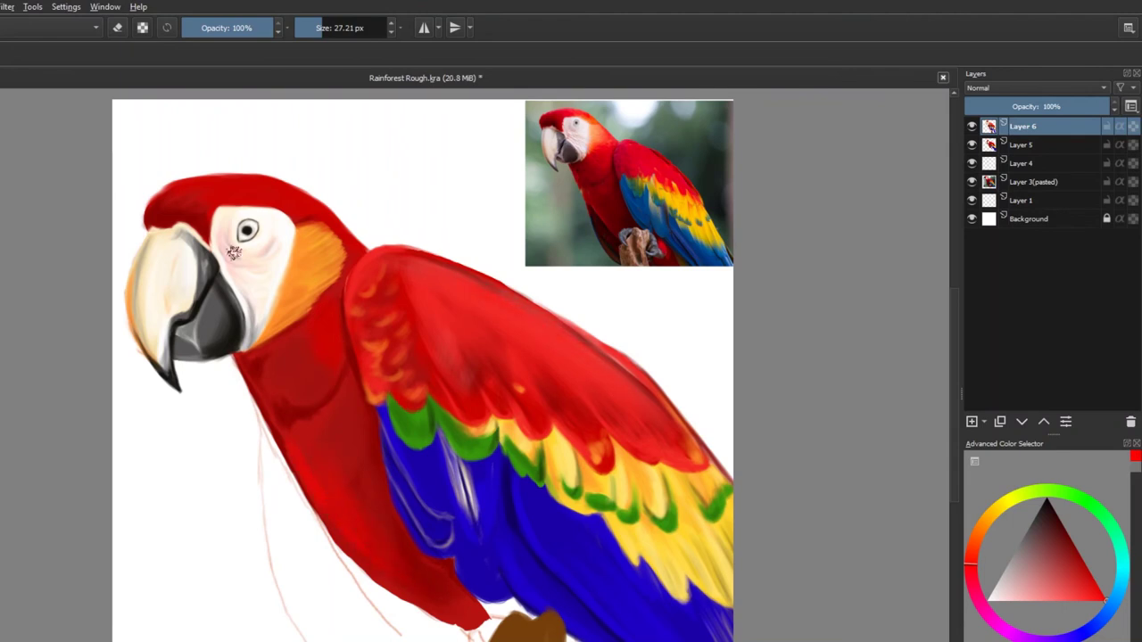
{"action": "mouse_move", "coordinate": [986, 145]}
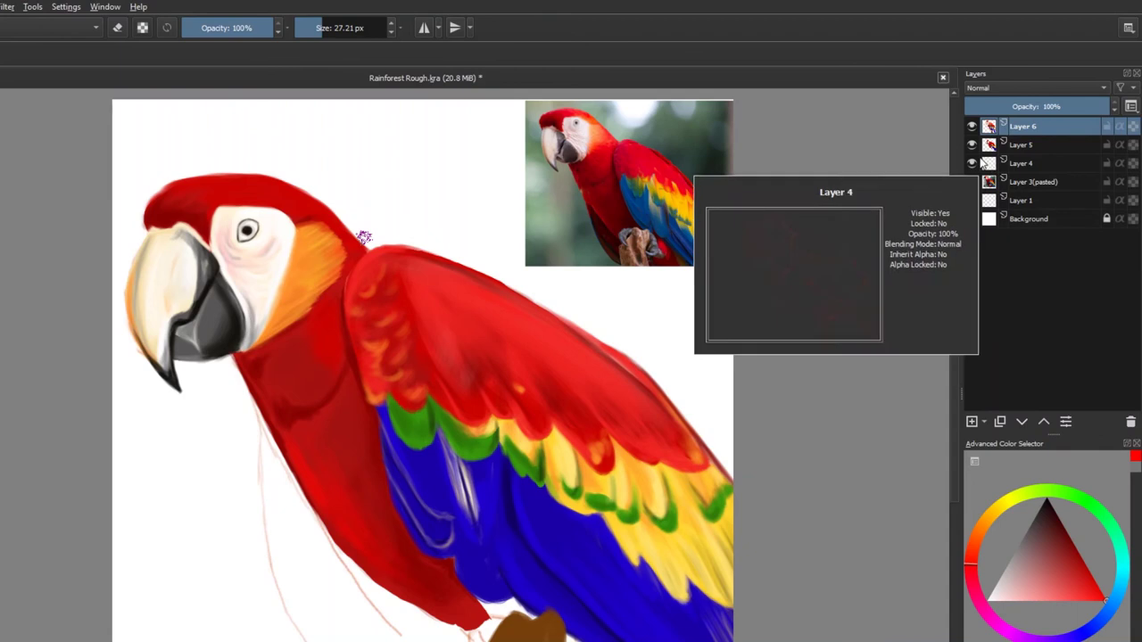
{"action": "key", "text": "bracketleft"}
{"action": "key", "text": "bracketleft"}
{"action": "key", "text": "bracketleft"}
{"action": "key", "text": "bracketleft"}
{"action": "key", "text": "bracketleft"}
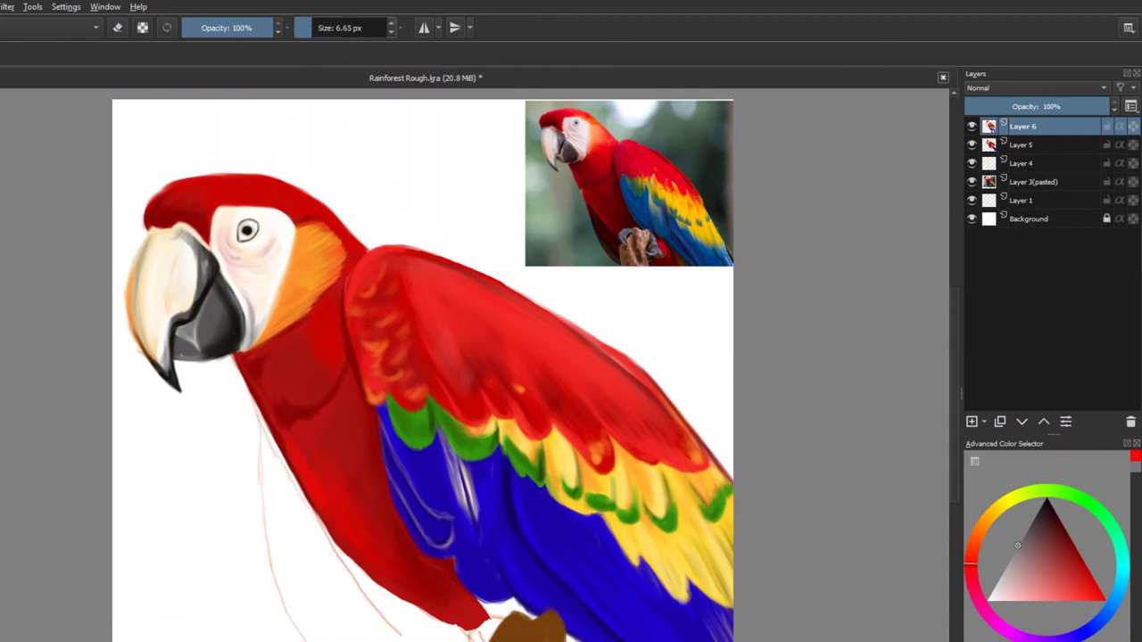
{"action": "left_click", "coordinate": [171, 376]}
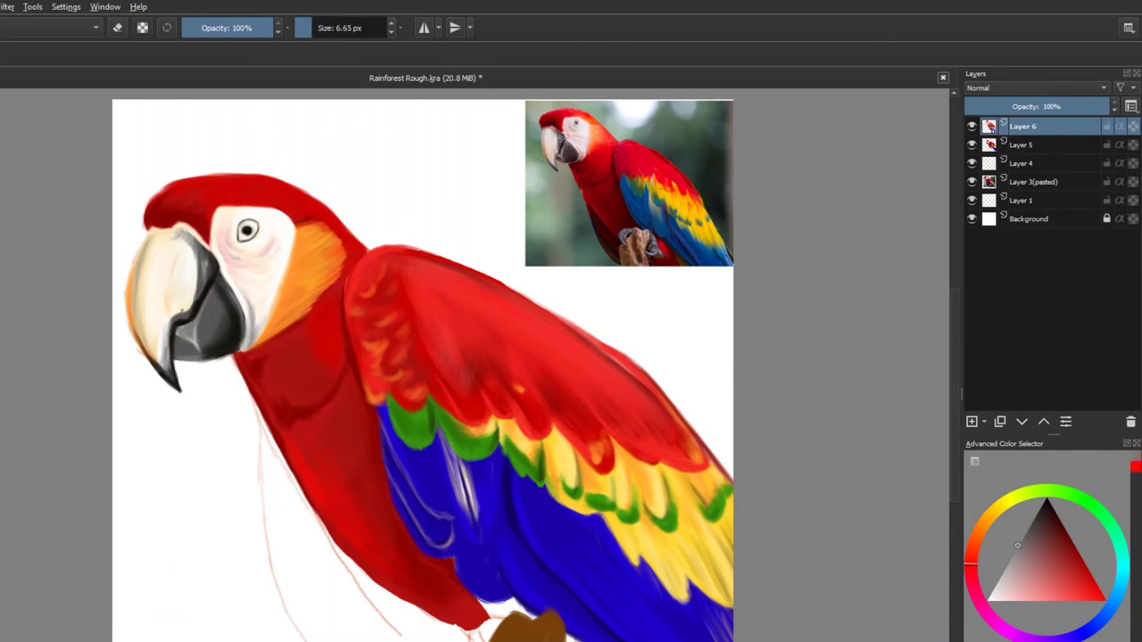
{"action": "key", "text": "bracketright"}
{"action": "key", "text": "bracketright"}
{"action": "scroll", "coordinate": [625, 401], "scroll_direction": "down", "scroll_amount": 2}
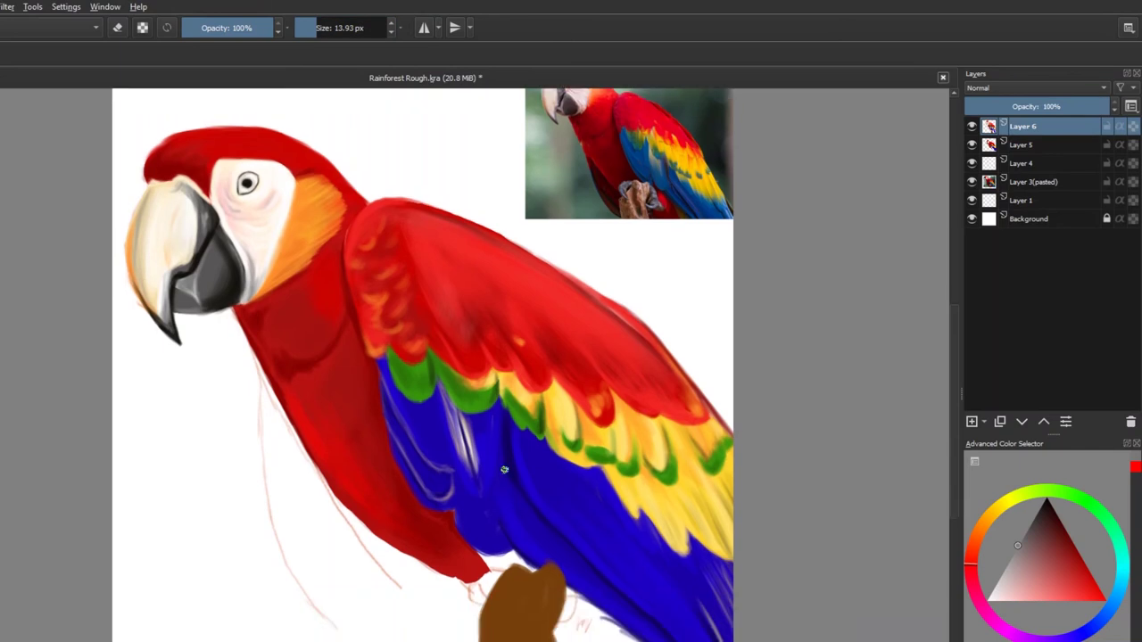
Streak light-blue highlights down the blue wing and its lower feathers.
{"action": "left_click", "coordinate": [1104, 610]}
{"action": "left_click", "coordinate": [1085, 579]}
{"action": "left_click_drag", "start_coordinate": [589, 544], "coordinate": [548, 483]}
{"action": "mouse_move", "coordinate": [530, 444]}
{"action": "left_mouse_down"}
{"action": "mouse_move", "coordinate": [596, 551]}
{"action": "mouse_move", "coordinate": [687, 638]}
{"action": "left_mouse_up"}
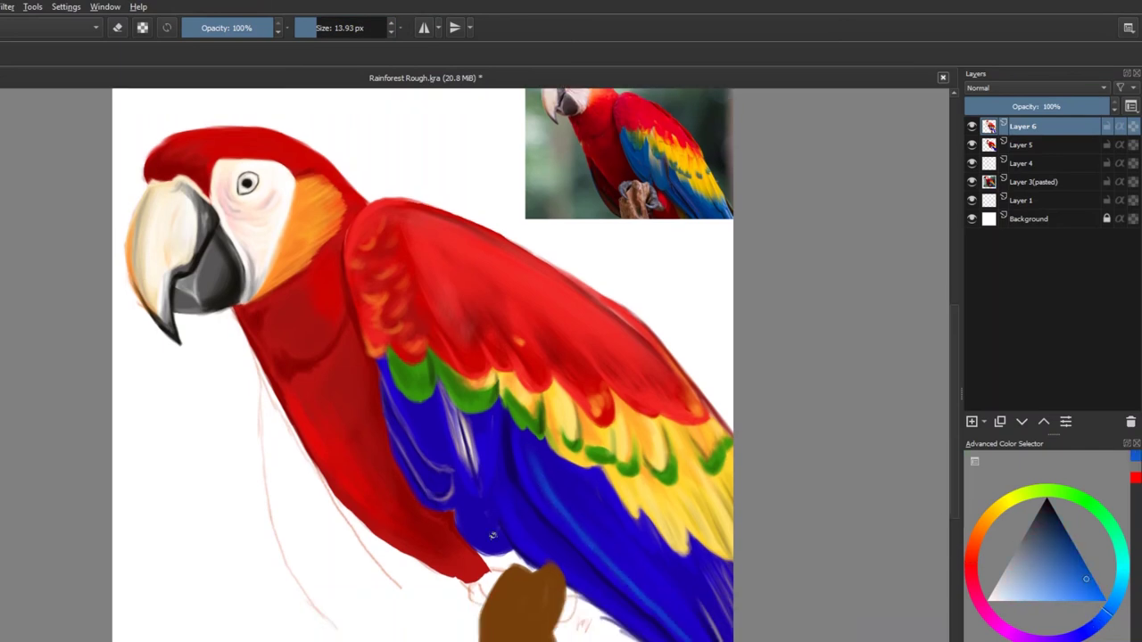
{"action": "mouse_move", "coordinate": [489, 514]}
{"action": "left_mouse_down"}
{"action": "mouse_move", "coordinate": [434, 462]}
{"action": "mouse_move", "coordinate": [426, 479]}
{"action": "mouse_move", "coordinate": [438, 450]}
{"action": "mouse_move", "coordinate": [408, 415]}
{"action": "left_mouse_up"}
Paint dark blue-grey claw strokes at the perch and pick a darker grey.
{"action": "left_click", "coordinate": [1029, 529]}
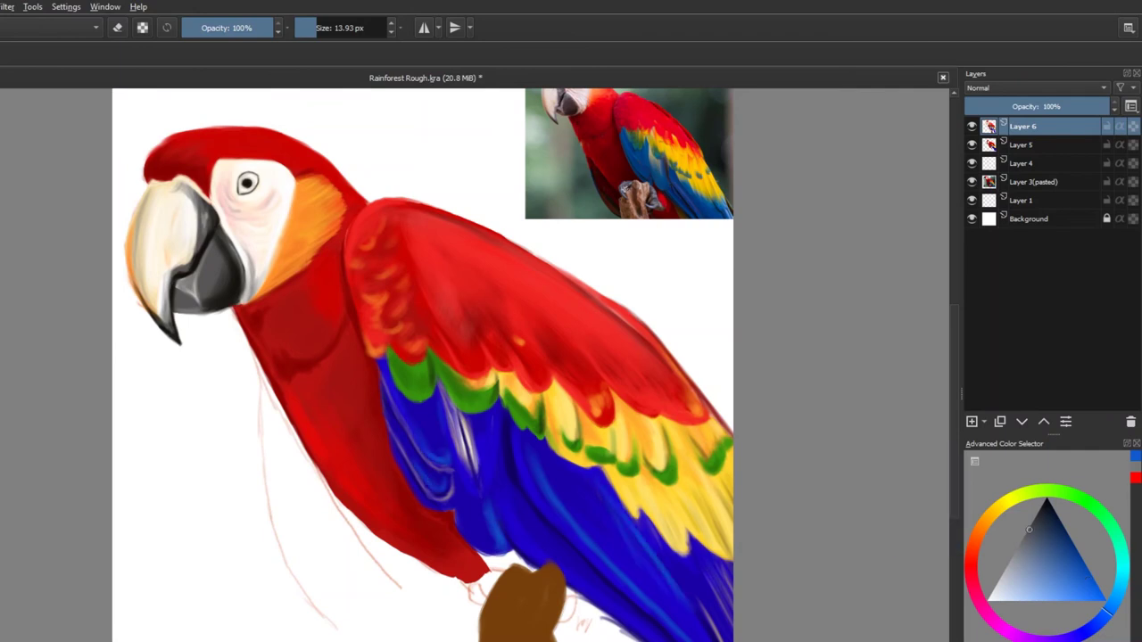
{"action": "mouse_move", "coordinate": [492, 577]}
{"action": "left_mouse_down"}
{"action": "mouse_move", "coordinate": [471, 585]}
{"action": "mouse_move", "coordinate": [496, 573]}
{"action": "mouse_move", "coordinate": [489, 614]}
{"action": "left_mouse_up"}
{"action": "left_click", "coordinate": [618, 522], "text": "ctrl"}
Paint a grey claw over the perch's right edge with a 10 px brush and darken its edge.
{"action": "key", "text": "["}
{"action": "key", "text": "["}
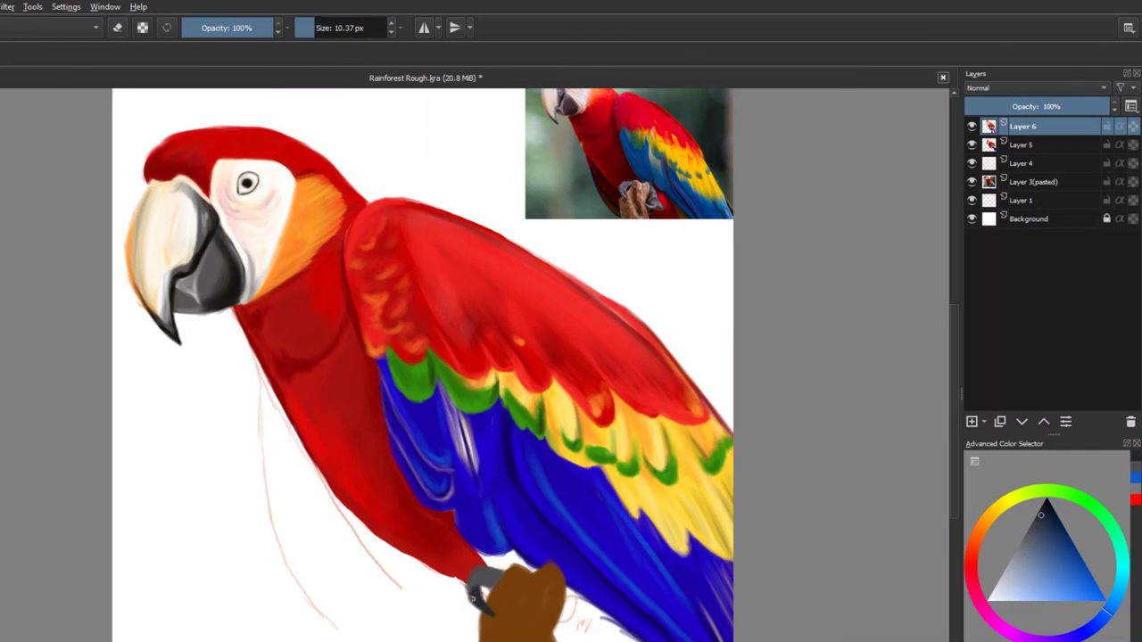
{"action": "left_click", "coordinate": [484, 596], "text": "ctrl"}
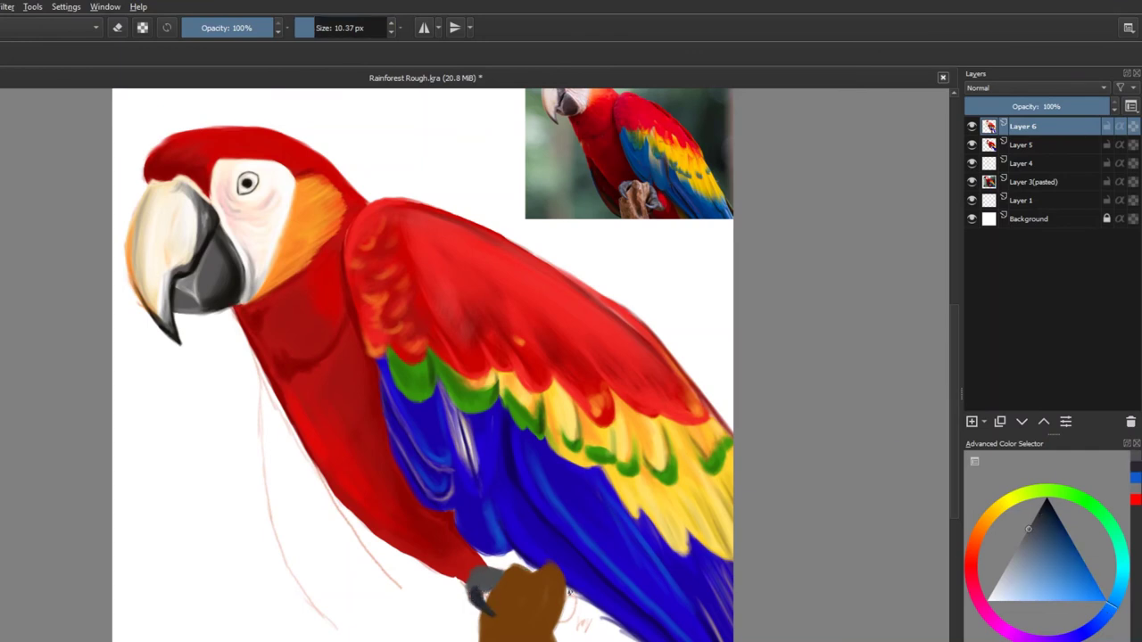
{"action": "mouse_move", "coordinate": [571, 596]}
{"action": "left_mouse_down"}
{"action": "mouse_move", "coordinate": [568, 624]}
{"action": "mouse_move", "coordinate": [564, 592]}
{"action": "mouse_move", "coordinate": [548, 624]}
{"action": "left_mouse_up"}
{"action": "left_click", "coordinate": [563, 618], "text": "ctrl"}
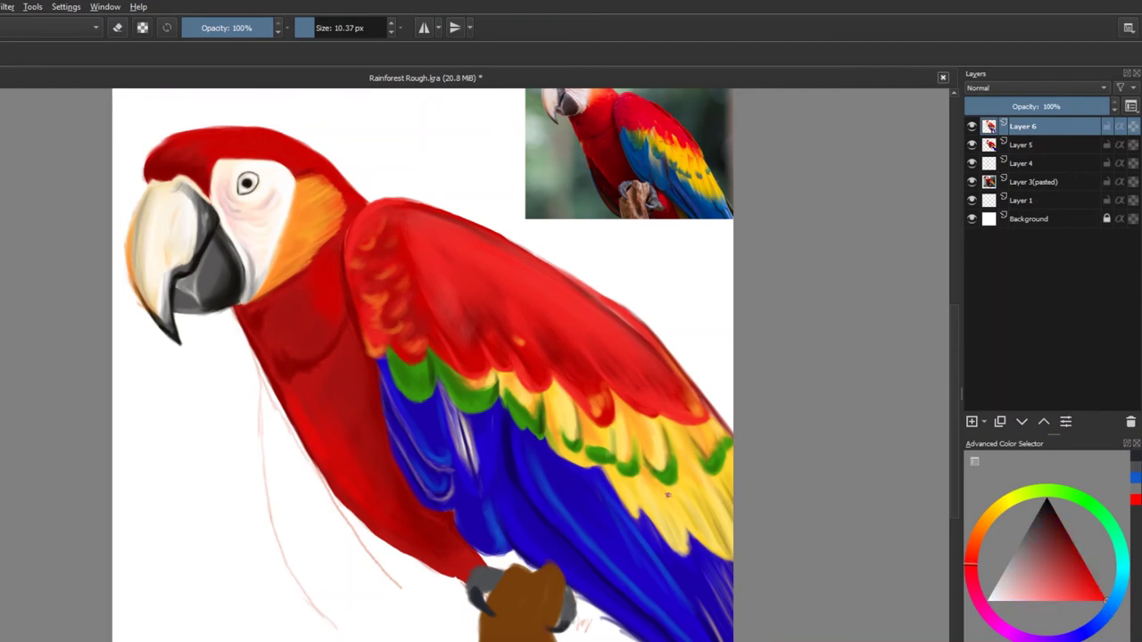
{"action": "mouse_move", "coordinate": [530, 571]}
{"action": "left_mouse_down"}
{"action": "mouse_move", "coordinate": [482, 555]}
{"action": "mouse_move", "coordinate": [522, 560]}
{"action": "left_mouse_up"}
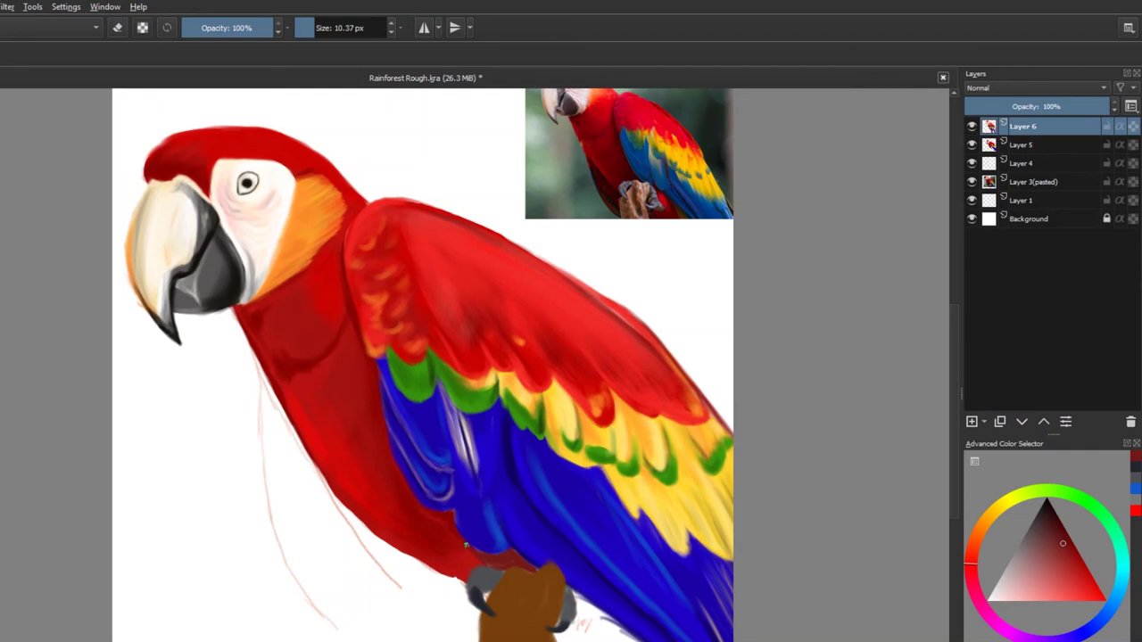
Fill red over the white beside the claw, darken the lower belly edge, then choose near-black.
{"action": "key", "text": "bracketright"}
{"action": "key", "text": "bracketright"}
{"action": "key", "text": "bracketright"}
{"action": "key", "text": "bracketright"}
{"action": "key", "text": "bracketright"}
{"action": "key", "text": "bracketright"}
{"action": "key", "text": "bracketright"}
{"action": "key", "text": "bracketright"}
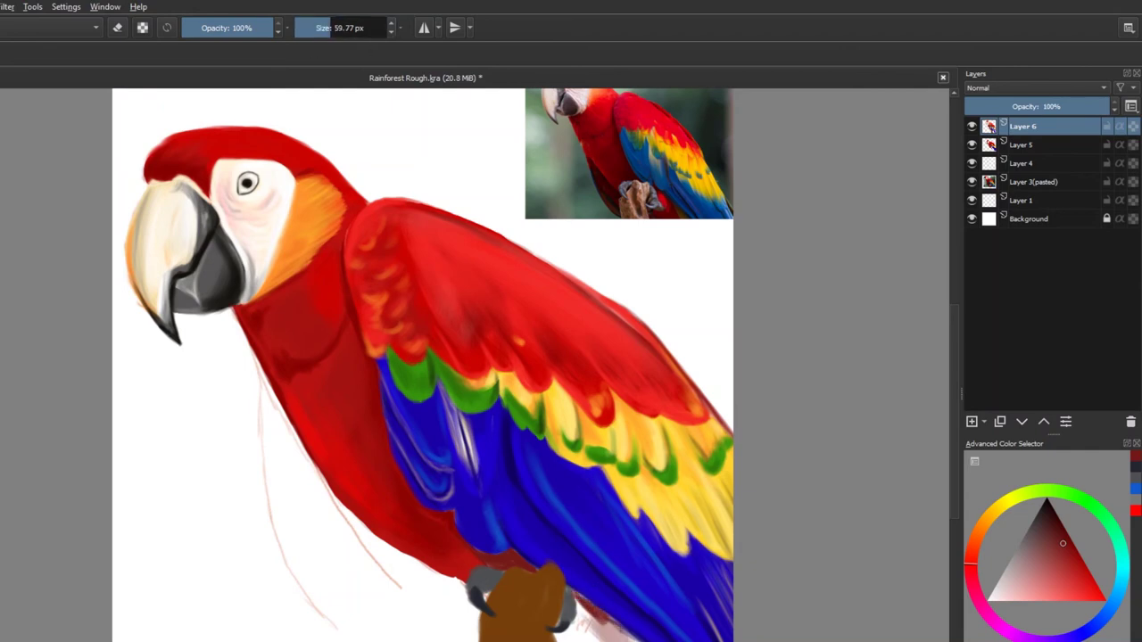
{"action": "mouse_move", "coordinate": [616, 630]}
{"action": "left_mouse_down"}
{"action": "mouse_move", "coordinate": [581, 625]}
{"action": "mouse_move", "coordinate": [575, 600]}
{"action": "mouse_move", "coordinate": [589, 629]}
{"action": "left_mouse_up"}
{"action": "key", "text": "bracketleft"}
{"action": "key", "text": "bracketleft"}
{"action": "key", "text": "bracketleft"}
{"action": "key", "text": "bracketleft"}
{"action": "key", "text": "bracketleft"}
{"action": "key", "text": "bracketleft"}
{"action": "left_click", "coordinate": [569, 607], "text": "ctrl"}
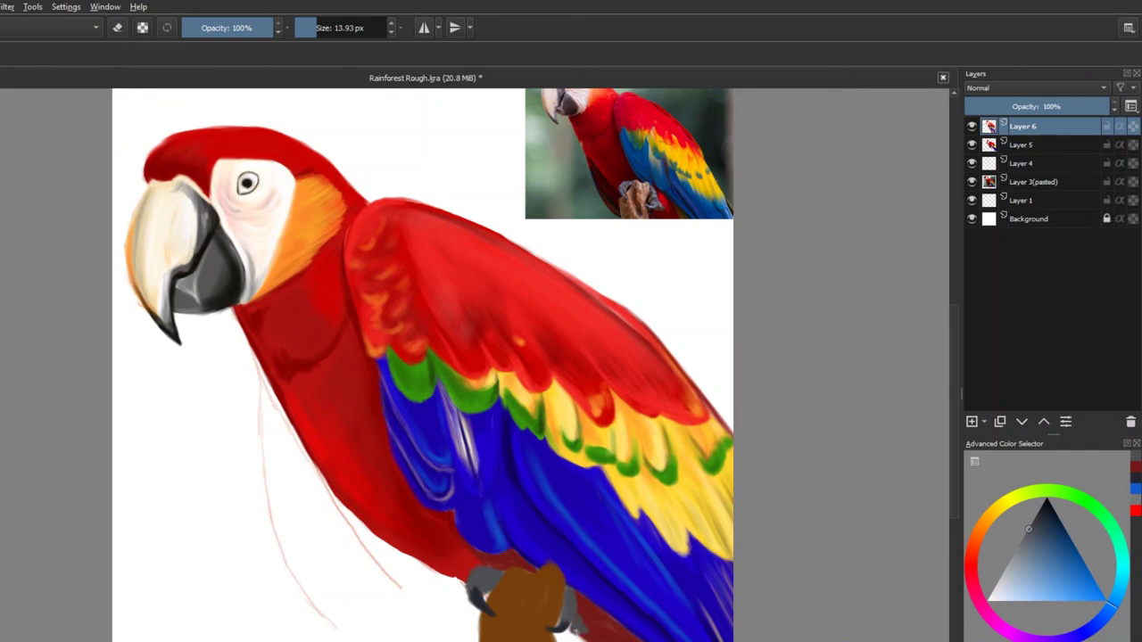
{"action": "left_click", "coordinate": [590, 628], "text": "ctrl"}
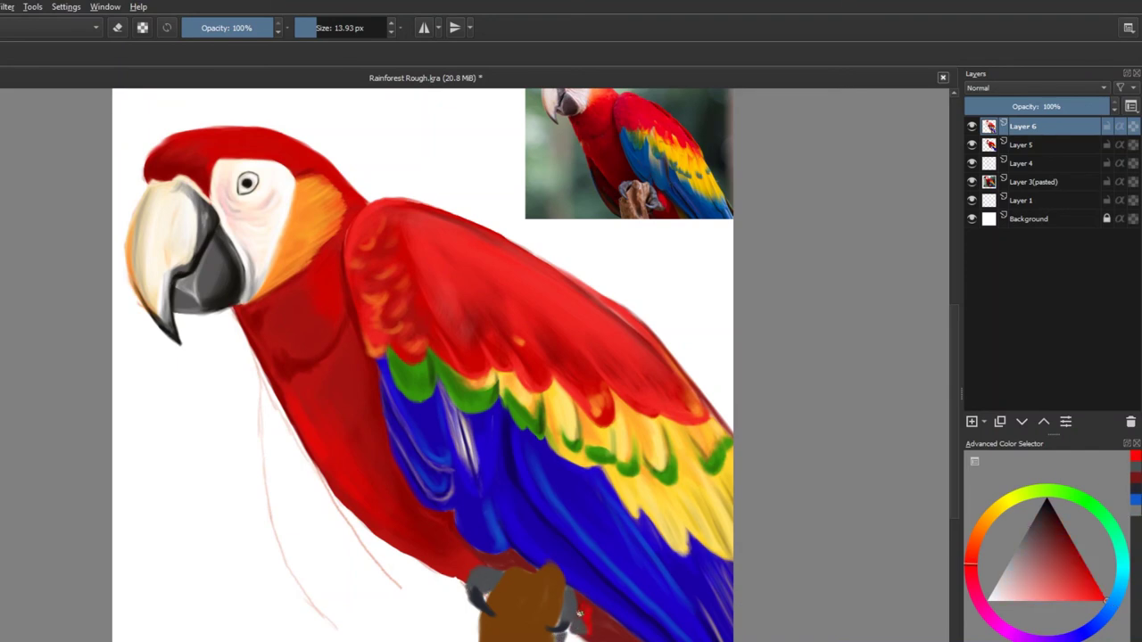
{"action": "left_click_drag", "start_coordinate": [406, 555], "coordinate": [452, 576]}
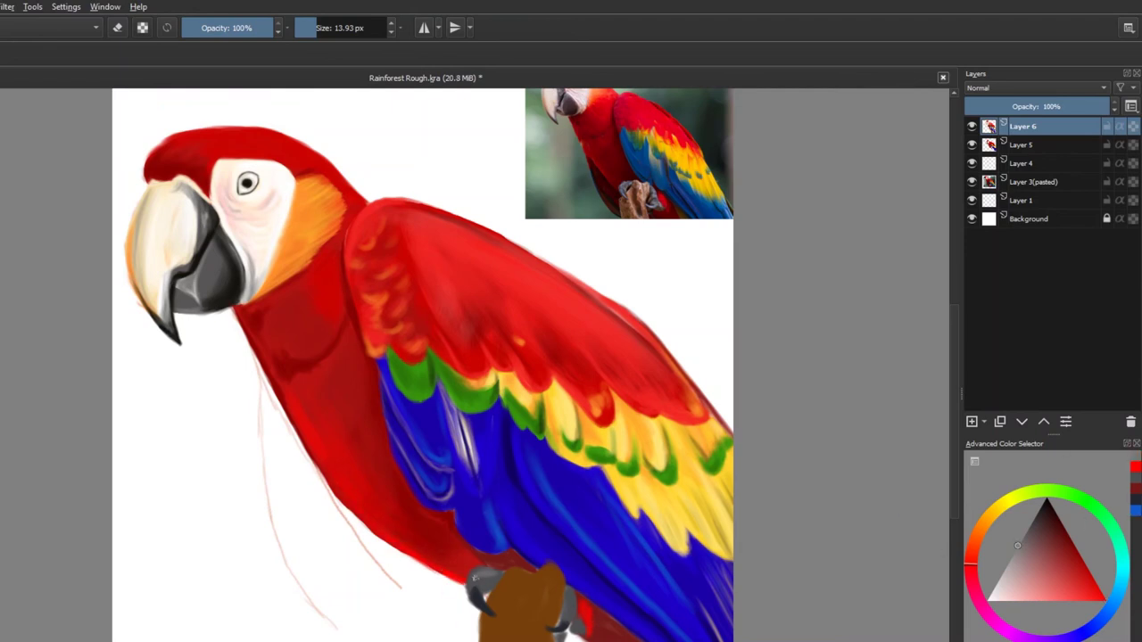
{"action": "left_click_drag", "start_coordinate": [1048, 522], "coordinate": [1050, 507]}
{"action": "key", "text": "bracketleft"}
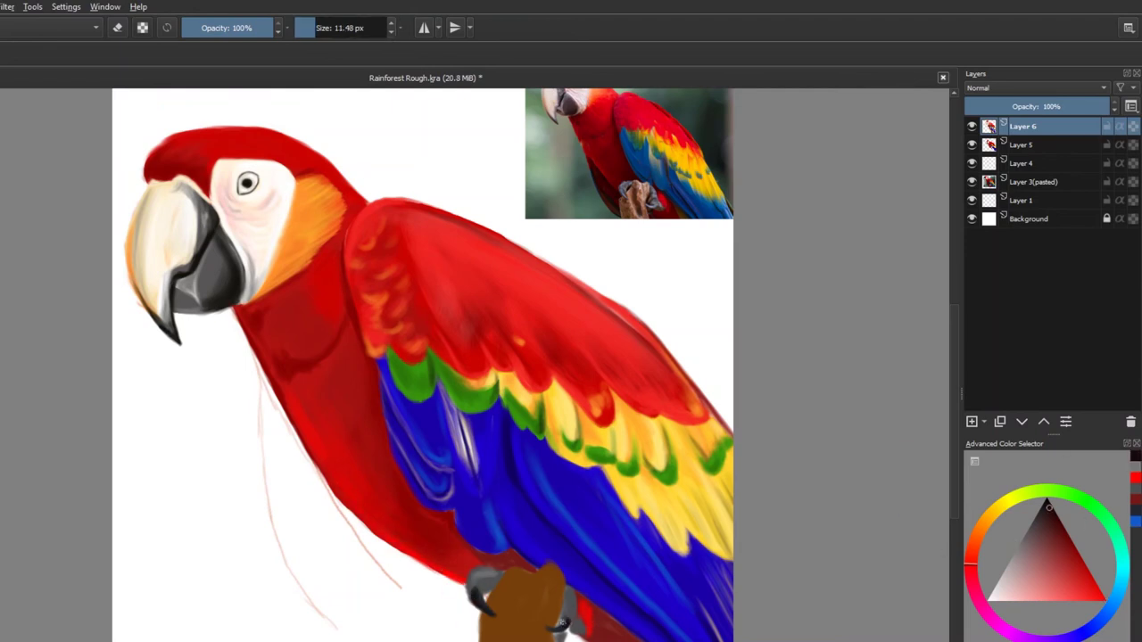
Paint dark brown then mid orange-brown wood strokes over the perch with a 29 px brush.
{"action": "left_click_drag", "start_coordinate": [323, 29], "coordinate": [328, 28]}
{"action": "mouse_move", "coordinate": [514, 599]}
{"action": "left_mouse_down"}
{"action": "mouse_move", "coordinate": [518, 630]}
{"action": "mouse_move", "coordinate": [515, 607]}
{"action": "left_mouse_up"}
{"action": "left_click", "coordinate": [986, 513]}
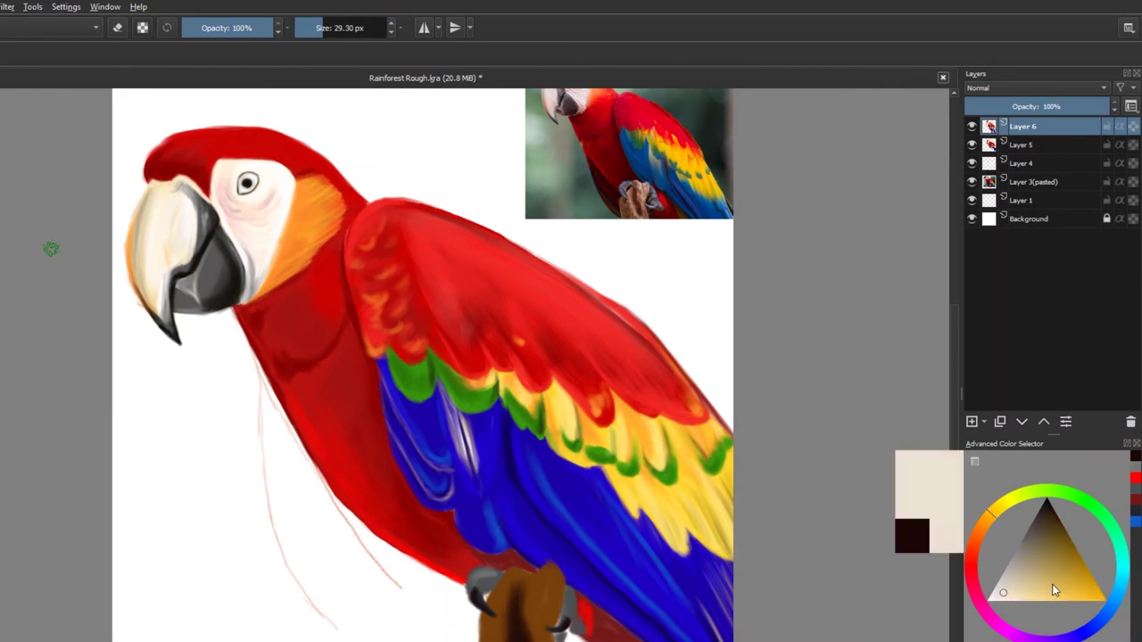
{"action": "mouse_move", "coordinate": [1053, 571]}
{"action": "left_mouse_down"}
{"action": "mouse_move", "coordinate": [1065, 602]}
{"action": "mouse_move", "coordinate": [1044, 555]}
{"action": "left_mouse_up"}
{"action": "left_click_drag", "start_coordinate": [526, 625], "coordinate": [558, 567]}
{"action": "left_click_drag", "start_coordinate": [544, 606], "coordinate": [562, 566]}
{"action": "mouse_move", "coordinate": [530, 629]}
{"action": "left_mouse_down"}
{"action": "mouse_move", "coordinate": [518, 600]}
{"action": "mouse_move", "coordinate": [503, 629]}
{"action": "mouse_move", "coordinate": [518, 600]}
{"action": "mouse_move", "coordinate": [560, 576]}
{"action": "mouse_move", "coordinate": [557, 606]}
{"action": "mouse_move", "coordinate": [505, 603]}
{"action": "left_mouse_up"}
Add light golden-brown highlights to the perch with a 13 px brush.
{"action": "key", "text": "bracketleft"}
{"action": "key", "text": "bracketleft"}
{"action": "key", "text": "bracketleft"}
{"action": "left_click", "coordinate": [522, 596], "text": "ctrl"}
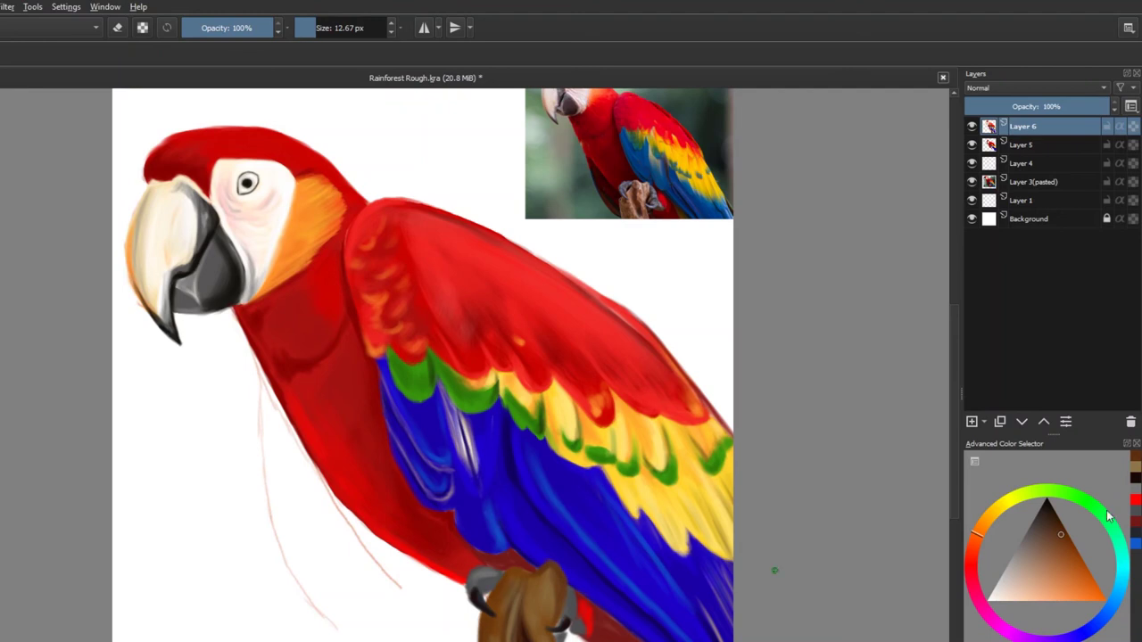
{"action": "left_click", "coordinate": [498, 566], "text": "ctrl"}
{"action": "left_click_drag", "start_coordinate": [560, 569], "coordinate": [559, 612]}
{"action": "left_click_drag", "start_coordinate": [539, 567], "coordinate": [527, 635]}
{"action": "left_click", "coordinate": [476, 579], "text": "ctrl"}
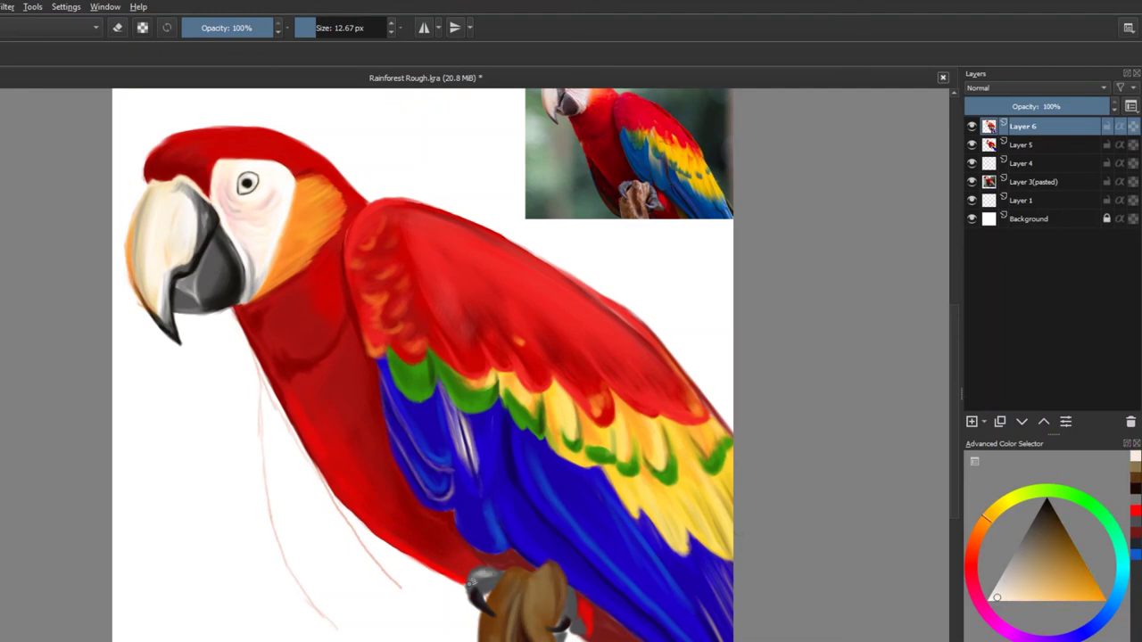
Try dark and bright reds, then settle on a bright orange with a 15 px brush.
{"action": "left_click", "coordinate": [1136, 490]}
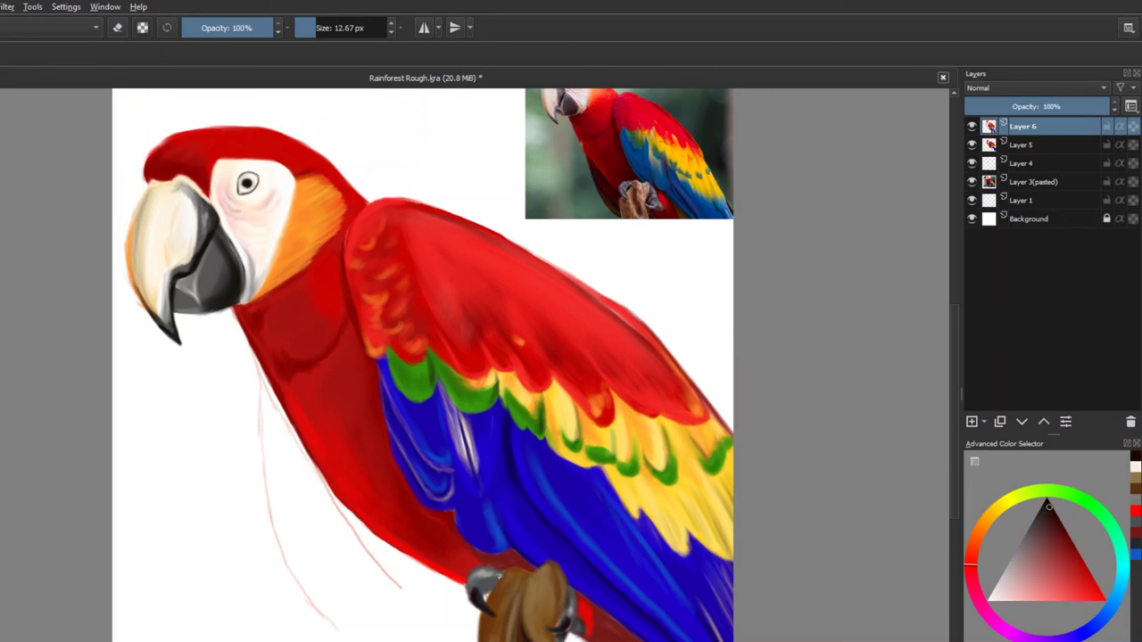
{"action": "left_click_drag", "start_coordinate": [326, 27], "coordinate": [339, 27]}
{"action": "left_click", "coordinate": [489, 555], "text": "ctrl"}
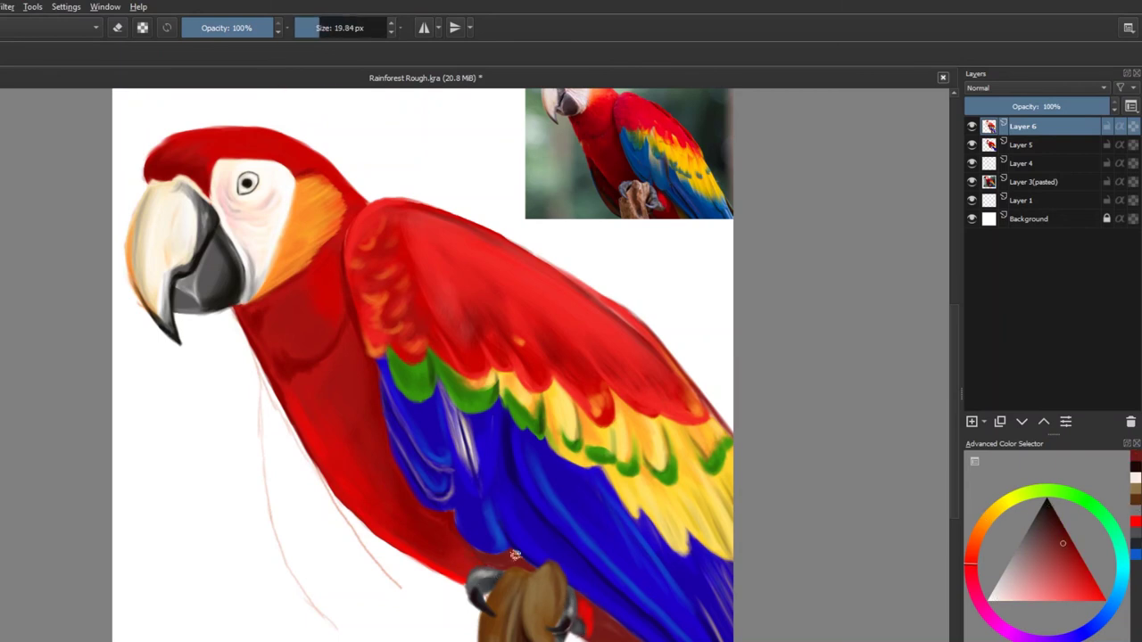
{"action": "left_click", "coordinate": [419, 504], "text": "ctrl"}
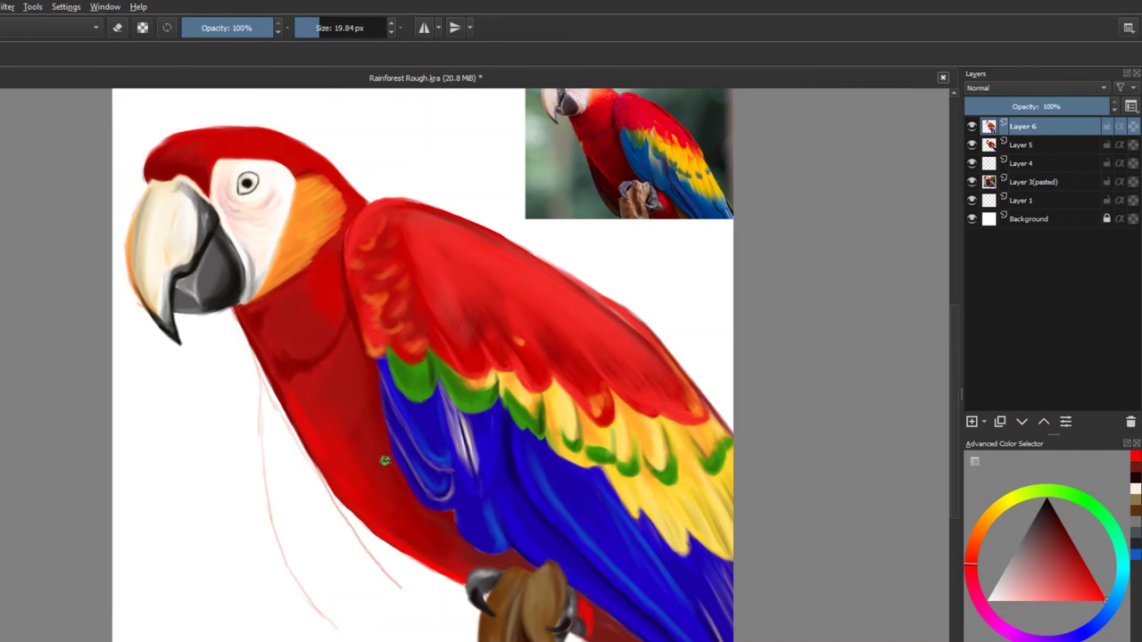
{"action": "left_click_drag", "start_coordinate": [348, 361], "coordinate": [446, 136]}
{"action": "left_click", "coordinate": [449, 543], "text": "ctrl"}
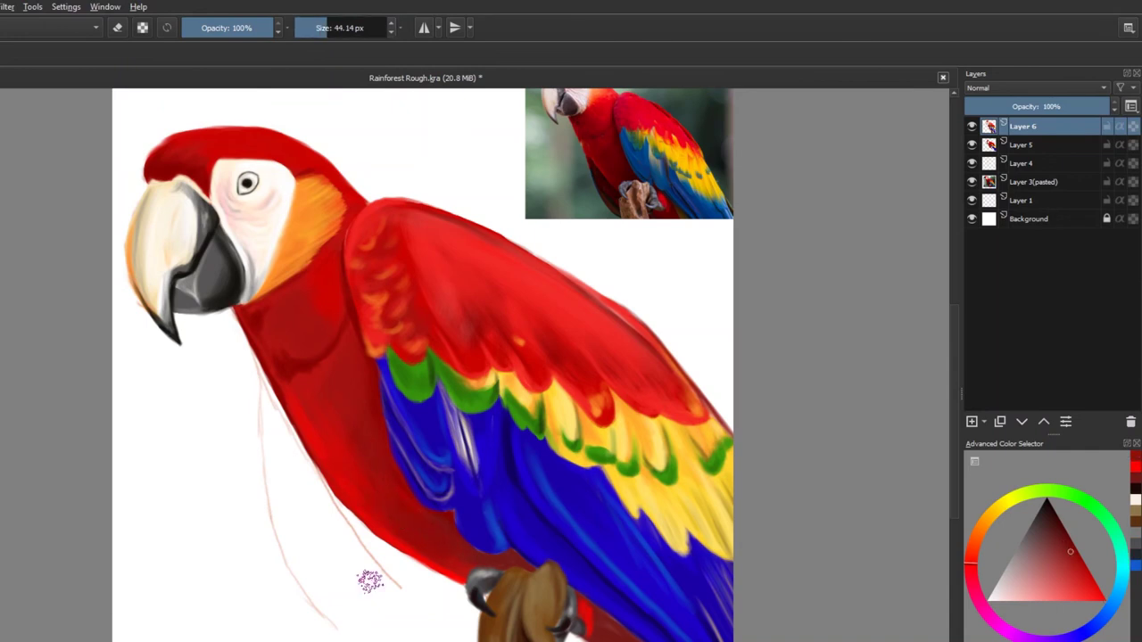
{"action": "key", "text": "["}
{"action": "key", "text": "["}
{"action": "key", "text": "["}
{"action": "left_click", "coordinate": [1136, 489]}
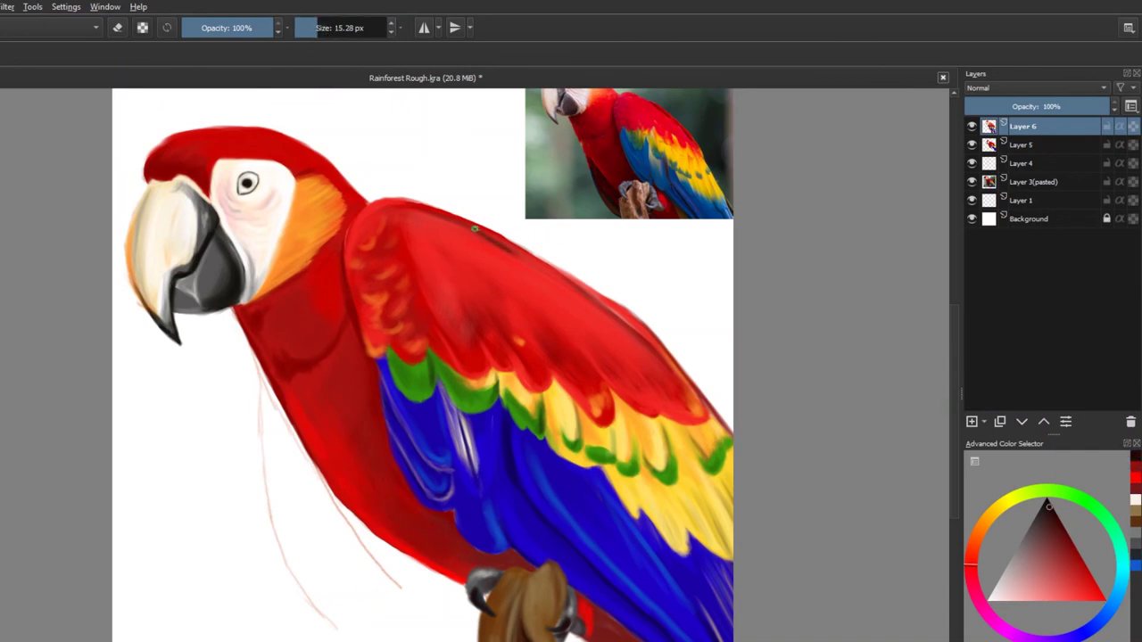
{"action": "left_click", "coordinate": [989, 517]}
{"action": "left_click", "coordinate": [1085, 580]}
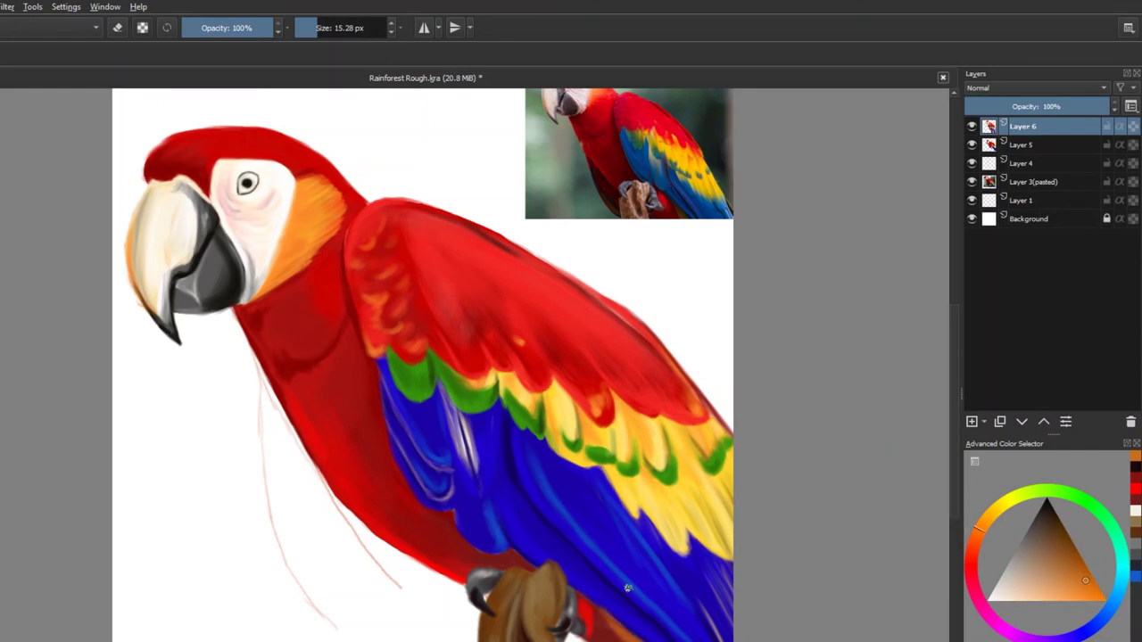
Check the eraser, compare Layers 4 and 6, then return to a 34 px painting brush.
{"action": "scroll", "coordinate": [641, 601], "scroll_direction": "up", "scroll_amount": 3}
{"action": "key", "text": "d"}
{"action": "key", "text": "["}
{"action": "key", "text": "["}
{"action": "key", "text": "["}
{"action": "key", "text": "["}
{"action": "key", "text": "["}
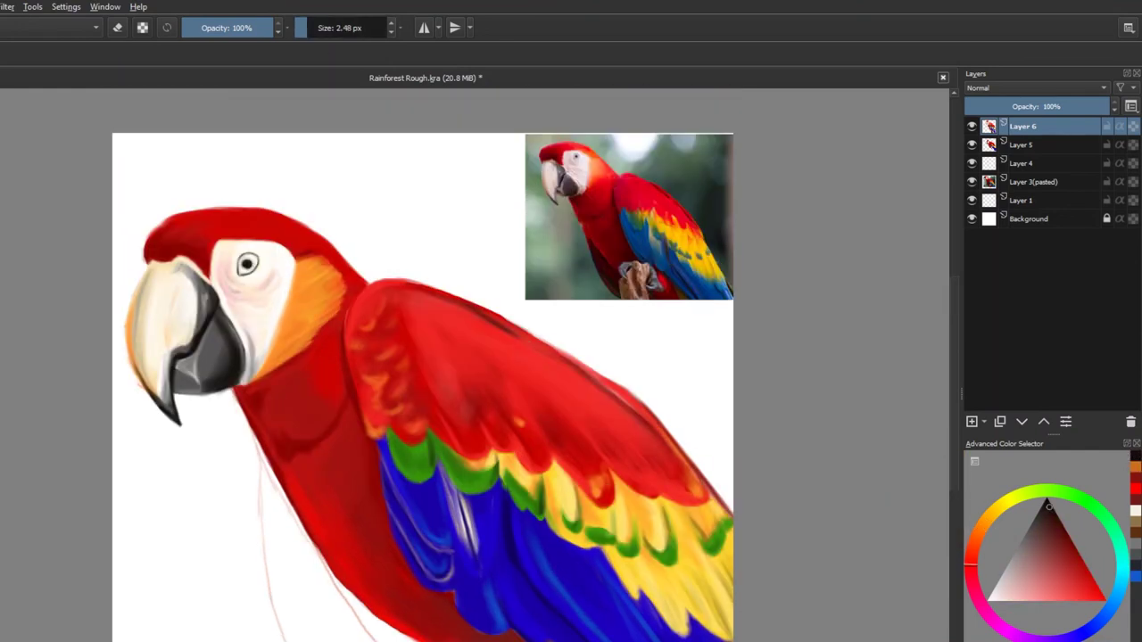
{"action": "key", "text": "e"}
{"action": "key", "text": "F6"}
{"action": "key", "text": "Escape"}
{"action": "key", "text": "Page_Down"}
{"action": "key", "text": "Page_Down"}
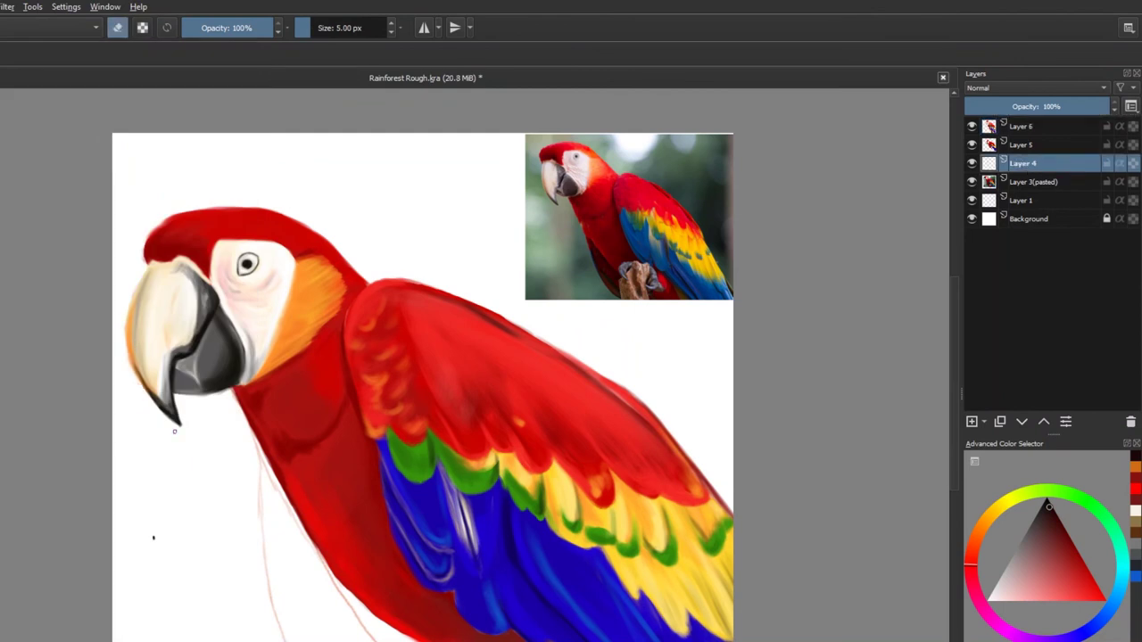
{"action": "key", "text": "Page_Up"}
{"action": "key", "text": "Page_Up"}
{"action": "key", "text": "Page_Down"}
{"action": "key", "text": "Page_Down"}
{"action": "key", "text": "Page_Up"}
{"action": "key", "text": "Page_Up"}
{"action": "key", "text": "F6"}
{"action": "left_click", "coordinate": [98, 153]}
{"action": "key", "text": "e"}
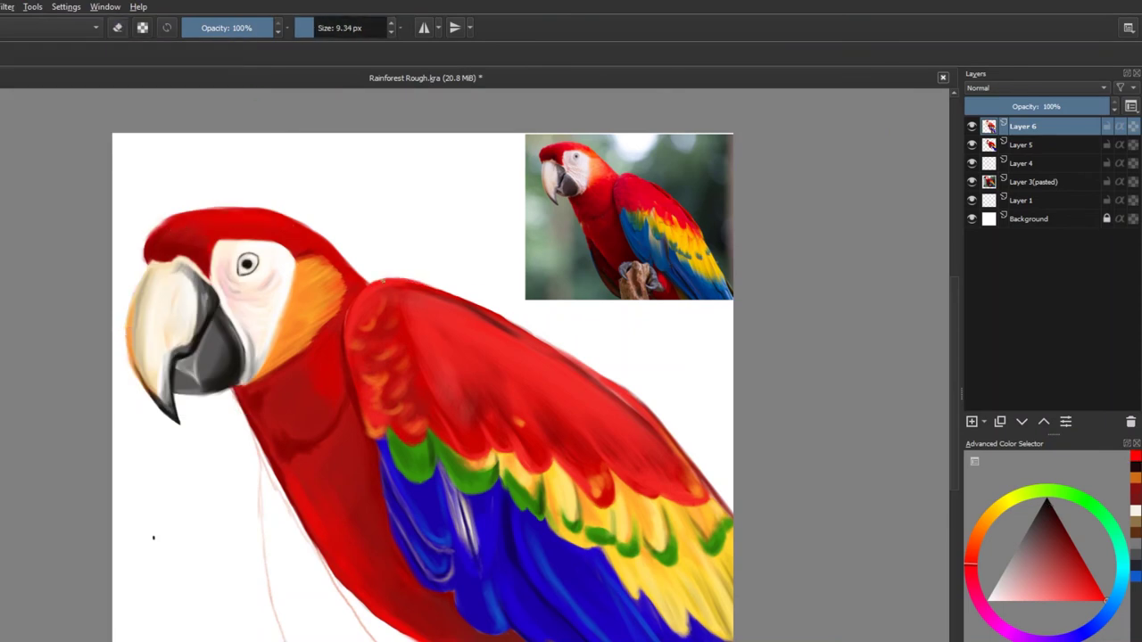
Blend red and sampled cheek orange across the macaw's cheek, then hide the pasted reference layer.
{"action": "left_click", "coordinate": [268, 295], "text": "ctrl"}
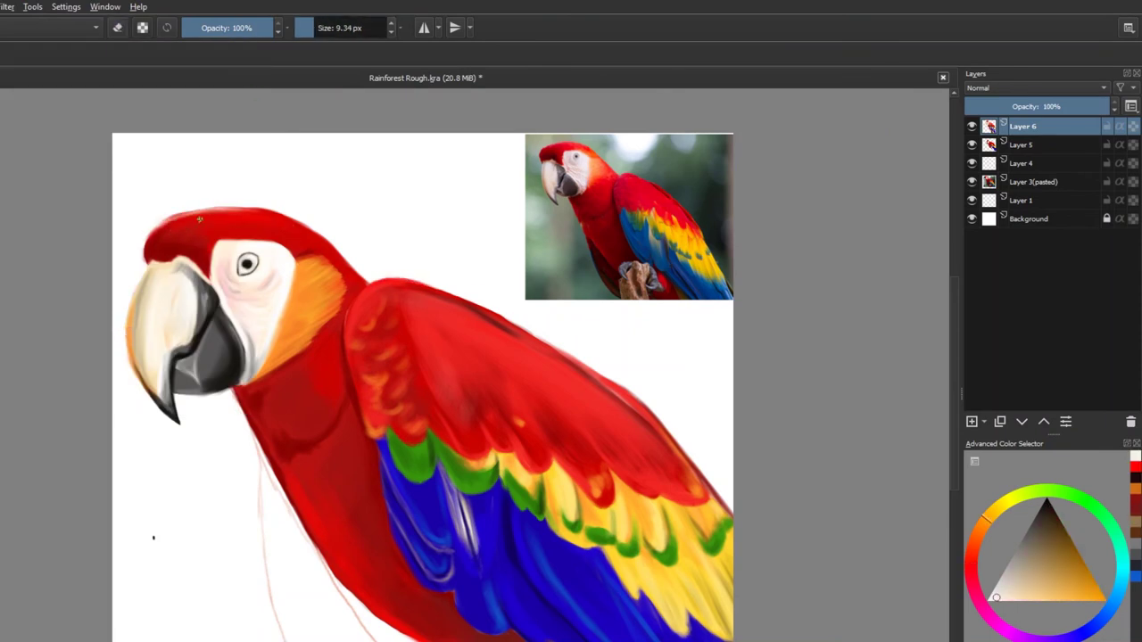
{"action": "left_click", "coordinate": [199, 219], "text": "ctrl"}
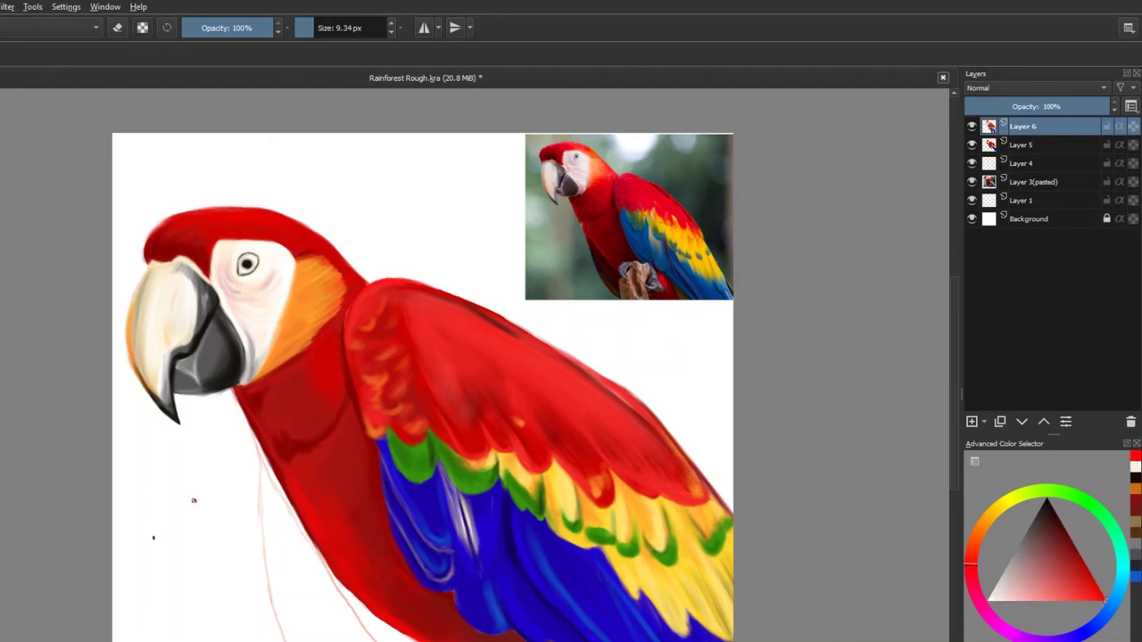
{"action": "mouse_move", "coordinate": [283, 296]}
{"action": "left_mouse_down"}
{"action": "mouse_move", "coordinate": [232, 398]}
{"action": "mouse_move", "coordinate": [297, 333]}
{"action": "mouse_move", "coordinate": [287, 320]}
{"action": "mouse_move", "coordinate": [312, 275]}
{"action": "left_mouse_up"}
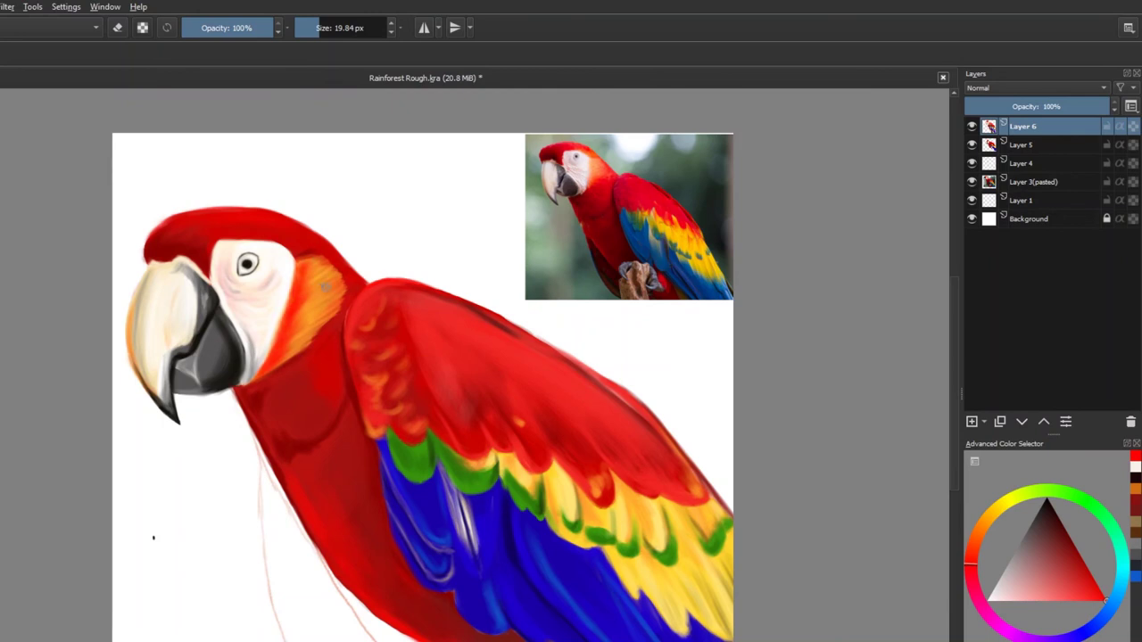
{"action": "left_click", "coordinate": [312, 310], "text": "ctrl"}
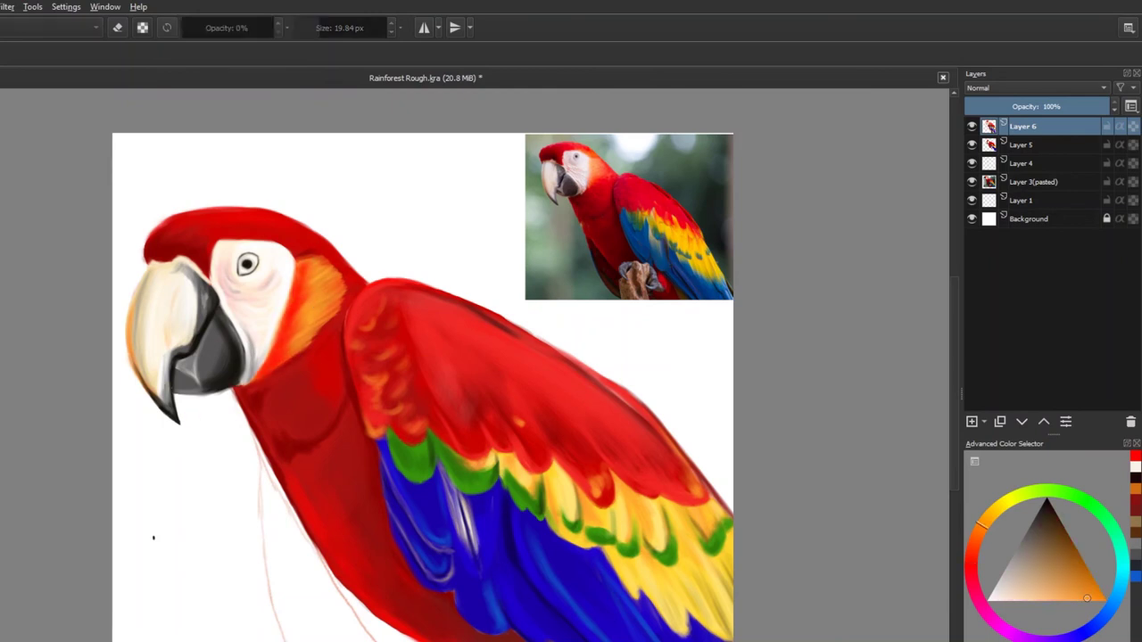
{"action": "mouse_move", "coordinate": [298, 301]}
{"action": "left_mouse_down"}
{"action": "mouse_move", "coordinate": [305, 275]}
{"action": "mouse_move", "coordinate": [266, 371]}
{"action": "mouse_move", "coordinate": [303, 273]}
{"action": "mouse_move", "coordinate": [263, 354]}
{"action": "left_mouse_up"}
{"action": "left_click", "coordinate": [319, 349], "text": "ctrl"}
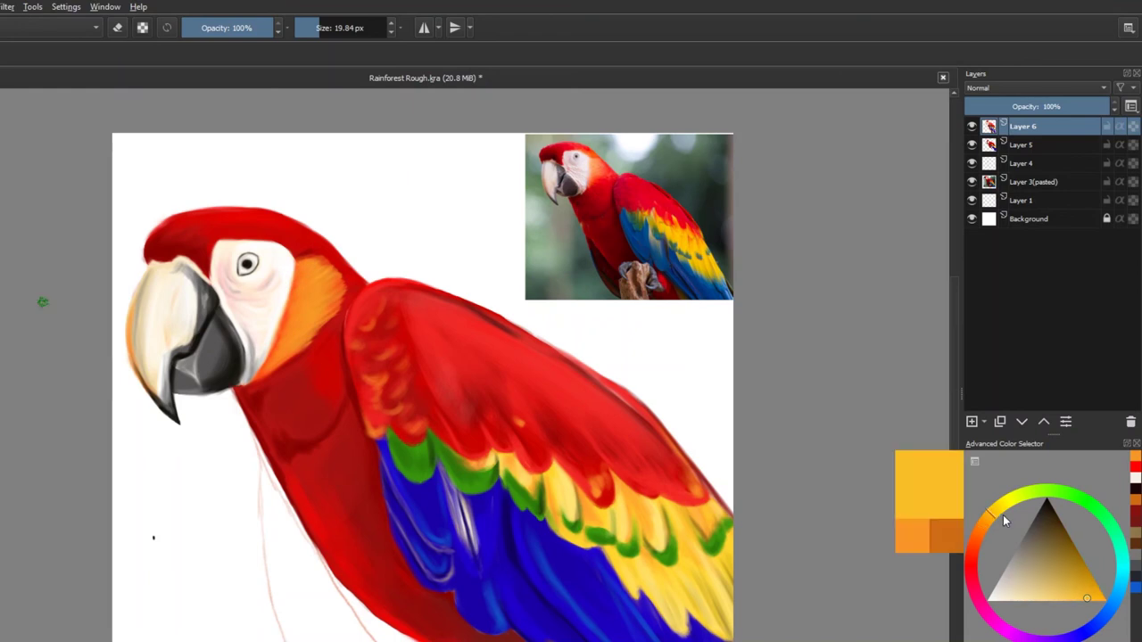
{"action": "key", "text": "bracketleft"}
{"action": "key", "text": "bracketleft"}
{"action": "key", "text": "bracketleft"}
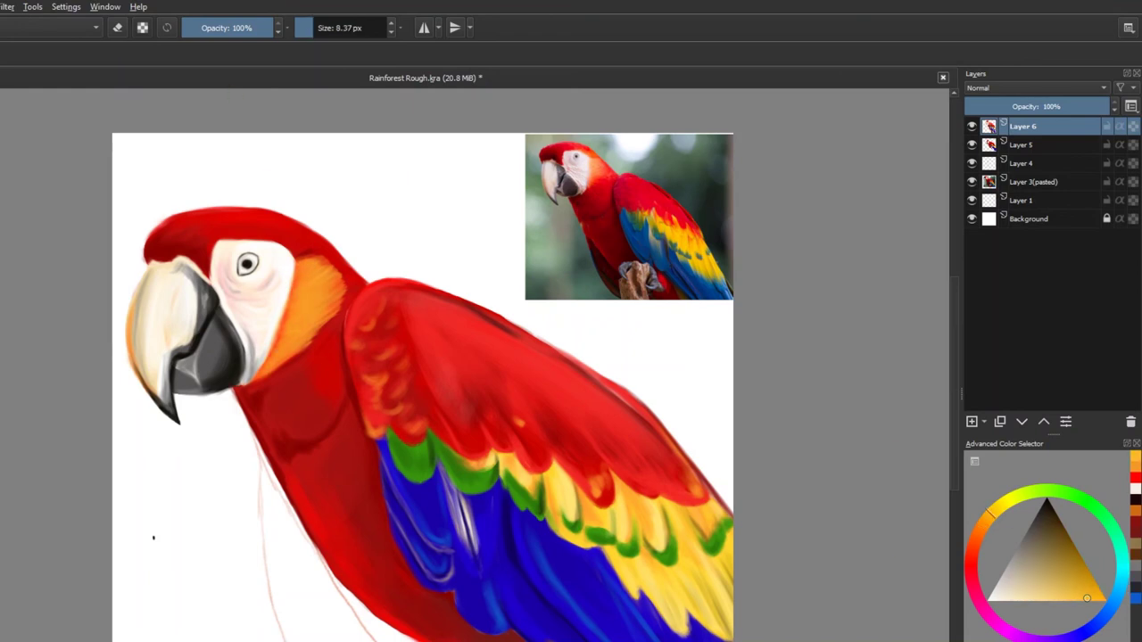
{"action": "left_click", "coordinate": [268, 419], "text": "ctrl"}
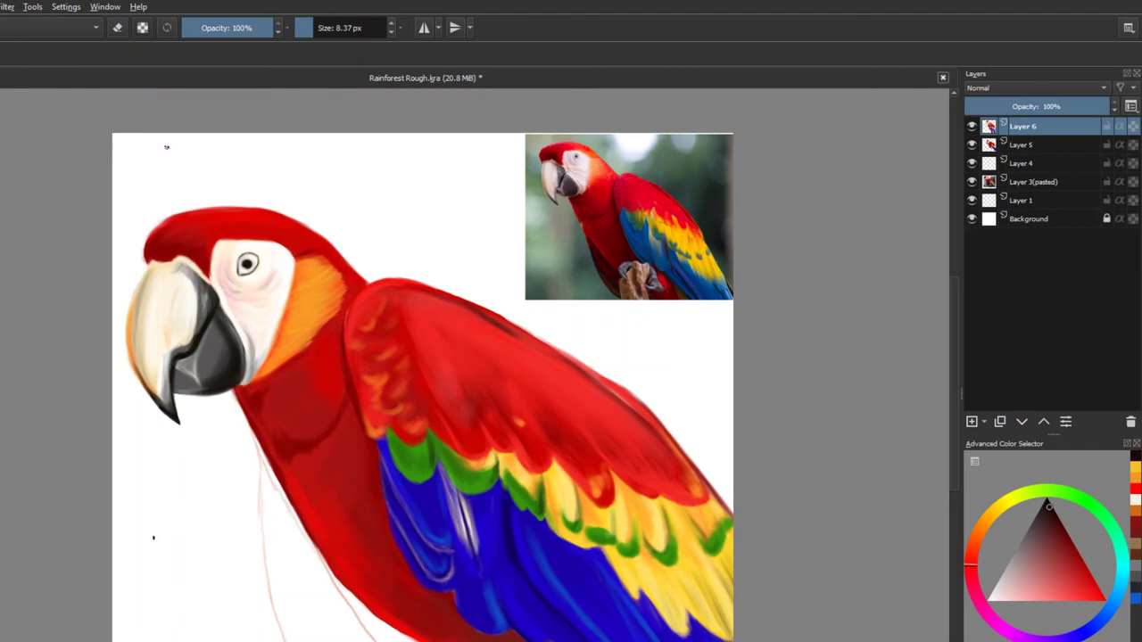
{"action": "left_click", "coordinate": [972, 181]}
Add a new Layer 7 and paint a thick dark red tail with a 23 px brush.
{"action": "left_click", "coordinate": [1021, 200]}
{"action": "key", "text": "Insert"}
{"action": "left_click", "coordinate": [972, 181]}
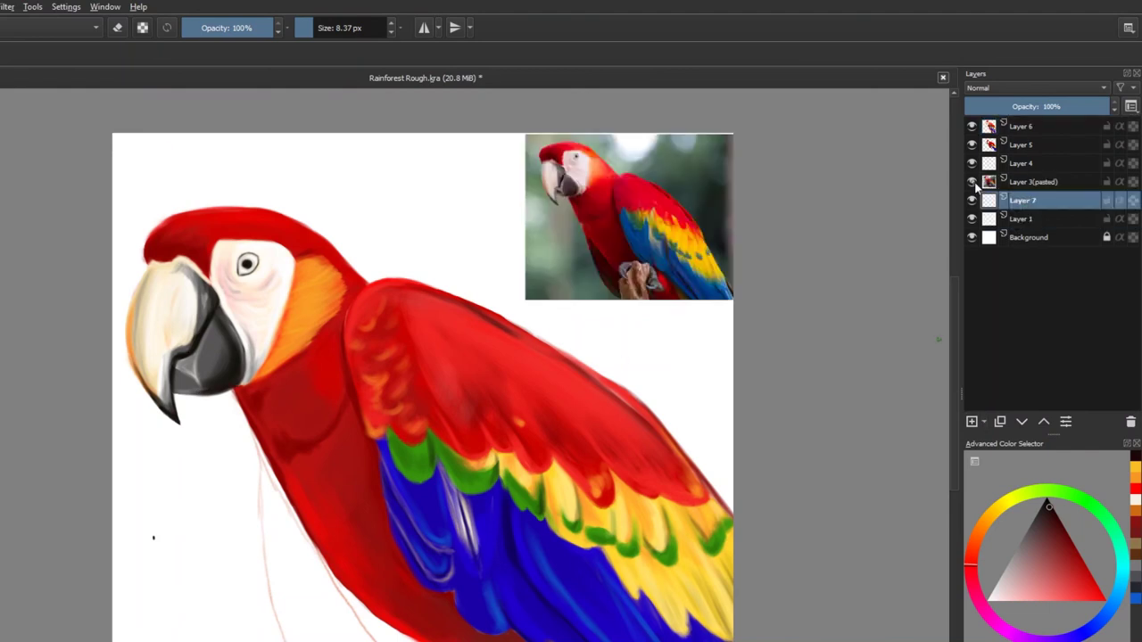
{"action": "scroll", "coordinate": [423, 366], "scroll_direction": "down", "scroll_amount": 2}
{"action": "key", "text": "bracketright"}
{"action": "key", "text": "bracketright"}
{"action": "key", "text": "bracketright"}
{"action": "mouse_move", "coordinate": [275, 429]}
{"action": "left_mouse_down"}
{"action": "mouse_move", "coordinate": [281, 504]}
{"action": "mouse_move", "coordinate": [356, 639]}
{"action": "mouse_move", "coordinate": [426, 628]}
{"action": "left_mouse_up"}
{"action": "scroll", "coordinate": [267, 370], "scroll_direction": "down", "scroll_amount": 2}
{"action": "mouse_move", "coordinate": [268, 370]}
{"action": "left_mouse_down"}
{"action": "mouse_move", "coordinate": [375, 606]}
{"action": "mouse_move", "coordinate": [450, 638]}
{"action": "mouse_move", "coordinate": [419, 639]}
{"action": "mouse_move", "coordinate": [338, 479]}
{"action": "left_mouse_up"}
Fill out the dark red tail with a 53 px brush, adding its left edge and lower part near the feet.
{"action": "left_click", "coordinate": [335, 20]}
{"action": "left_click_drag", "start_coordinate": [335, 20], "coordinate": [364, 20]}
{"action": "mouse_move", "coordinate": [330, 473]}
{"action": "left_mouse_down"}
{"action": "mouse_move", "coordinate": [382, 541]}
{"action": "mouse_move", "coordinate": [335, 504]}
{"action": "mouse_move", "coordinate": [410, 558]}
{"action": "mouse_move", "coordinate": [373, 572]}
{"action": "mouse_move", "coordinate": [379, 519]}
{"action": "mouse_move", "coordinate": [412, 546]}
{"action": "mouse_move", "coordinate": [431, 604]}
{"action": "mouse_move", "coordinate": [433, 550]}
{"action": "left_mouse_up"}
{"action": "key", "text": "bracketleft"}
{"action": "key", "text": "bracketleft"}
{"action": "key", "text": "bracketleft"}
{"action": "left_click_drag", "start_coordinate": [307, 464], "coordinate": [286, 396]}
{"action": "mouse_move", "coordinate": [437, 544]}
{"action": "left_mouse_down"}
{"action": "mouse_move", "coordinate": [467, 594]}
{"action": "mouse_move", "coordinate": [421, 635]}
{"action": "left_mouse_up"}
{"action": "key", "text": "bracketleft"}
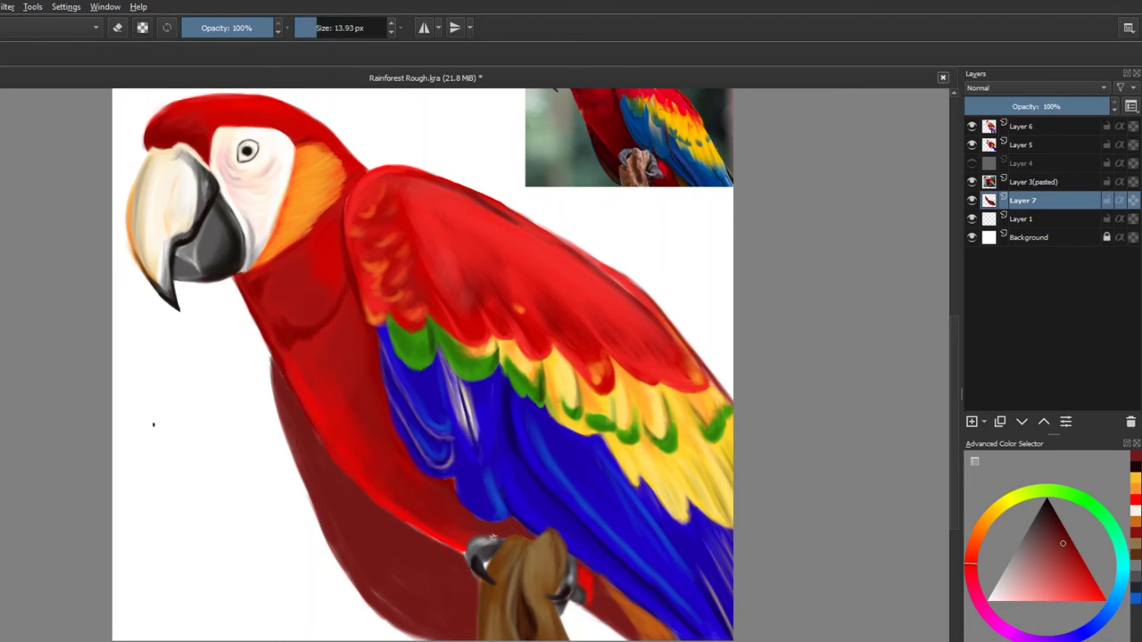
{"action": "left_click", "coordinate": [482, 562], "text": "ctrl"}
Move Layer 7 up under Layer 6 and erase the underside's left edge along the body.
{"action": "left_click_drag", "start_coordinate": [1022, 200], "coordinate": [1019, 145]}
{"action": "key", "text": "F6"}
{"action": "left_click", "coordinate": [111, 151]}
{"action": "key", "text": "e"}
{"action": "mouse_move", "coordinate": [265, 369]}
{"action": "left_mouse_down"}
{"action": "mouse_move", "coordinate": [287, 472]}
{"action": "mouse_move", "coordinate": [298, 461]}
{"action": "mouse_move", "coordinate": [365, 569]}
{"action": "mouse_move", "coordinate": [334, 558]}
{"action": "mouse_move", "coordinate": [347, 528]}
{"action": "mouse_move", "coordinate": [464, 638]}
{"action": "mouse_move", "coordinate": [415, 632]}
{"action": "left_mouse_up"}
{"action": "key", "text": "Page_Up"}
{"action": "key", "text": "Page_Down"}
Paint dark bluish and blue-purple shading on the belly and underside near the feet.
{"action": "key", "text": "F6"}
{"action": "left_click", "coordinate": [115, 152]}
{"action": "left_click", "coordinate": [198, 265], "text": "ctrl"}
{"action": "left_click_drag", "start_coordinate": [471, 593], "coordinate": [446, 580]}
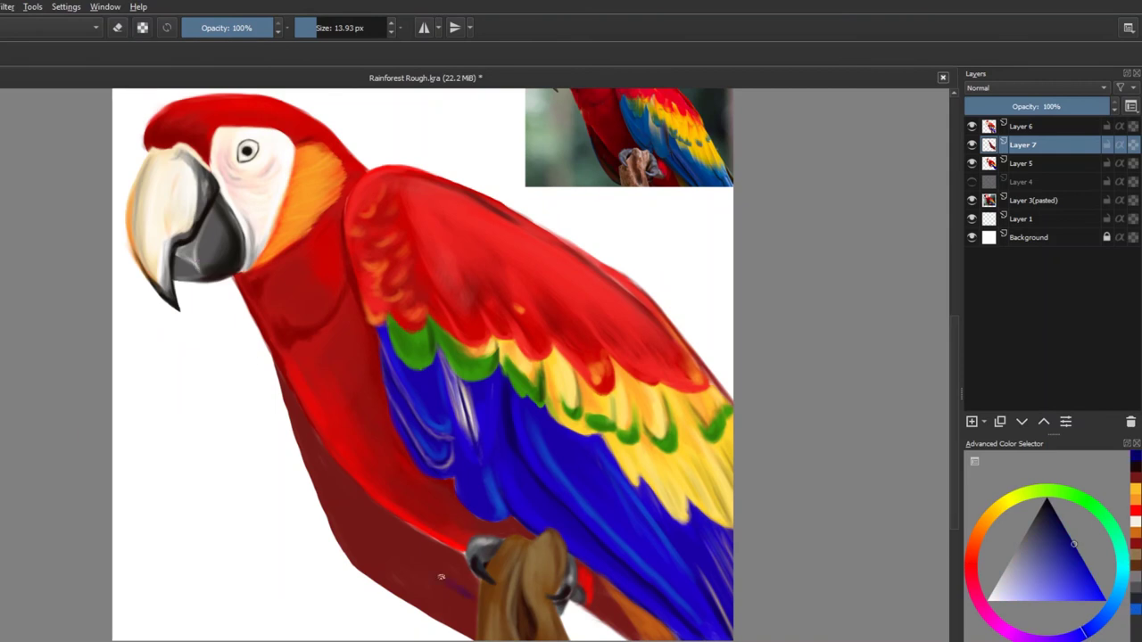
{"action": "left_click_drag", "start_coordinate": [393, 544], "coordinate": [425, 567]}
{"action": "left_click", "coordinate": [415, 561], "text": "ctrl"}
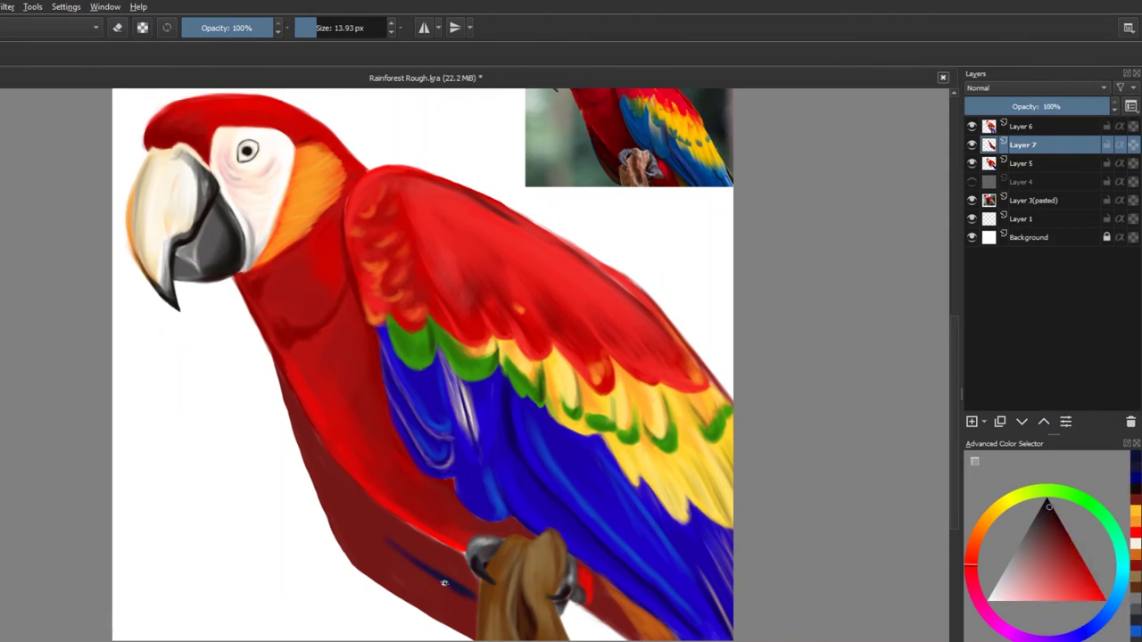
{"action": "mouse_move", "coordinate": [459, 590]}
{"action": "left_mouse_down"}
{"action": "mouse_move", "coordinate": [407, 559]}
{"action": "mouse_move", "coordinate": [479, 561]}
{"action": "mouse_move", "coordinate": [474, 588]}
{"action": "mouse_move", "coordinate": [449, 549]}
{"action": "mouse_move", "coordinate": [472, 580]}
{"action": "left_mouse_up"}
{"action": "mouse_move", "coordinate": [436, 543]}
{"action": "left_mouse_down"}
{"action": "mouse_move", "coordinate": [390, 491]}
{"action": "mouse_move", "coordinate": [406, 529]}
{"action": "mouse_move", "coordinate": [380, 524]}
{"action": "mouse_move", "coordinate": [352, 414]}
{"action": "mouse_move", "coordinate": [427, 557]}
{"action": "mouse_move", "coordinate": [452, 569]}
{"action": "mouse_move", "coordinate": [454, 611]}
{"action": "mouse_move", "coordinate": [346, 487]}
{"action": "mouse_move", "coordinate": [393, 563]}
{"action": "mouse_move", "coordinate": [458, 606]}
{"action": "mouse_move", "coordinate": [378, 539]}
{"action": "mouse_move", "coordinate": [410, 585]}
{"action": "mouse_move", "coordinate": [357, 523]}
{"action": "left_mouse_up"}
{"action": "key", "text": "bracketright"}
{"action": "key", "text": "bracketright"}
{"action": "key", "text": "bracketright"}
{"action": "key", "text": "bracketright"}
{"action": "key", "text": "bracketright"}
{"action": "key", "text": "bracketleft"}
{"action": "key", "text": "bracketleft"}
{"action": "key", "text": "bracketleft"}
{"action": "key", "text": "bracketleft"}
{"action": "key", "text": "bracketleft"}
{"action": "key", "text": "bracketleft"}
Paint a dark navy line down the belly's left edge, then switch to a darker red at 27 px.
{"action": "left_click", "coordinate": [448, 564], "text": "ctrl"}
{"action": "left_click_drag", "start_coordinate": [296, 437], "coordinate": [340, 554]}
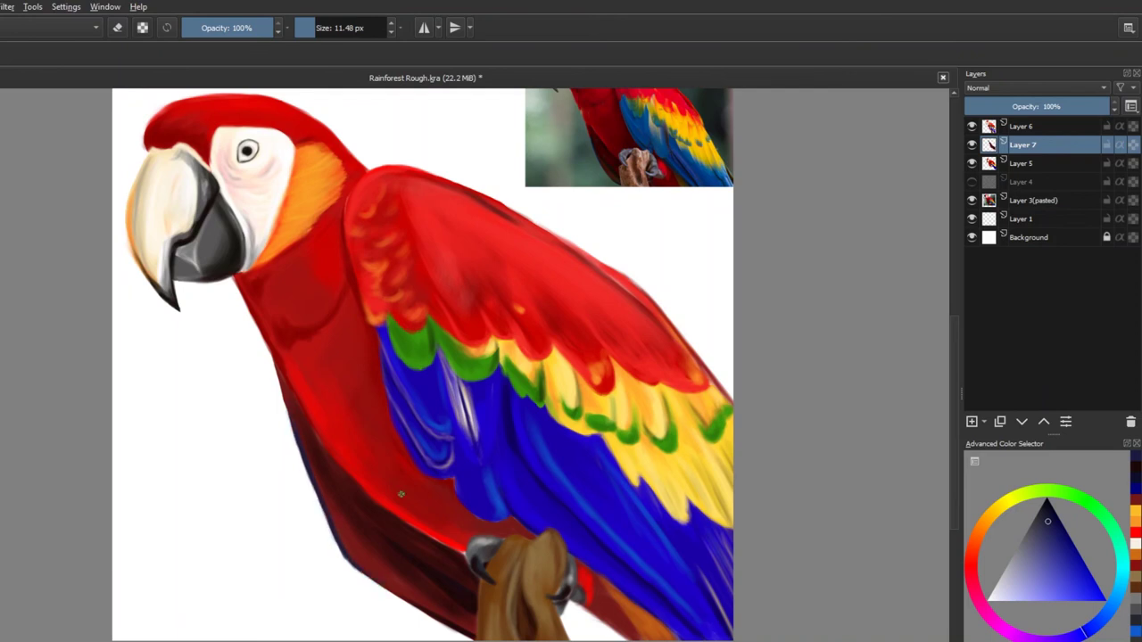
{"action": "left_click", "coordinate": [642, 506], "text": "ctrl"}
{"action": "key", "text": "bracketleft"}
{"action": "key", "text": "bracketleft"}
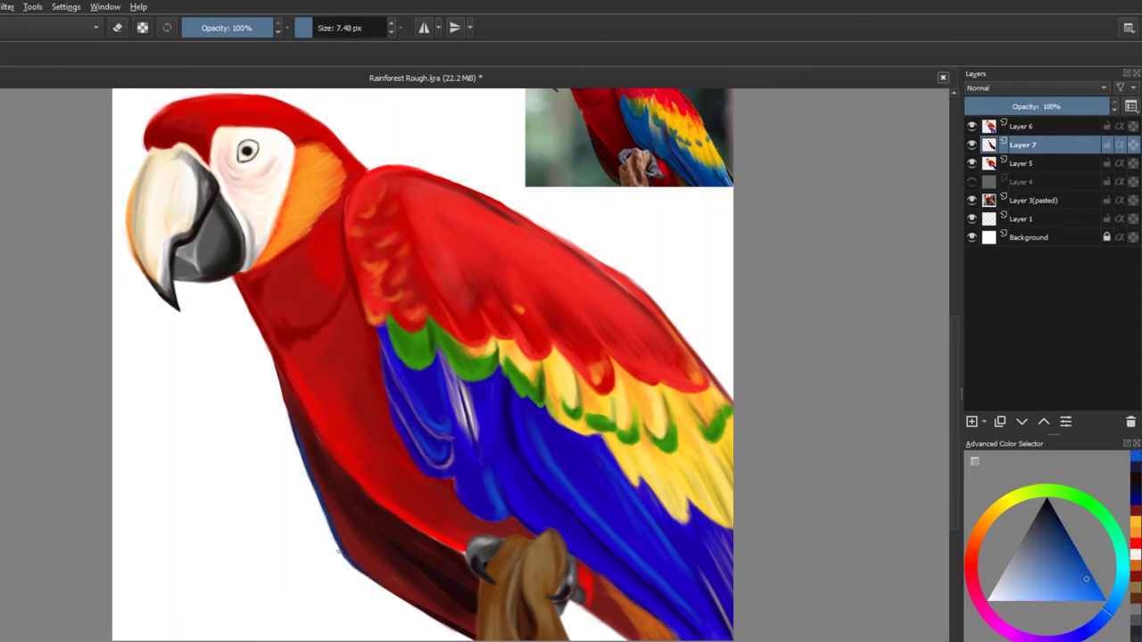
{"action": "scroll", "coordinate": [538, 460], "scroll_direction": "down", "scroll_amount": 1}
{"action": "key", "text": "bracketright"}
{"action": "key", "text": "bracketright"}
{"action": "key", "text": "bracketright"}
{"action": "key", "text": "bracketright"}
{"action": "key", "text": "bracketright"}
{"action": "key", "text": "bracketright"}
{"action": "left_click", "coordinate": [578, 580], "text": "ctrl"}
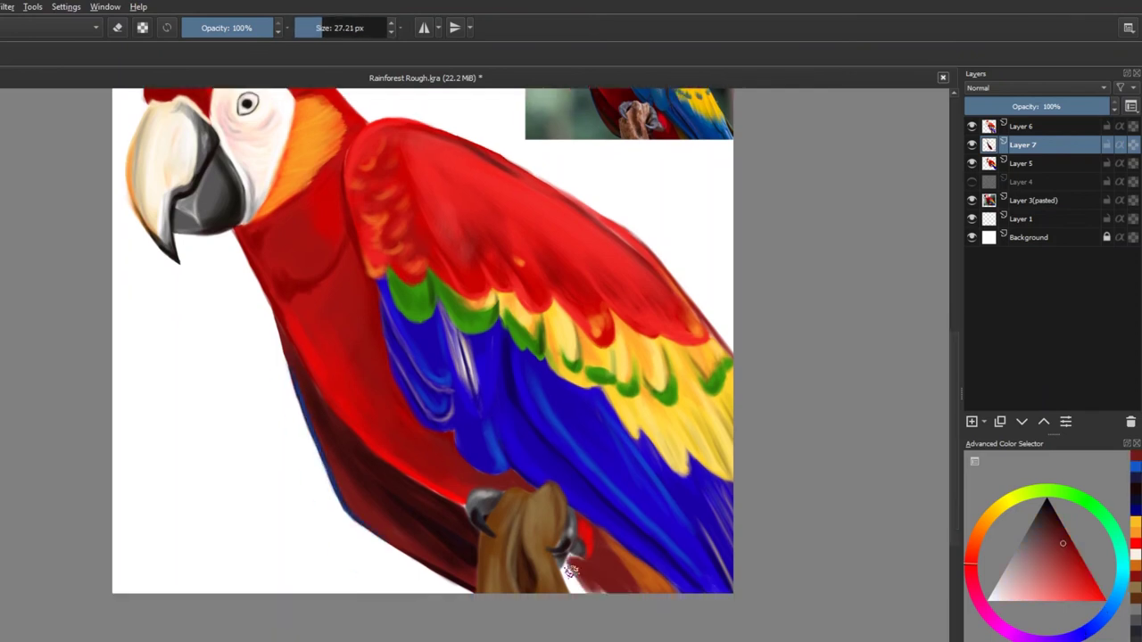
{"action": "left_click", "coordinate": [633, 589], "text": "ctrl"}
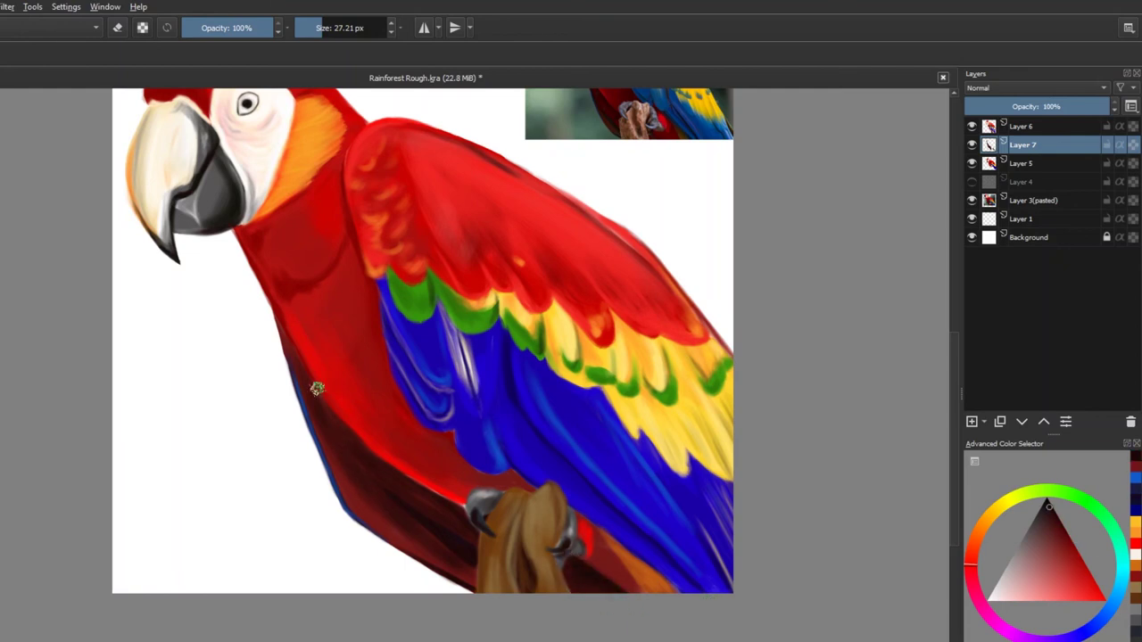
{"action": "left_click_drag", "start_coordinate": [412, 498], "coordinate": [455, 500]}
{"action": "scroll", "coordinate": [464, 401], "scroll_direction": "up", "scroll_amount": 2}
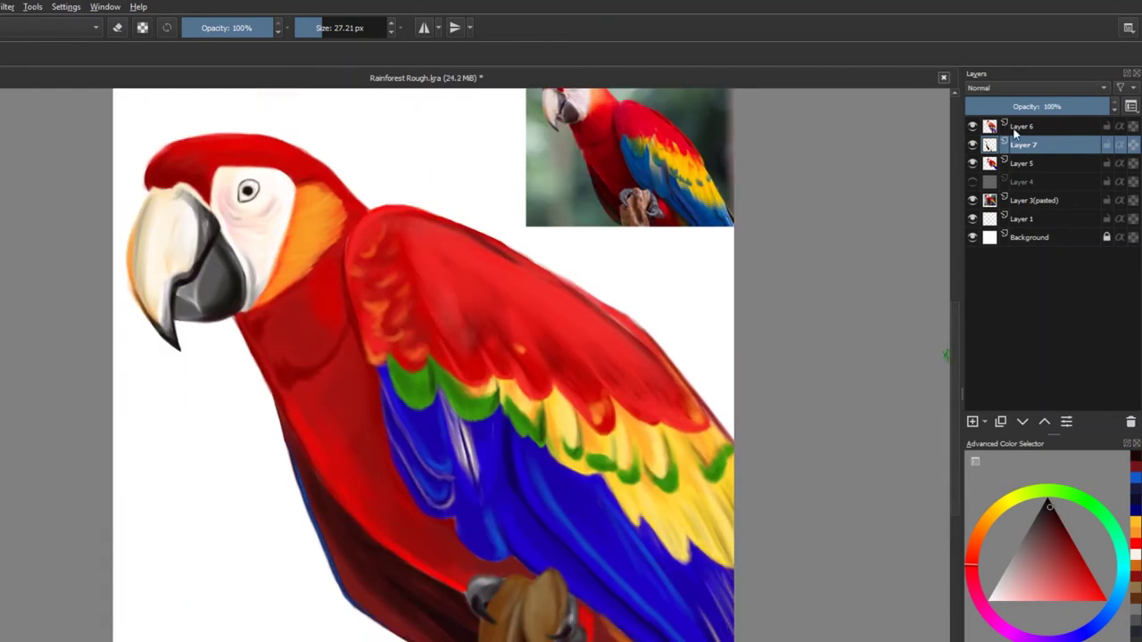
On Layer 6 with a 17 px brush, sample blues from the feathers, then return to orange.
{"action": "left_click", "coordinate": [1025, 126]}
{"action": "key", "text": "bracketleft"}
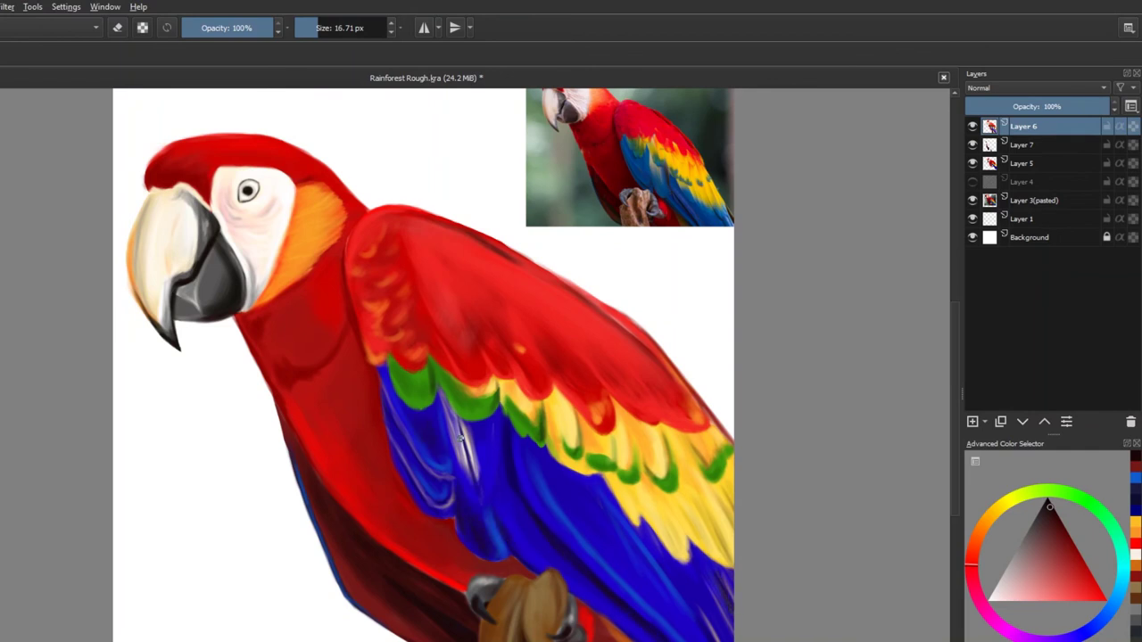
{"action": "left_click", "coordinate": [474, 545], "text": "ctrl"}
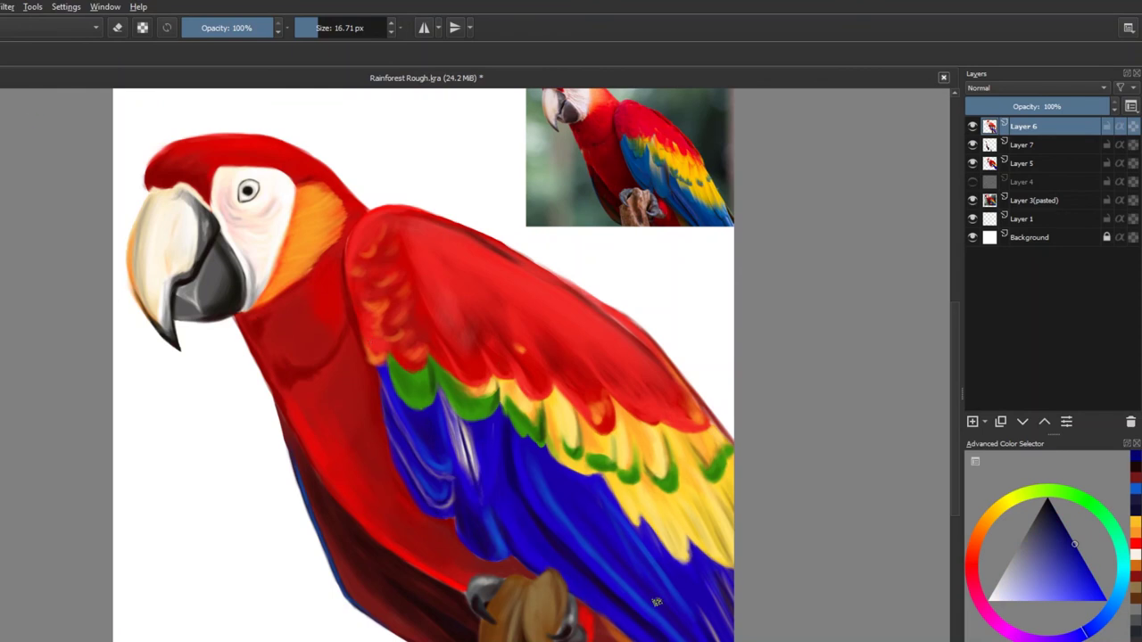
{"action": "left_click", "coordinate": [568, 480], "text": "ctrl"}
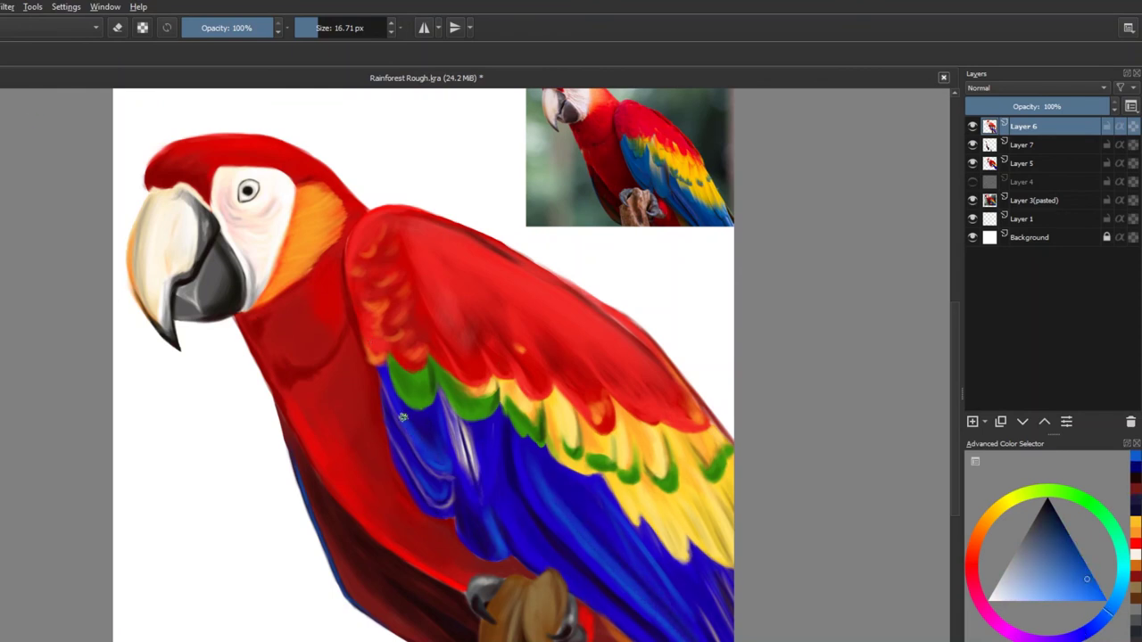
{"action": "key", "text": "x"}
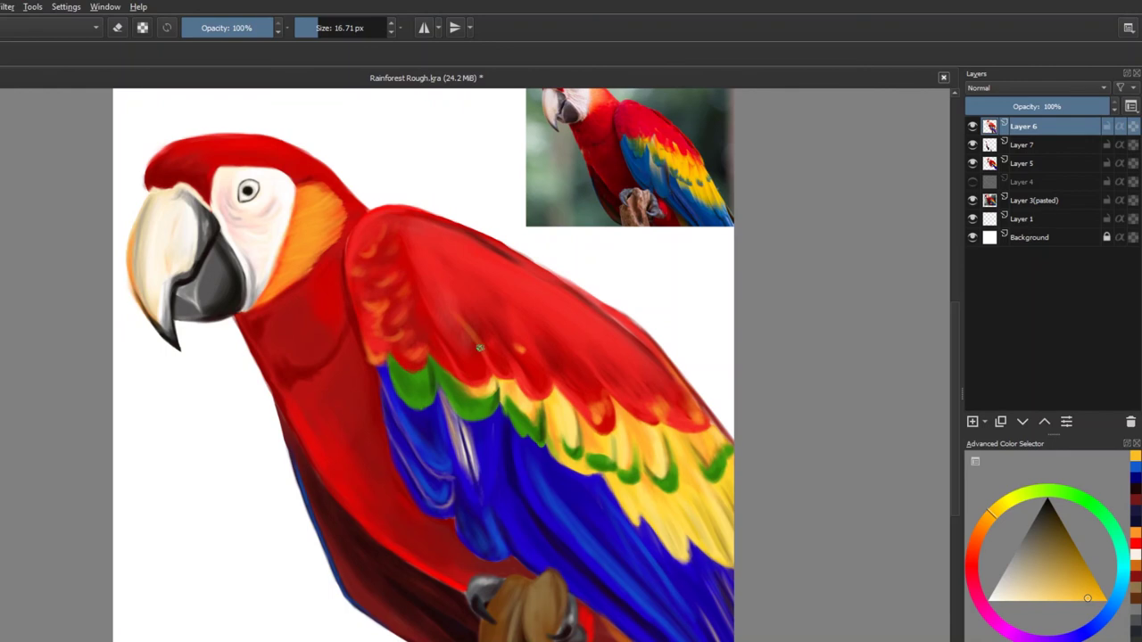
Select Layer 1 and hide the pasted reference photo layer.
{"action": "left_click", "coordinate": [1026, 219]}
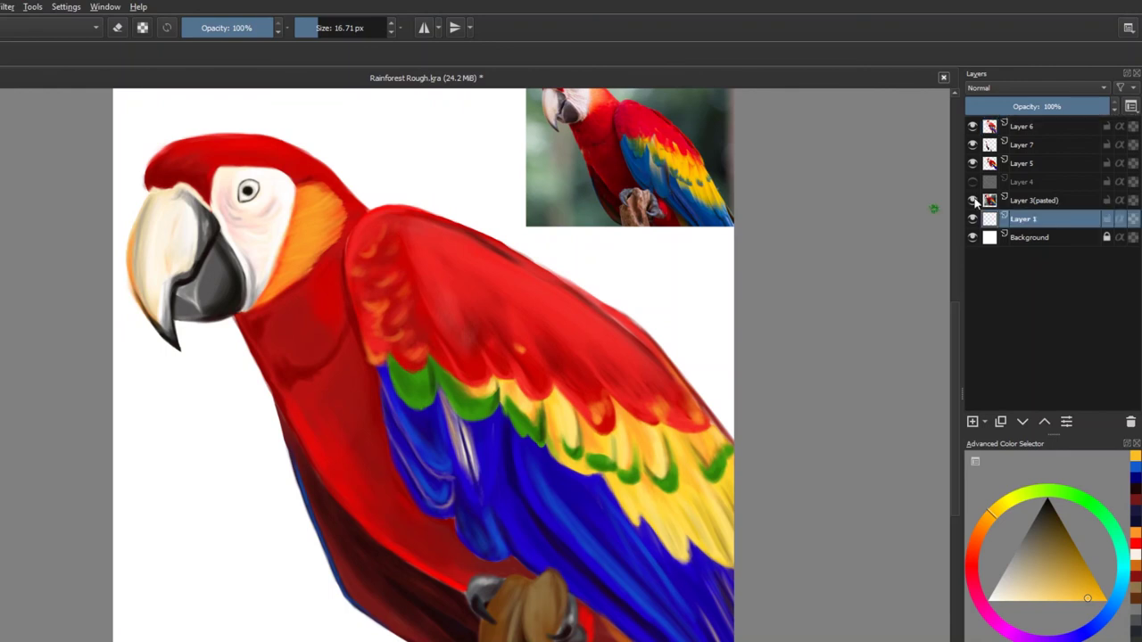
{"action": "left_click", "coordinate": [972, 200]}
{"action": "left_click_drag", "start_coordinate": [857, 310], "coordinate": [1034, 348]}
Fill Layer 1 with solid green using the Fill tool.
{"action": "scroll", "coordinate": [425, 398], "scroll_direction": "down", "scroll_amount": 2}
{"action": "key", "text": "f"}
{"action": "left_click", "coordinate": [1099, 511]}
{"action": "left_click", "coordinate": [1074, 556]}
{"action": "left_click", "coordinate": [574, 250]}
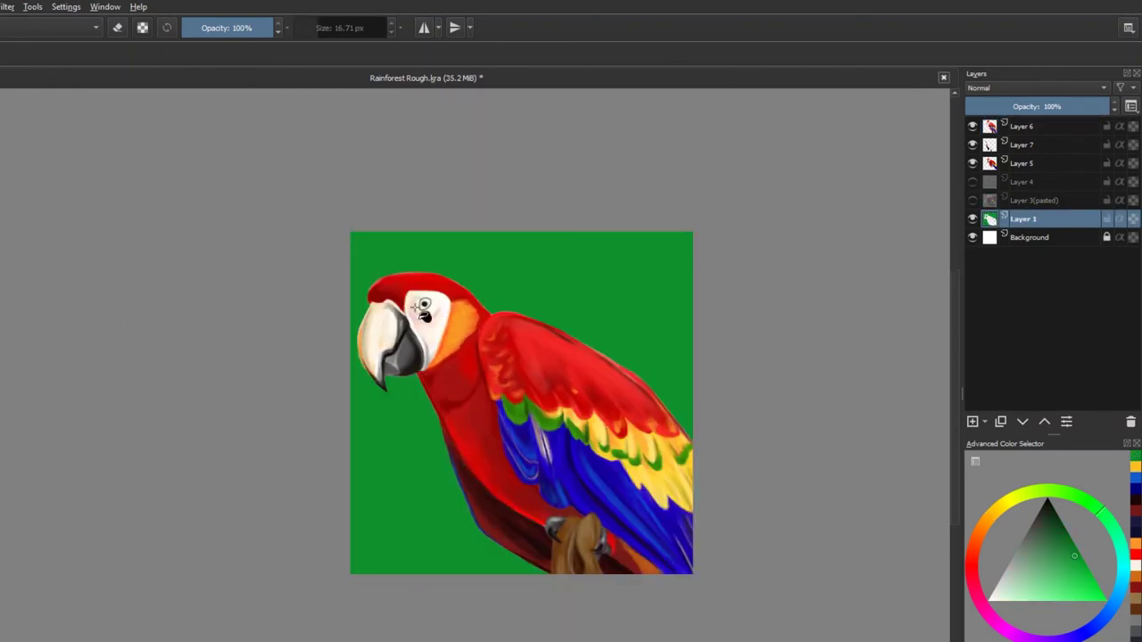
On a new layer, brush darker green around the edges and lower left with a large 110 px soft preset.
{"action": "key", "text": "F6"}
{"action": "left_click", "coordinate": [23, 124]}
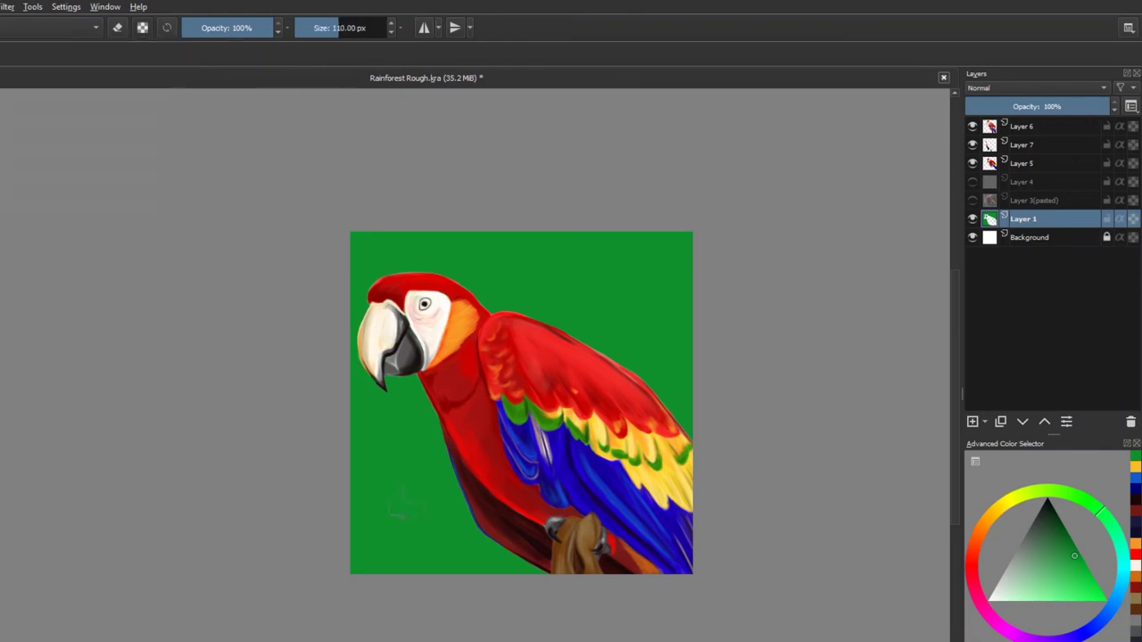
{"action": "key", "text": "Insert"}
{"action": "left_click", "coordinate": [1067, 537]}
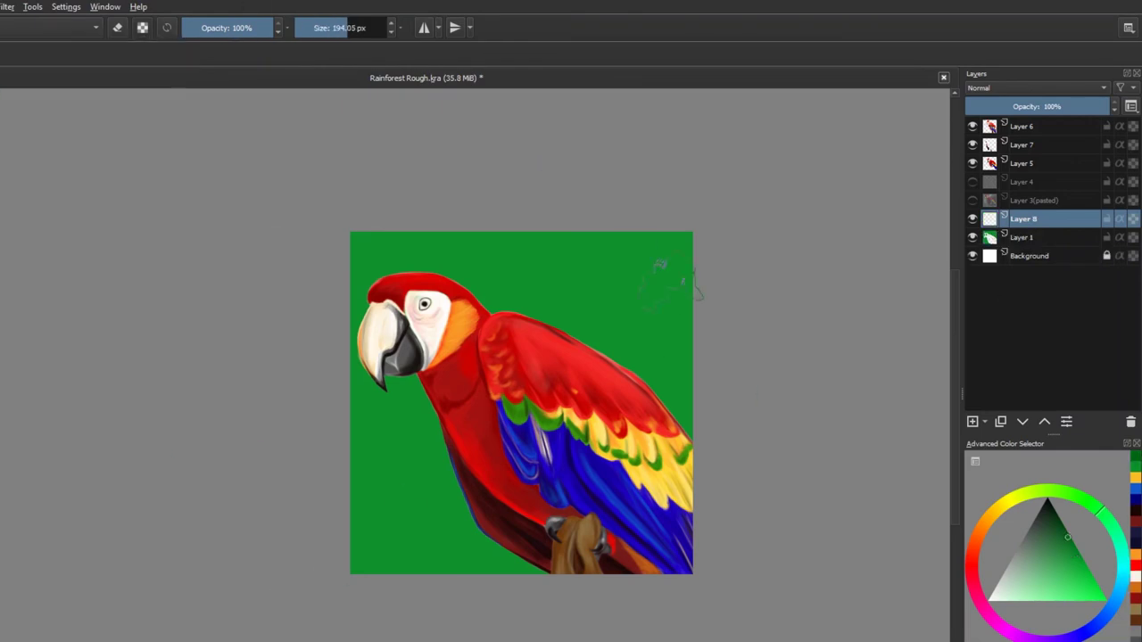
{"action": "key", "text": "bracketright"}
{"action": "key", "text": "bracketright"}
{"action": "key", "text": "bracketright"}
{"action": "key", "text": "bracketright"}
{"action": "key", "text": "F6"}
{"action": "key", "text": "F6"}
{"action": "mouse_move", "coordinate": [649, 230]}
{"action": "left_mouse_down"}
{"action": "mouse_move", "coordinate": [693, 331]}
{"action": "mouse_move", "coordinate": [463, 541]}
{"action": "left_mouse_up"}
{"action": "key", "text": "bracketleft"}
{"action": "key", "text": "bracketleft"}
{"action": "key", "text": "bracketleft"}
{"action": "left_click", "coordinate": [1057, 517]}
{"action": "mouse_move", "coordinate": [660, 344]}
{"action": "left_mouse_down"}
{"action": "mouse_move", "coordinate": [535, 331]}
{"action": "mouse_move", "coordinate": [401, 420]}
{"action": "mouse_move", "coordinate": [395, 472]}
{"action": "left_mouse_up"}
Mottle the background with lighter green across the top and darker green along the edges.
{"action": "left_click", "coordinate": [550, 242], "text": "ctrl"}
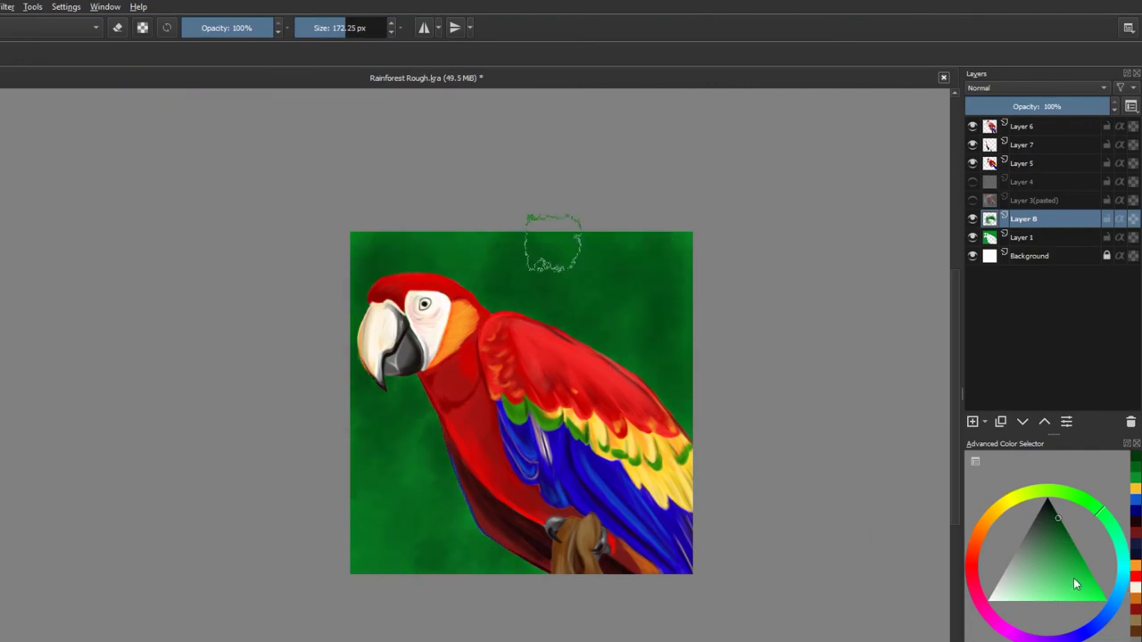
{"action": "mouse_move", "coordinate": [550, 241]}
{"action": "left_mouse_down"}
{"action": "mouse_move", "coordinate": [414, 373]}
{"action": "mouse_move", "coordinate": [384, 268]}
{"action": "mouse_move", "coordinate": [410, 249]}
{"action": "left_mouse_up"}
{"action": "left_click", "coordinate": [446, 573], "text": "ctrl"}
{"action": "mouse_move", "coordinate": [446, 574]}
{"action": "left_mouse_down"}
{"action": "mouse_move", "coordinate": [357, 476]}
{"action": "mouse_move", "coordinate": [611, 245]}
{"action": "mouse_move", "coordinate": [384, 267]}
{"action": "left_mouse_up"}
{"action": "left_click", "coordinate": [621, 312], "text": "ctrl"}
{"action": "left_click_drag", "start_coordinate": [622, 311], "coordinate": [365, 476]}
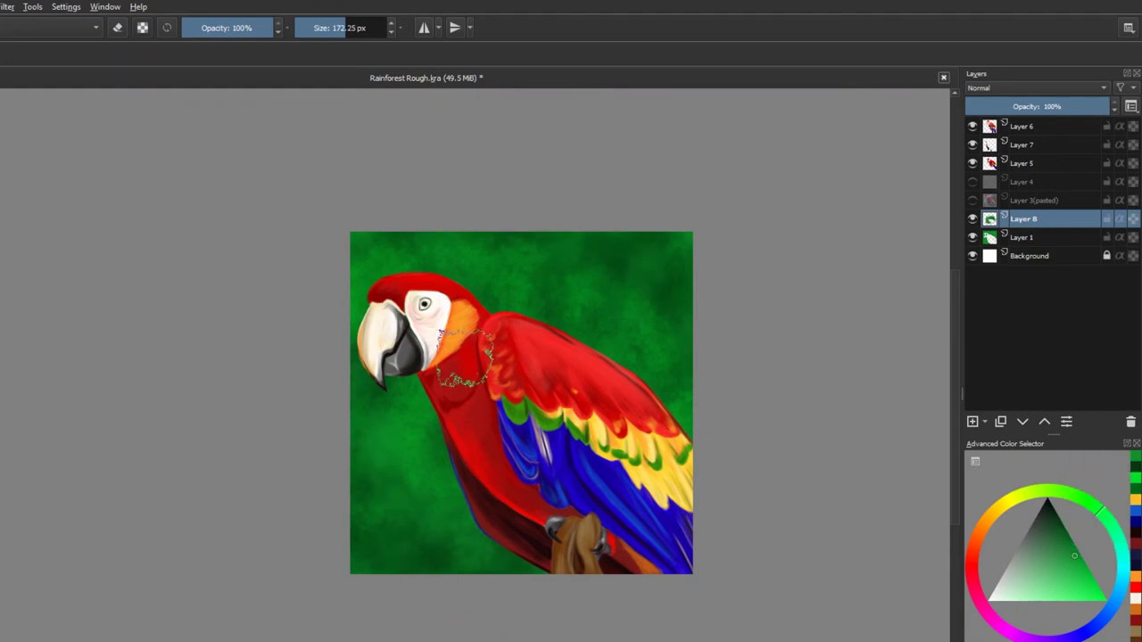
{"action": "left_click", "coordinate": [4, 28]}
{"action": "left_click", "coordinate": [219, 225]}
{"action": "key", "text": "Page_Up"}
{"action": "key", "text": "Page_Up"}
{"action": "key", "text": "Page_Up"}
{"action": "key", "text": "Page_Up"}
{"action": "key", "text": "Page_Up"}
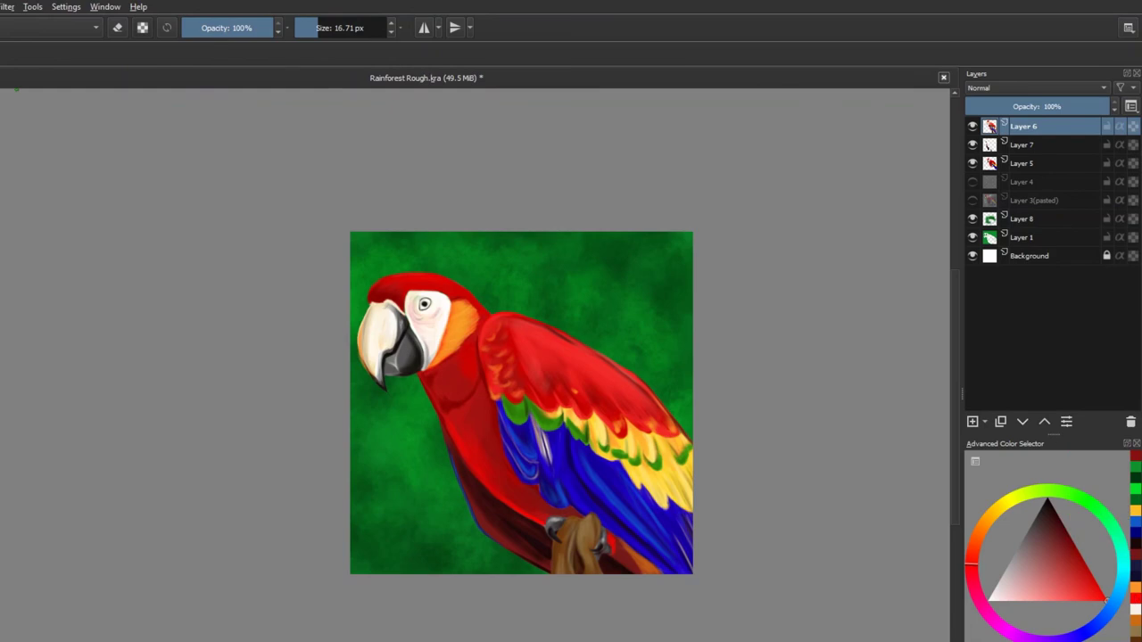
Paint a bright red stroke along the wing's upper edge, adjusting the red and using a 75 px brush.
{"action": "scroll", "coordinate": [520, 379], "scroll_direction": "up", "scroll_amount": 4}
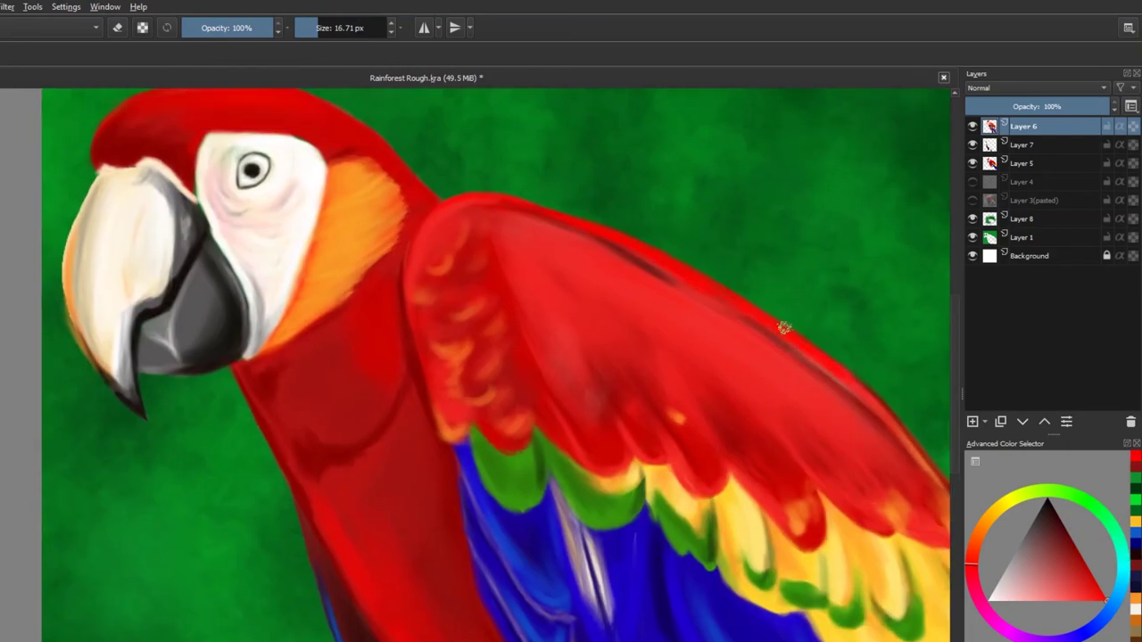
{"action": "left_click_drag", "start_coordinate": [541, 208], "coordinate": [939, 434]}
{"action": "key", "text": "ctrl+z"}
{"action": "left_click", "coordinate": [706, 284], "text": "ctrl"}
{"action": "key", "text": "]"}
{"action": "key", "text": "]"}
{"action": "key", "text": "]"}
{"action": "key", "text": "]"}
{"action": "key", "text": "]"}
{"action": "key", "text": "]"}
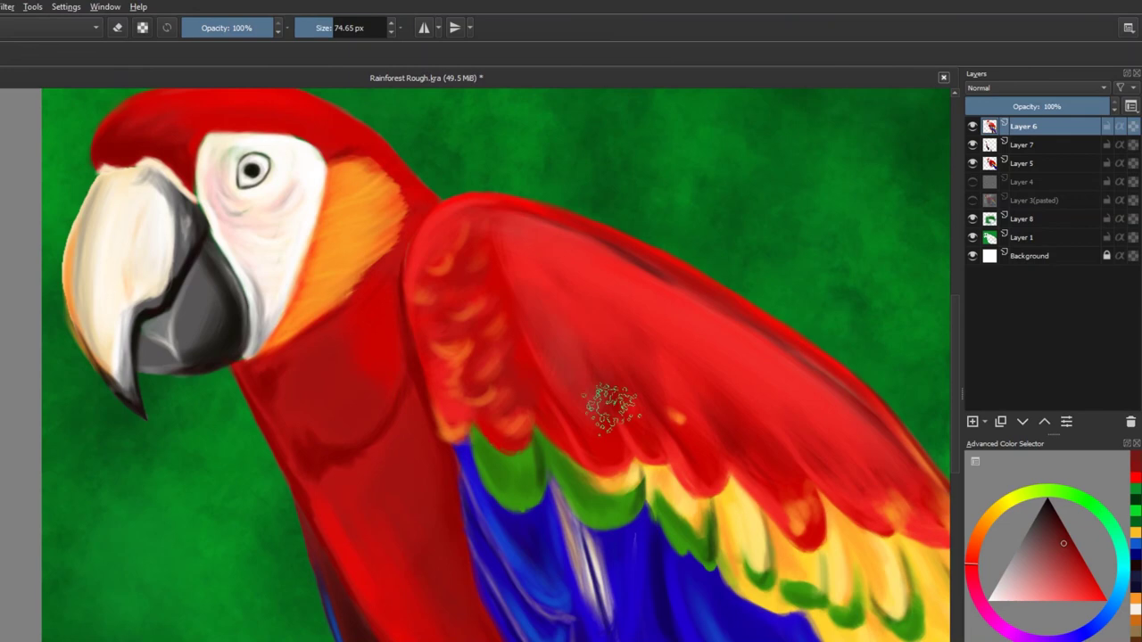
{"action": "key", "text": "ctrl+shift+z"}
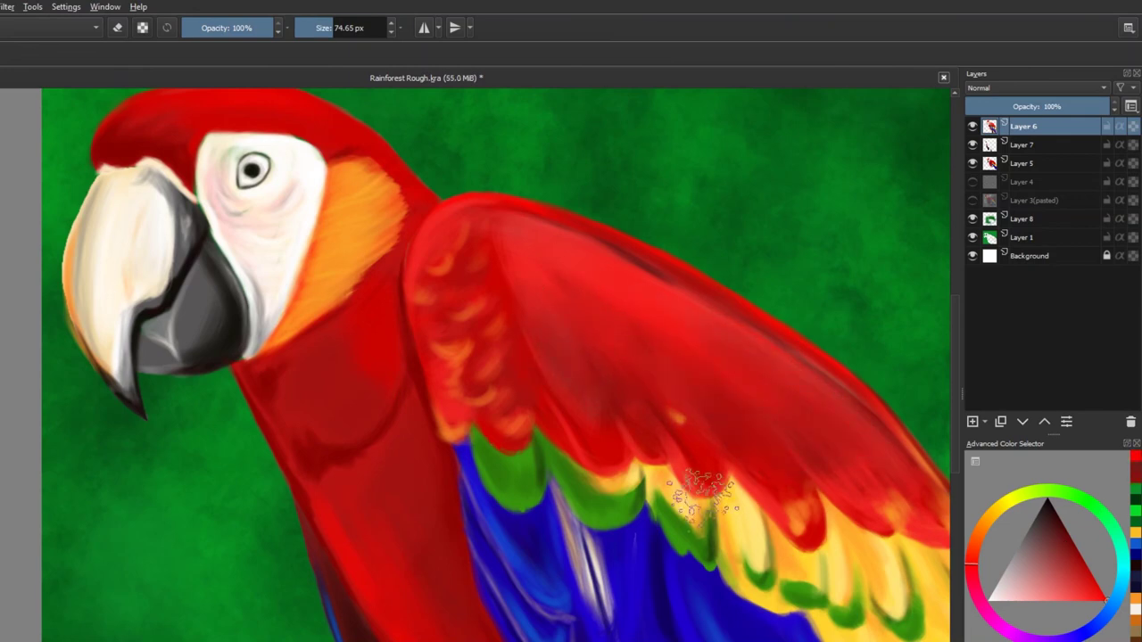